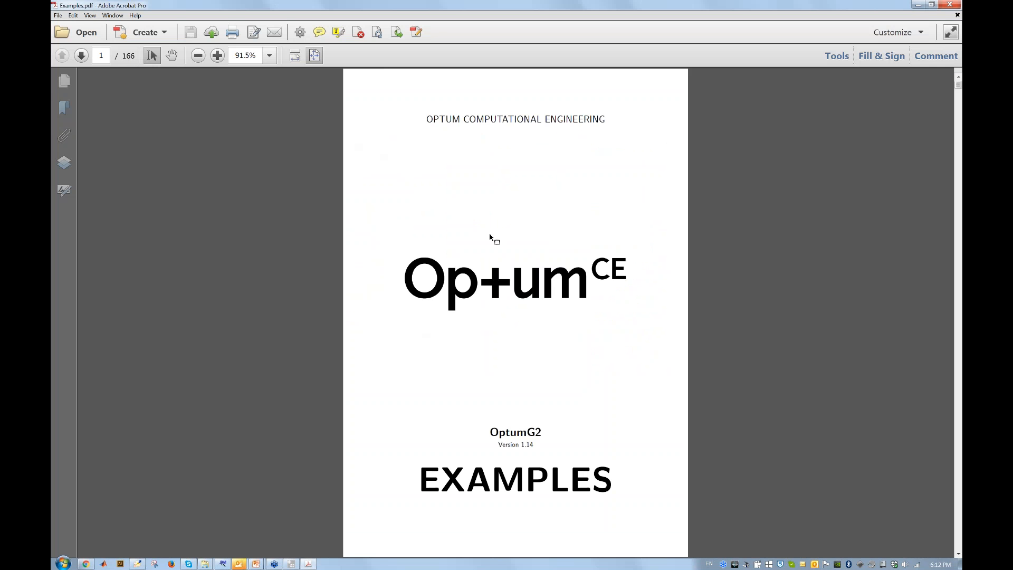
# Browse the Contents pages of Examples.pdf in Acrobat, then switch back to OptumG2.
pyautogui.scroll(-2, 491, 239)
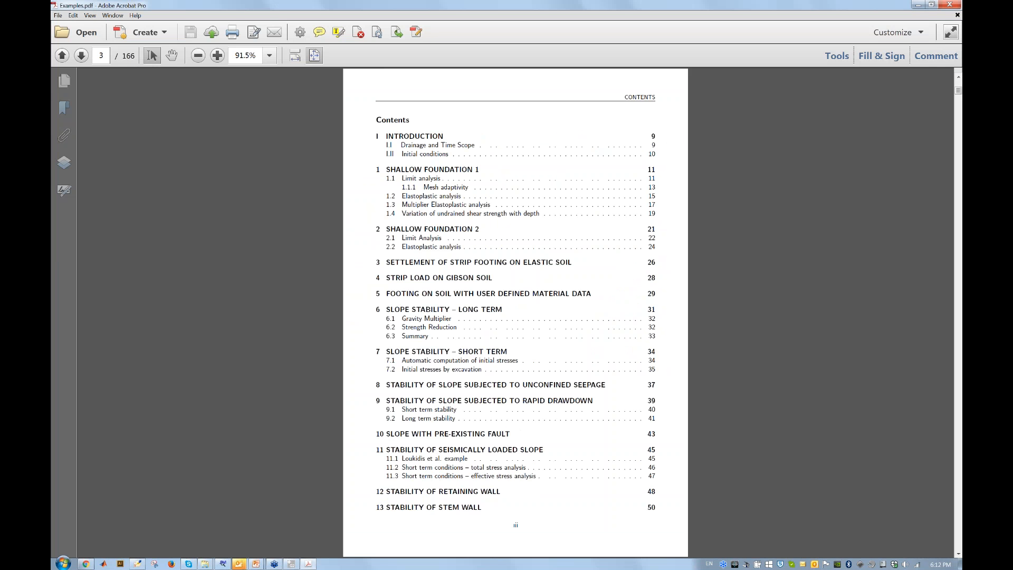
pyautogui.scroll(-3, 516, 311)
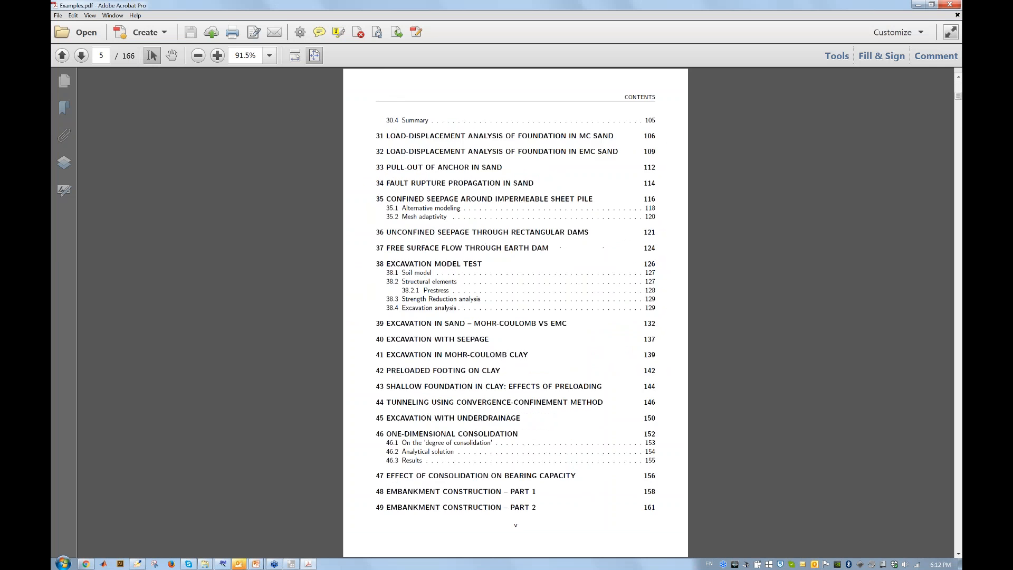
pyautogui.scroll(-5, 516, 312)
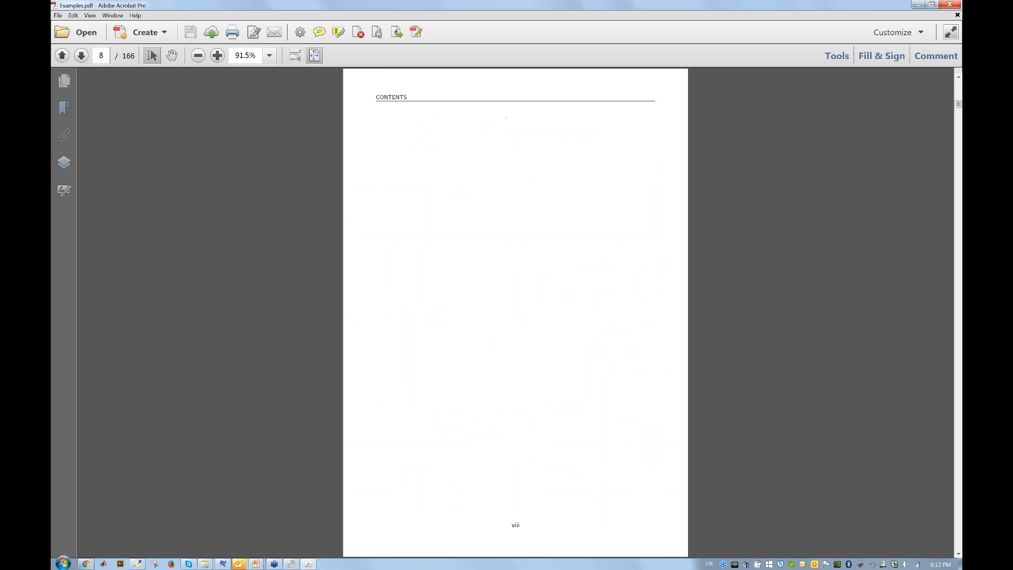
pyautogui.scroll(-5, 516, 312)
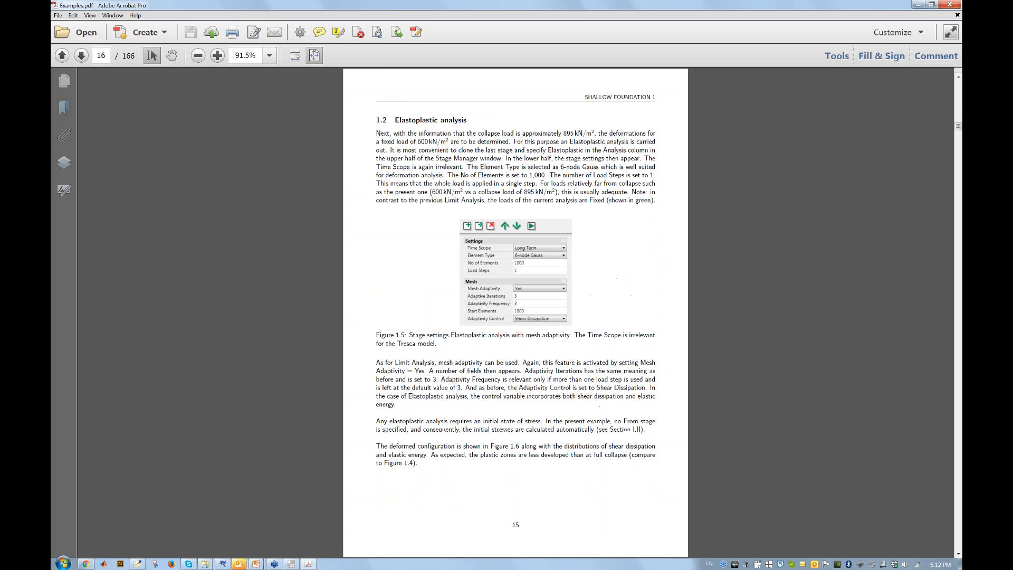
pyautogui.scroll(4, 516, 311)
pyautogui.scroll(9, 515, 311)
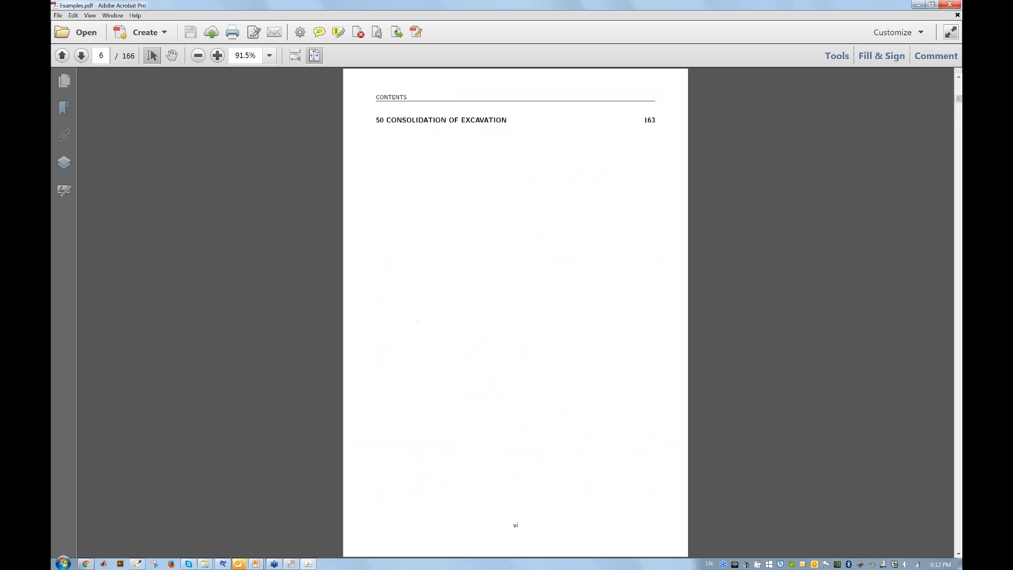
pyautogui.scroll(2, 492, 232)
pyautogui.scroll(-1, 492, 232)
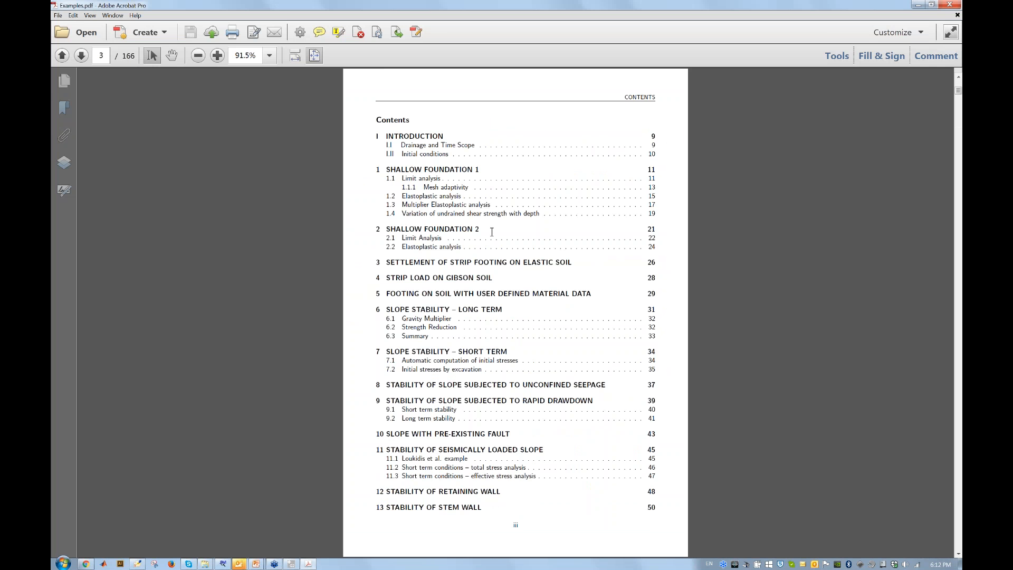
pyautogui.scroll(-1, 483, 227)
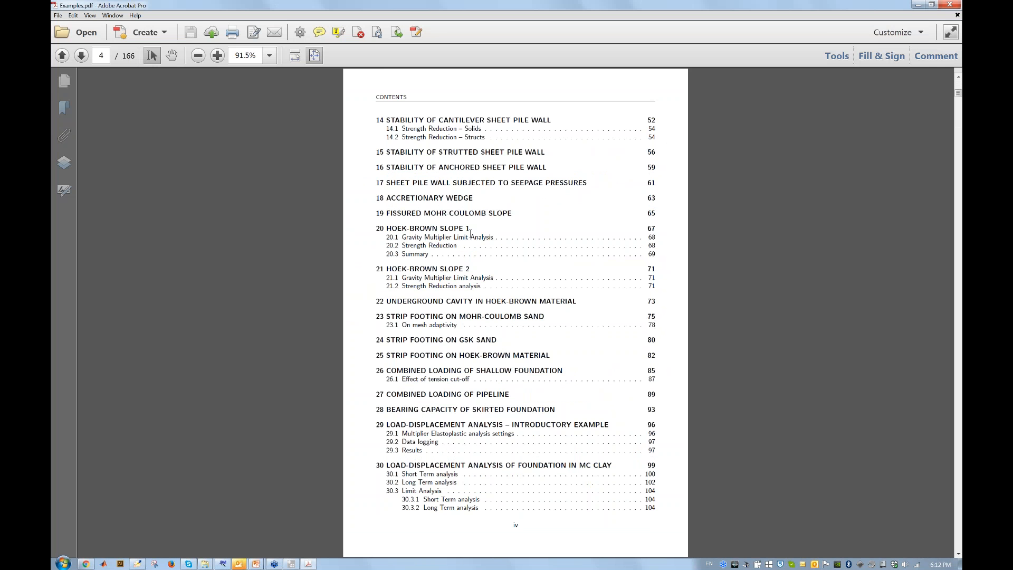
pyautogui.hotkey('alt', 'Tab')
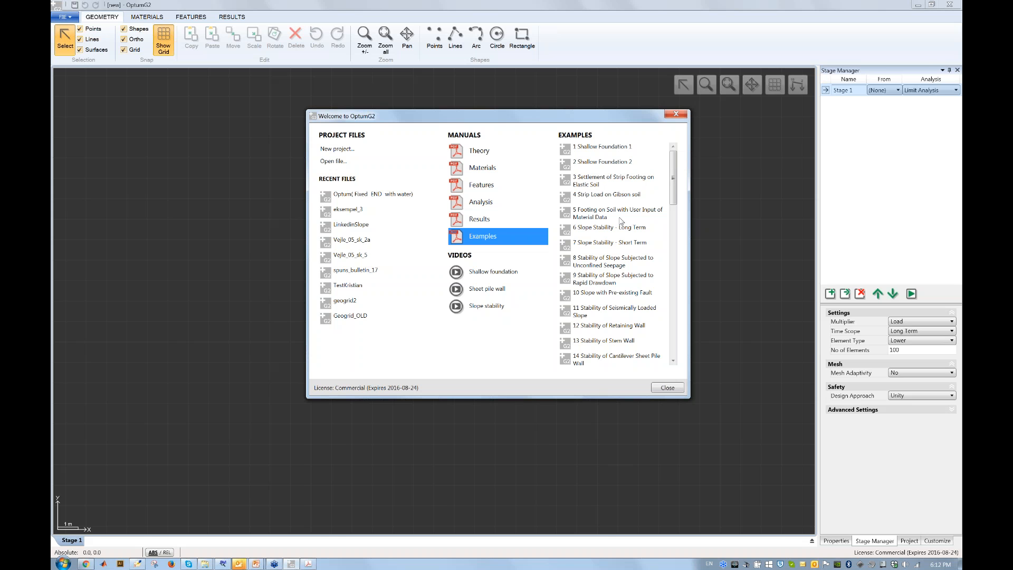
# Close the Welcome dialog's examples list to start a blank project.
pyautogui.scroll(-5, 675, 185)
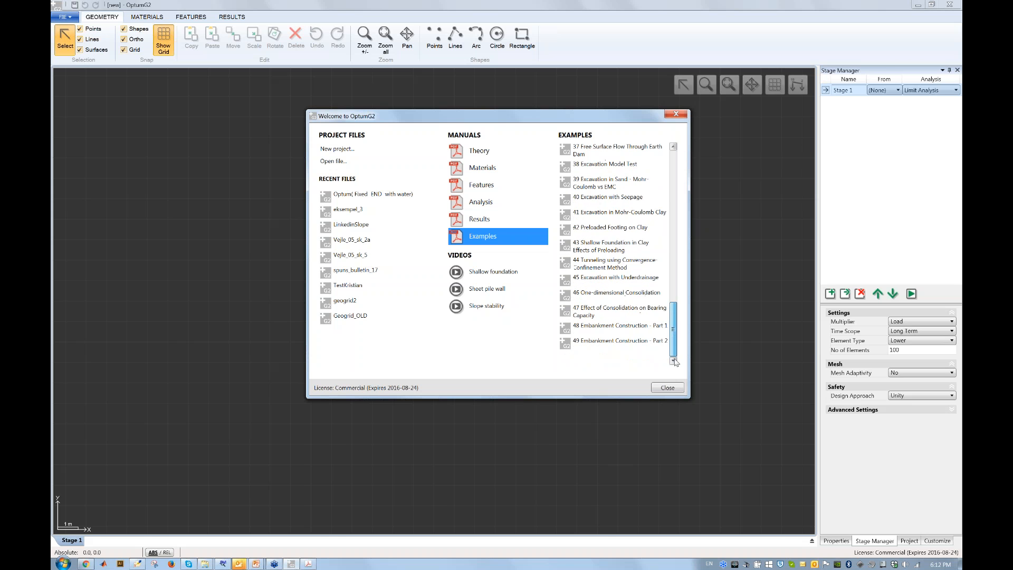
pyautogui.scroll(5, 666, 168)
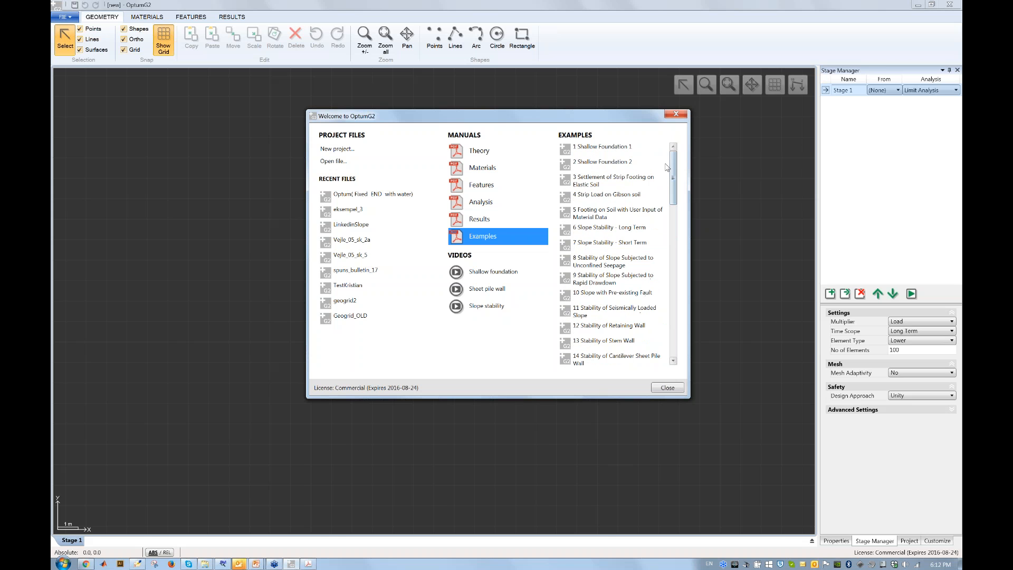
pyautogui.click(668, 388)
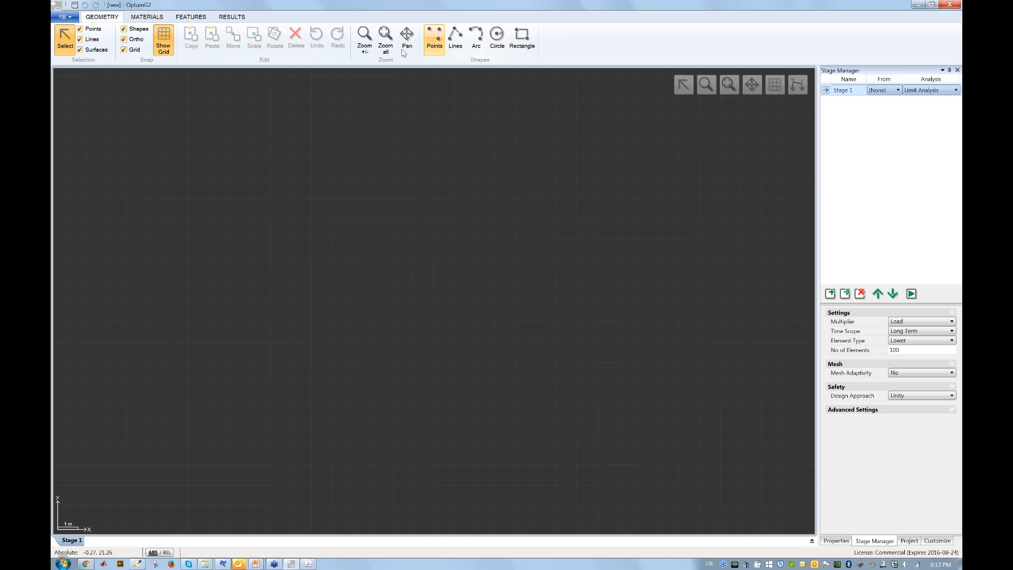
# Look over the MATERIALS, FEATURES and RESULTS ribbon tools, then return to GEOMETRY.
pyautogui.click(145, 19)
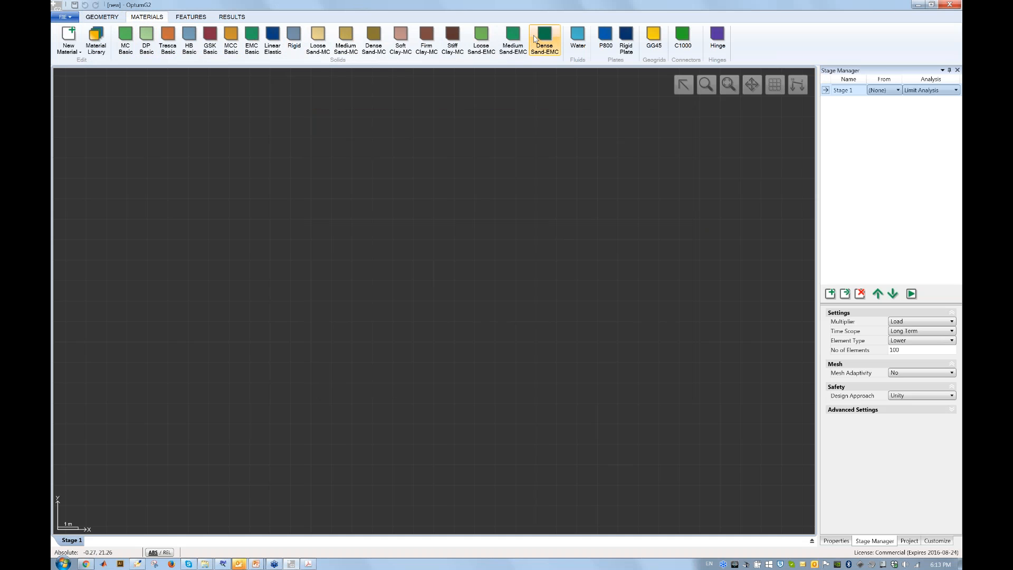
pyautogui.click(190, 17)
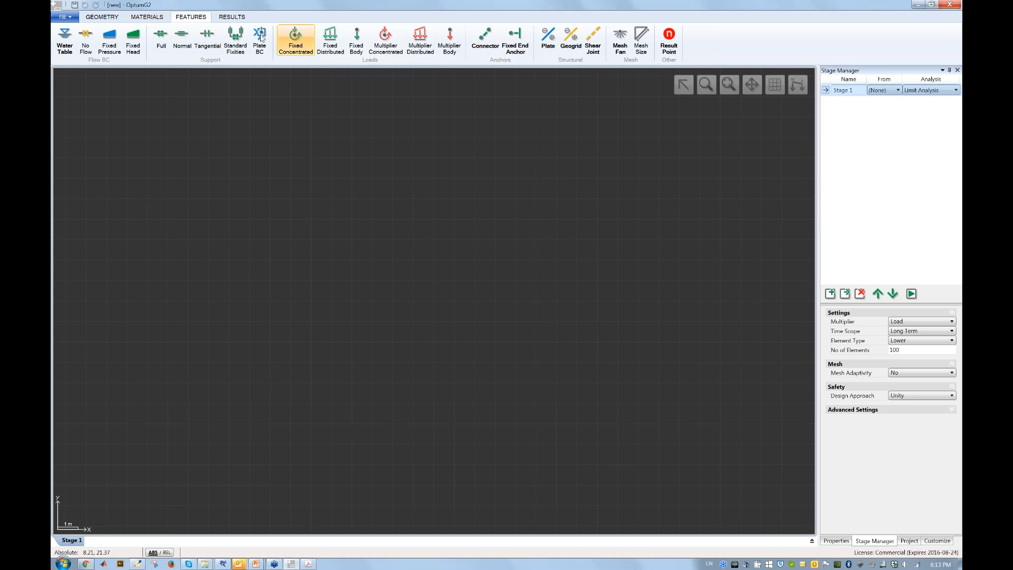
pyautogui.click(226, 21)
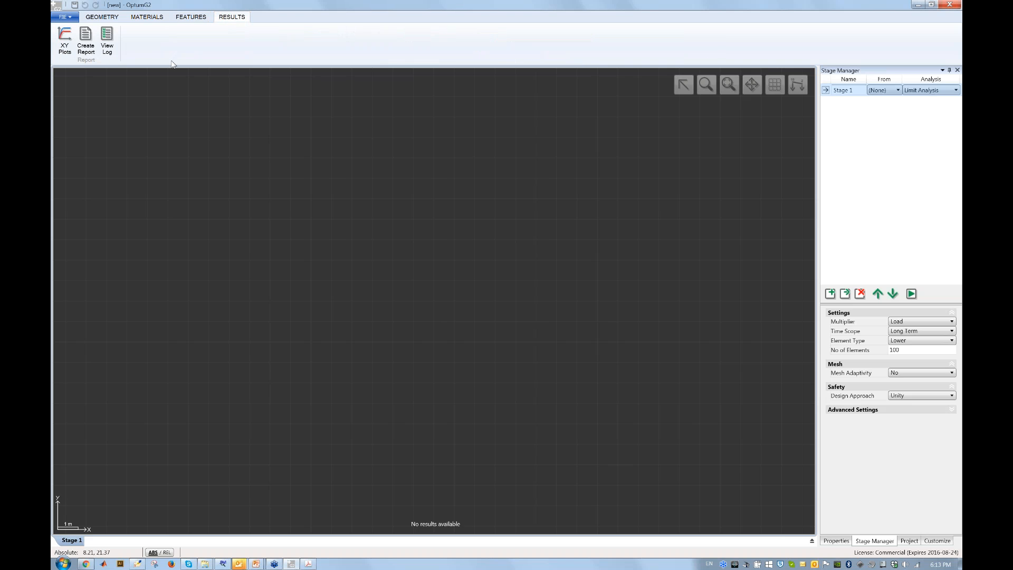
pyautogui.click(106, 17)
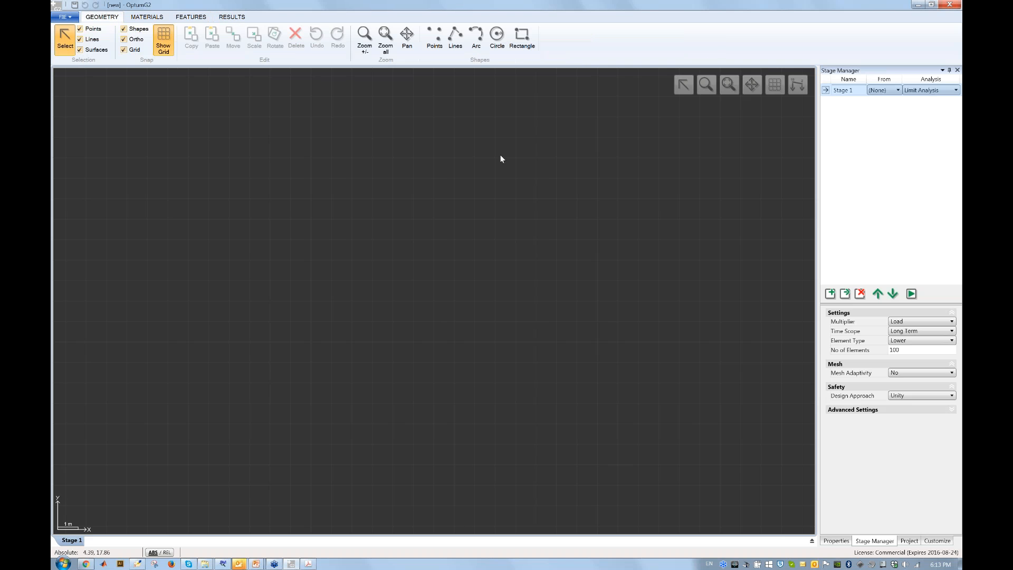
# Draw the 24 × 10 m rectangular soil domain.
pyautogui.click(524, 47)
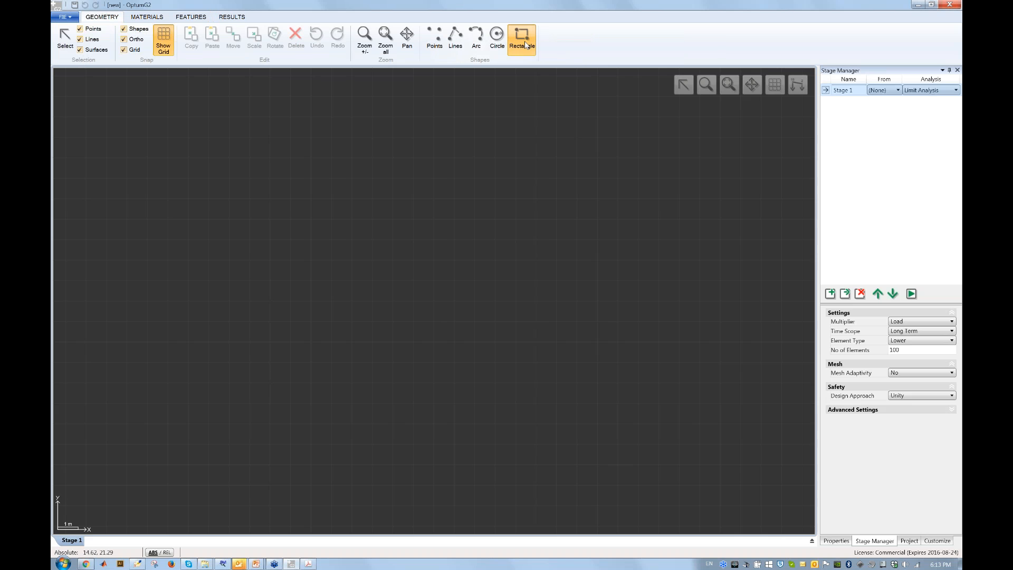
pyautogui.press('Escape')
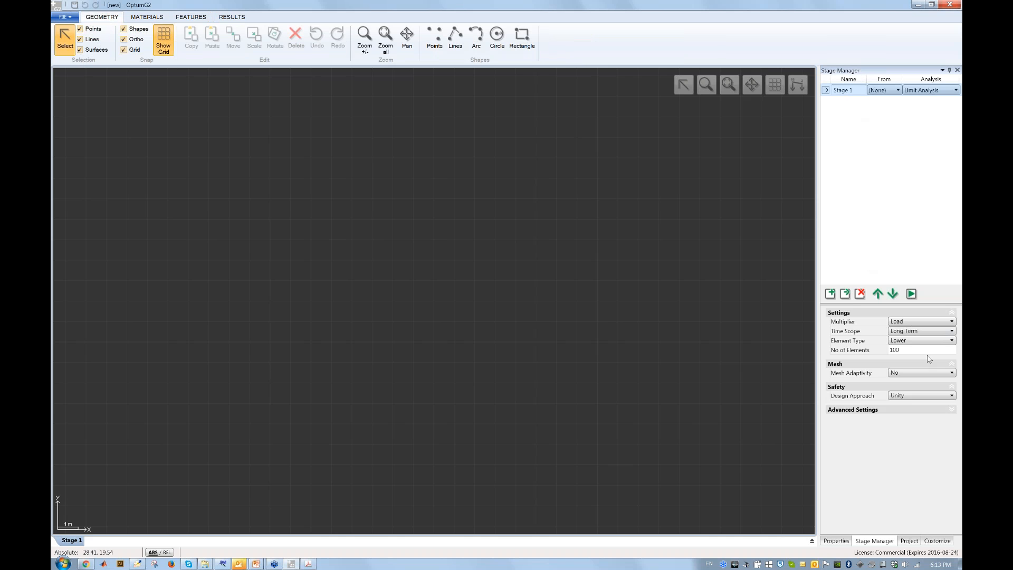
pyautogui.click(525, 51)
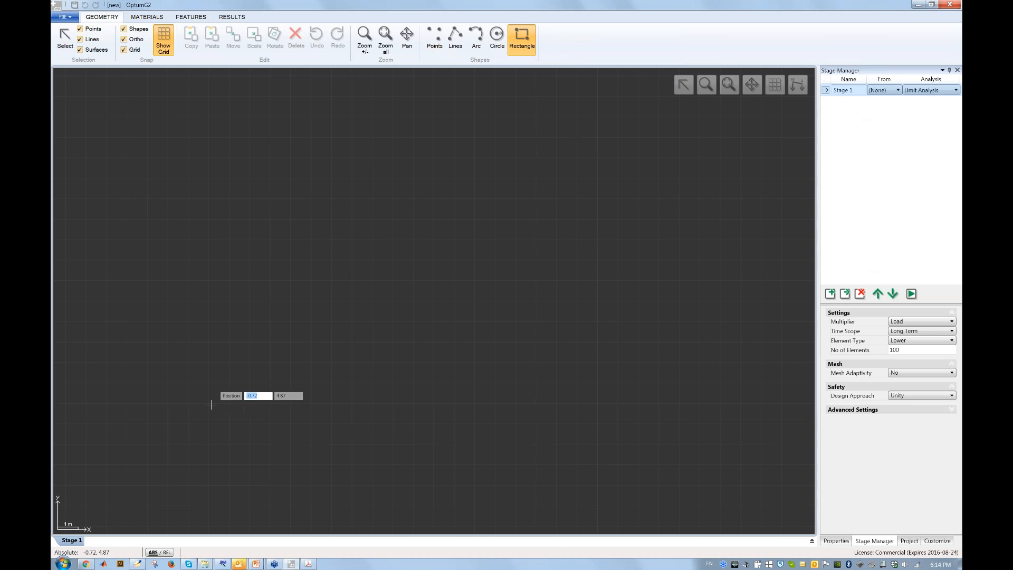
pyautogui.click(188, 402)
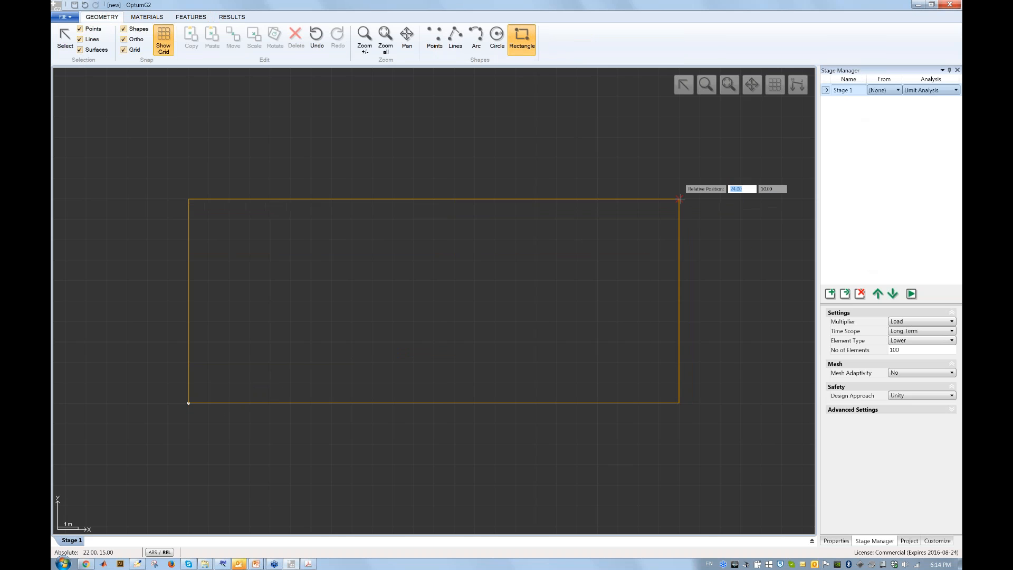
pyautogui.click(680, 199)
# Add a 3 × 1 m rectangular block on the domain's top edge.
pyautogui.click(393, 198)
pyautogui.click(454, 179)
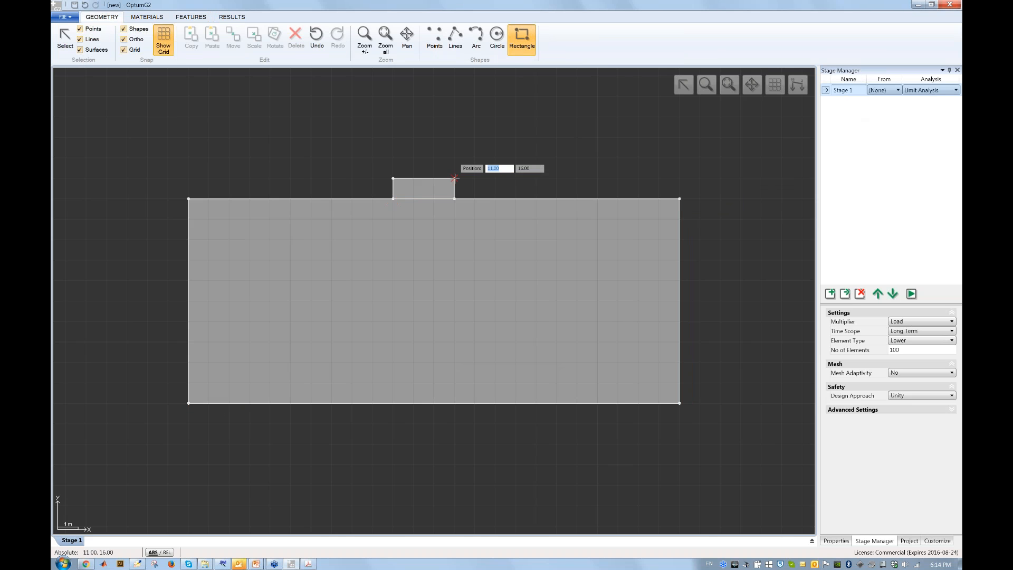
pyautogui.press('Escape')
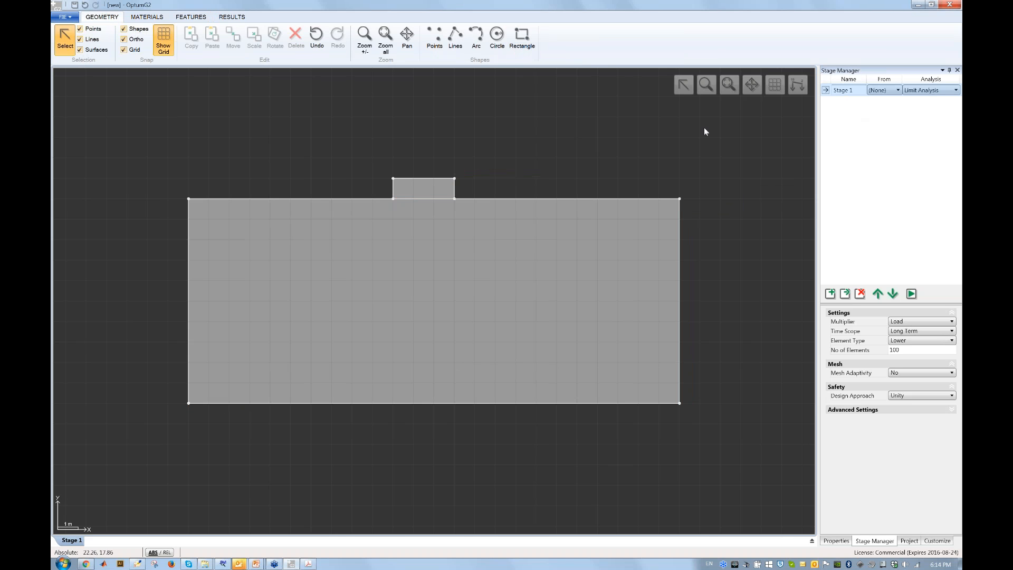
pyautogui.click(729, 88)
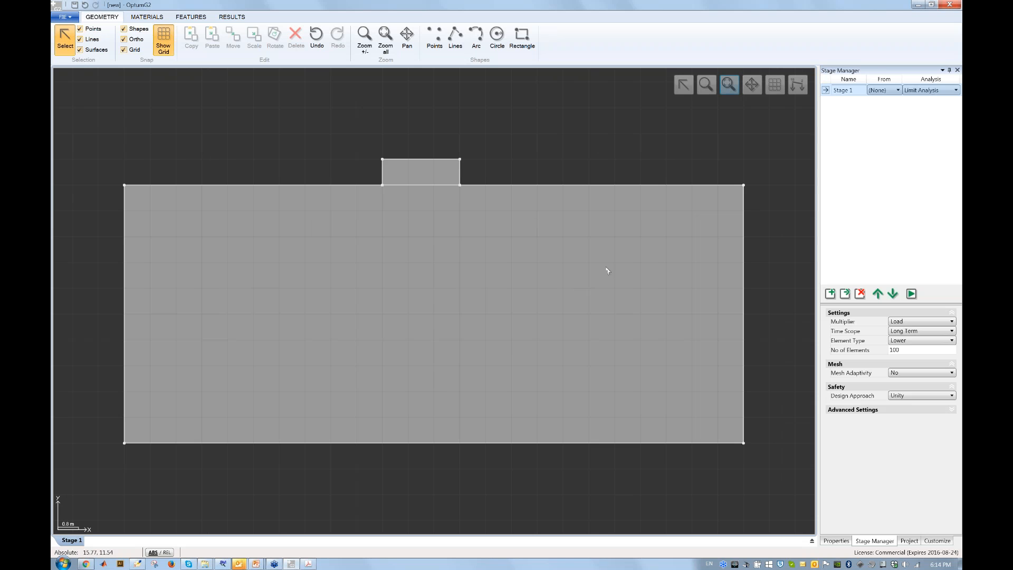
pyautogui.click(745, 185)
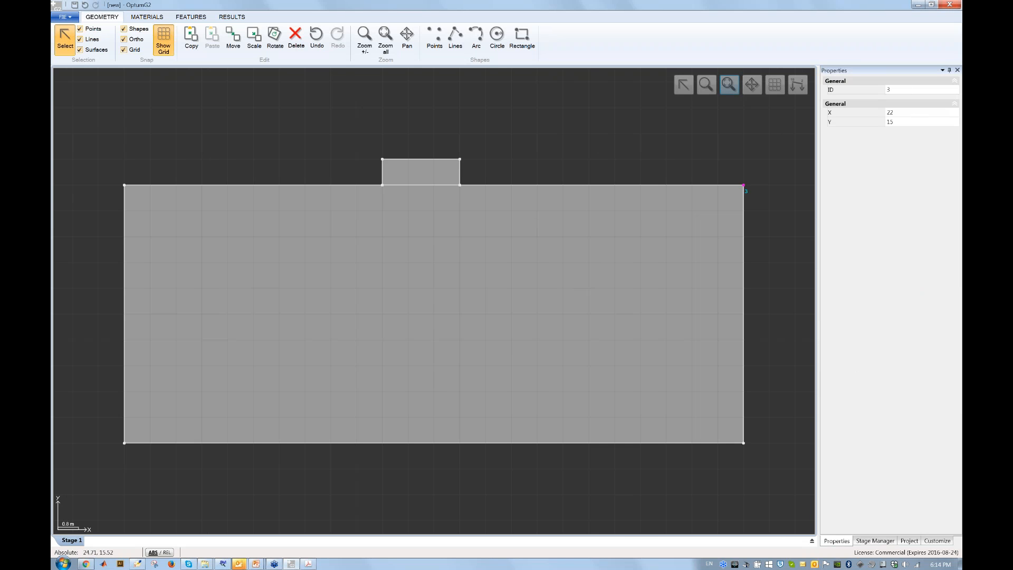
pyautogui.click(907, 112)
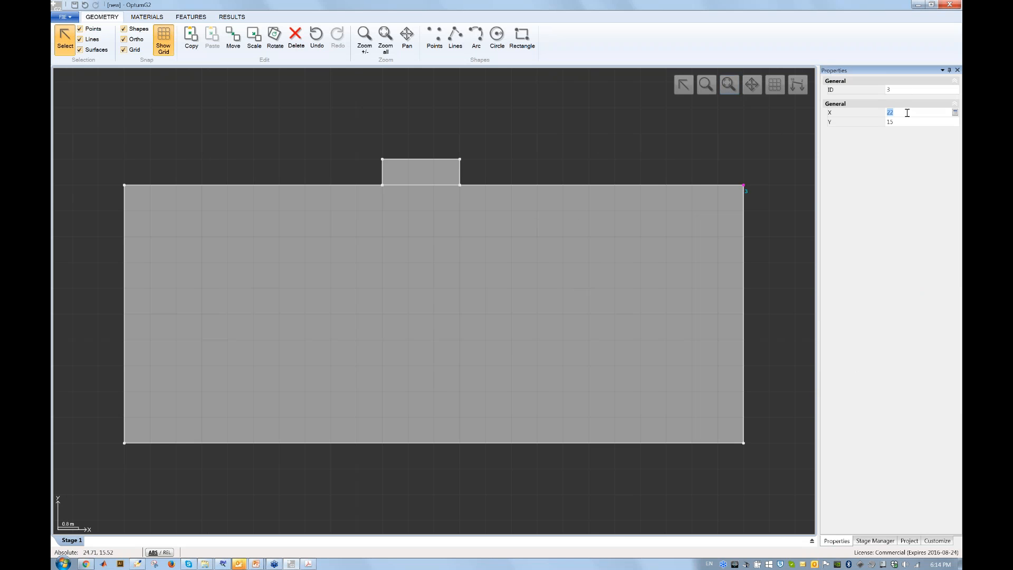
pyautogui.write('20')
pyautogui.press('Tab')
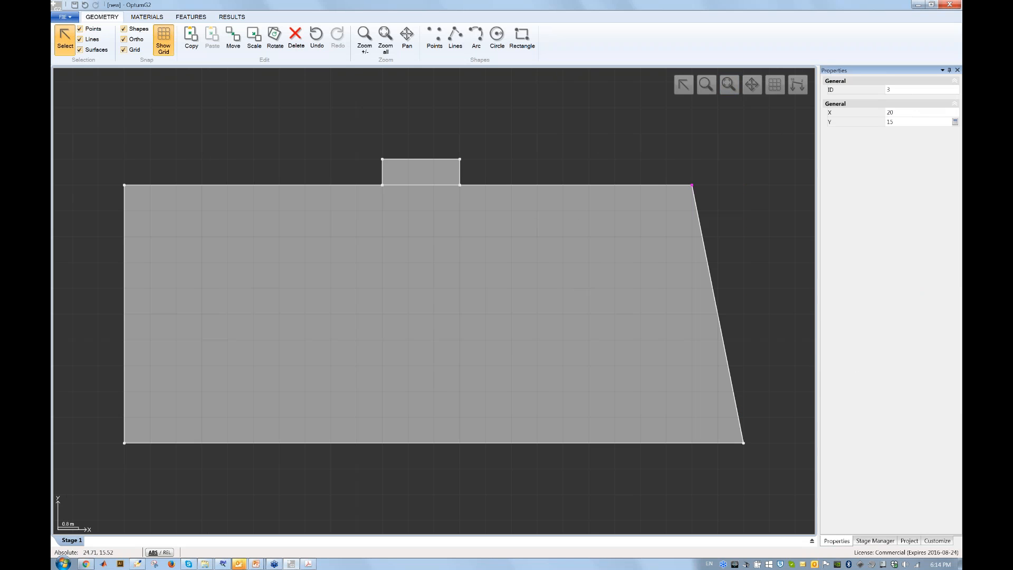
pyautogui.click(766, 168)
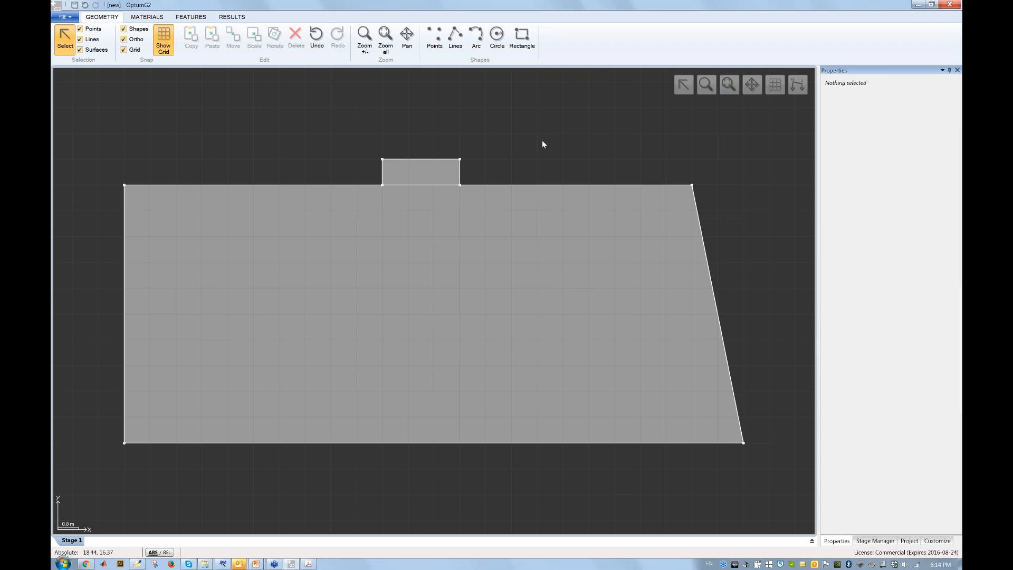
pyautogui.click(317, 47)
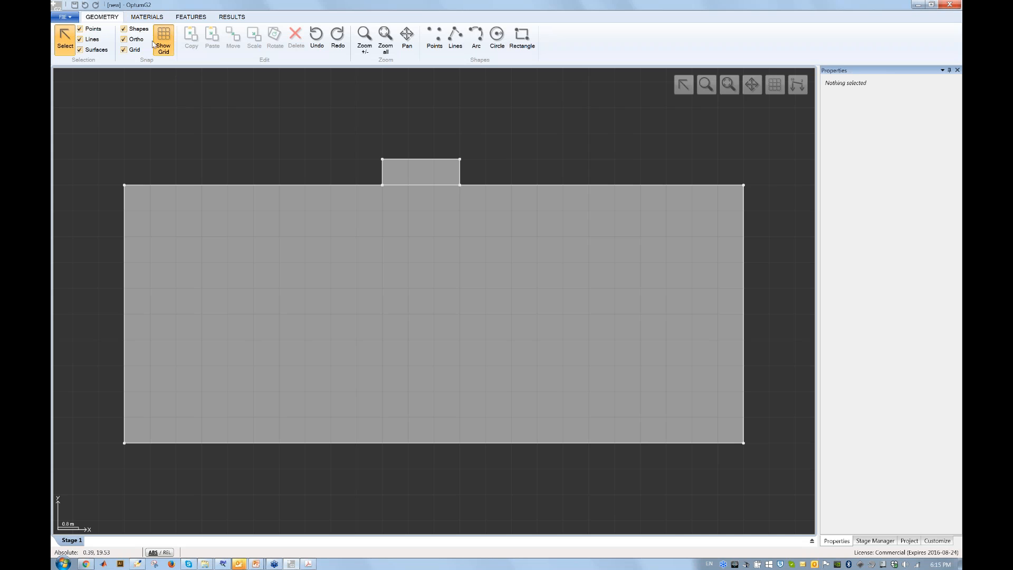
# Review the Tresca Basic cu value and assign Tresca Basic to the soil domain.
pyautogui.click(149, 18)
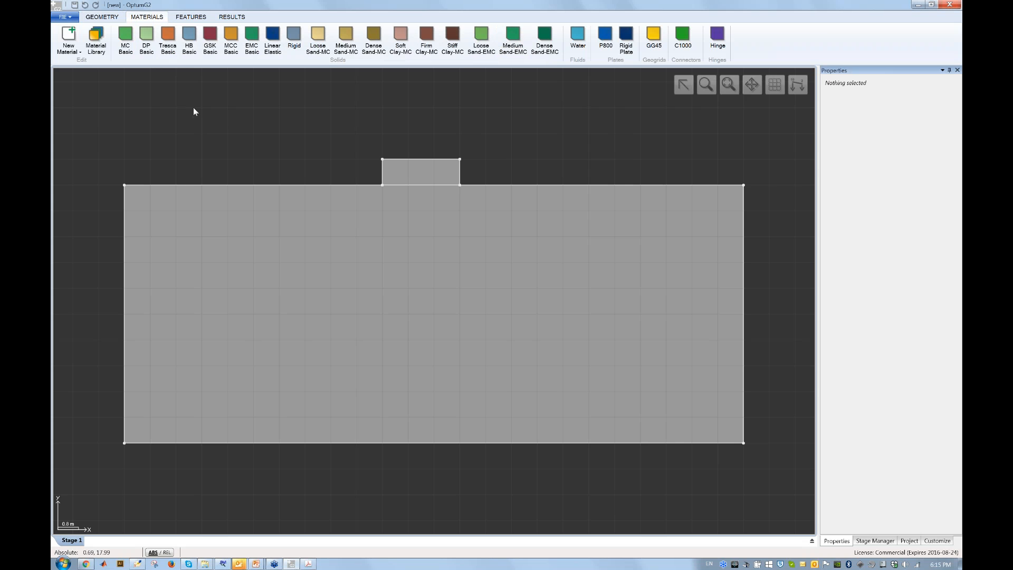
pyautogui.click(173, 45)
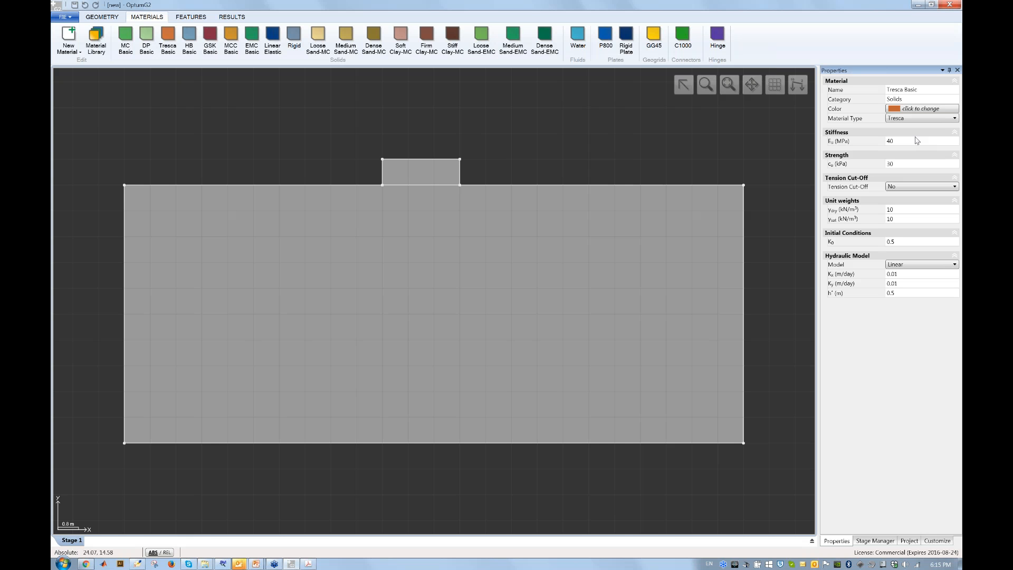
pyautogui.click(905, 164)
pyautogui.moveTo(168, 37); pyautogui.dragTo(293, 279)
pyautogui.moveTo(293, 279); pyautogui.dragTo(293, 279)
pyautogui.click(273, 116)
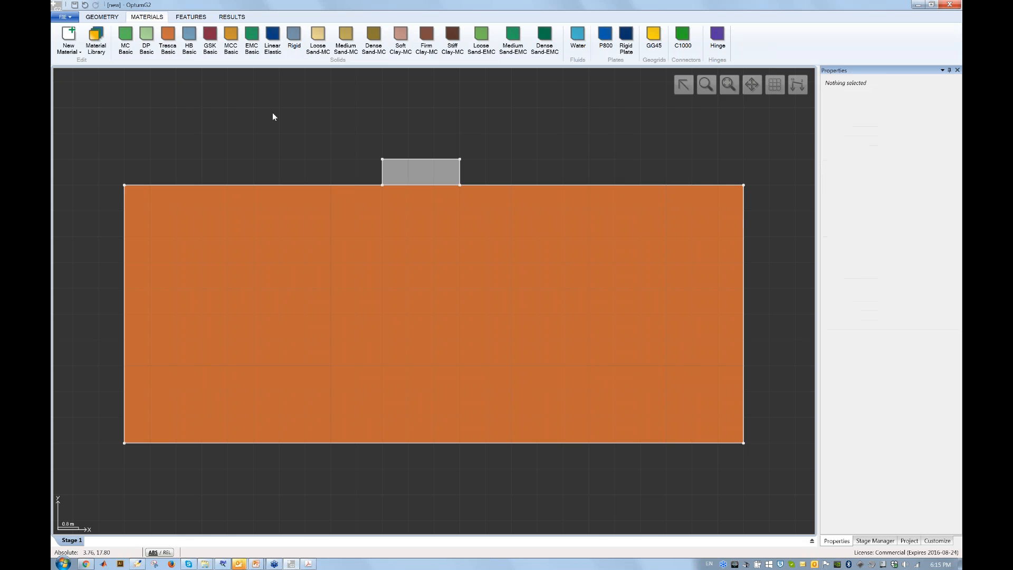
# Assign the Rigid material to the small block on top of the soil.
pyautogui.click(427, 180)
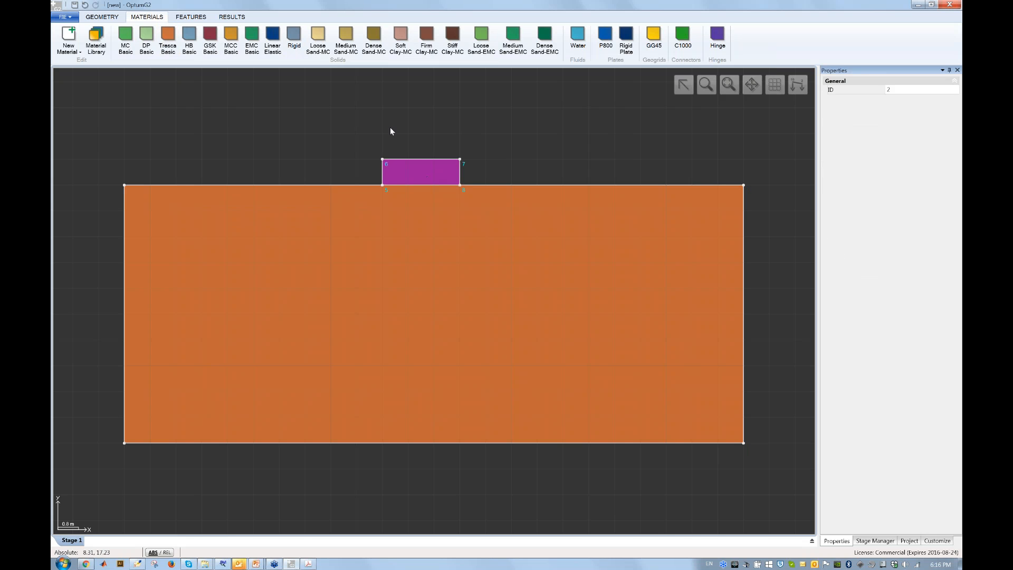
pyautogui.click(298, 51)
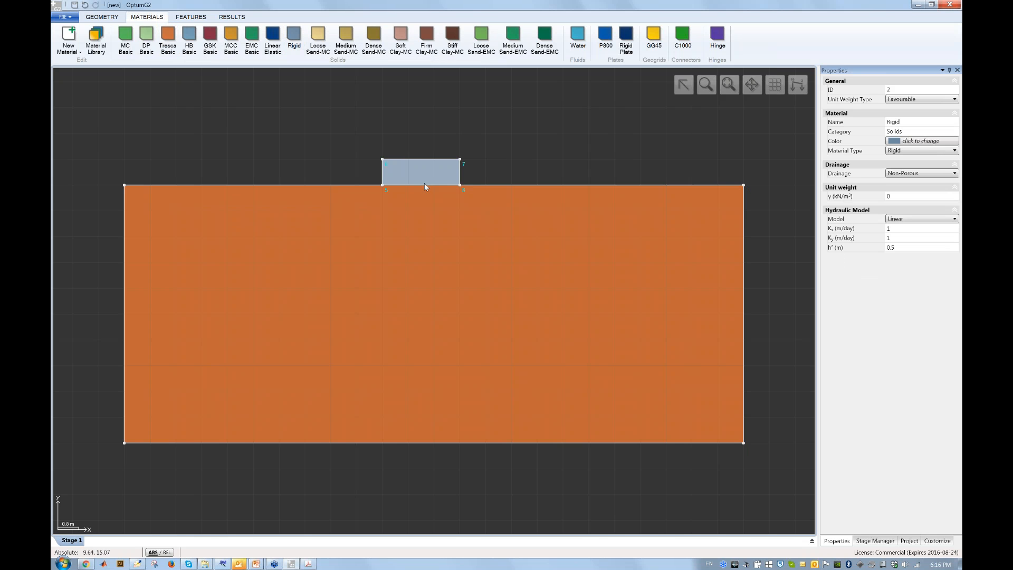
pyautogui.click(505, 168)
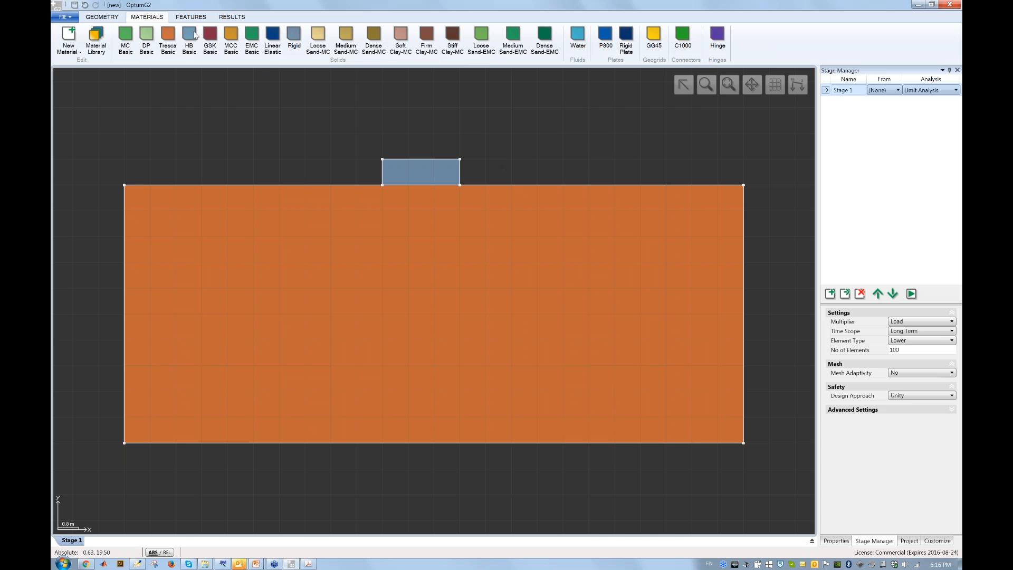
# Apply Standard Fixities to the soil domain's sides and bottom, checking the left and bottom edges.
pyautogui.click(193, 16)
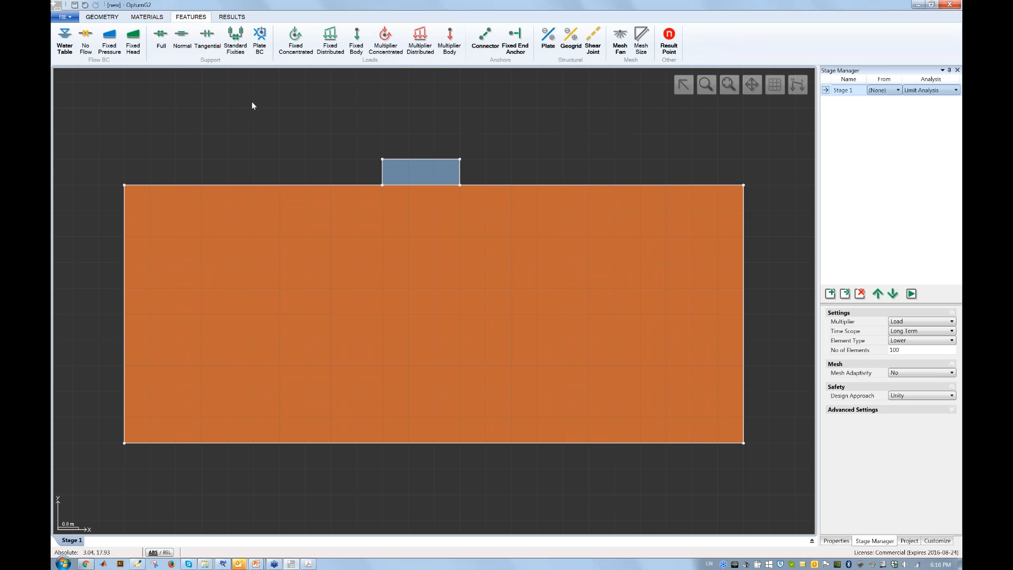
pyautogui.click(236, 48)
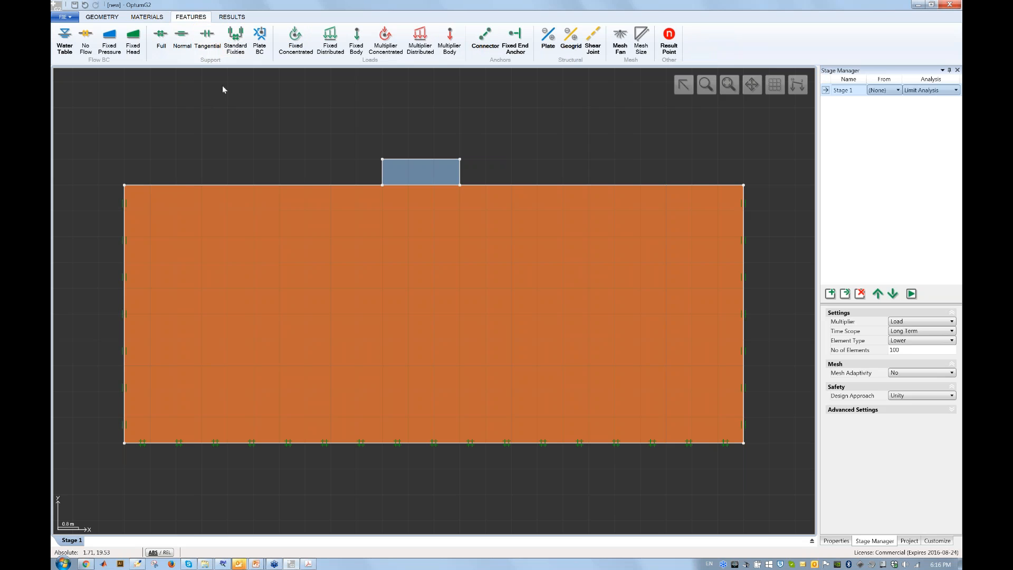
pyautogui.click(125, 209)
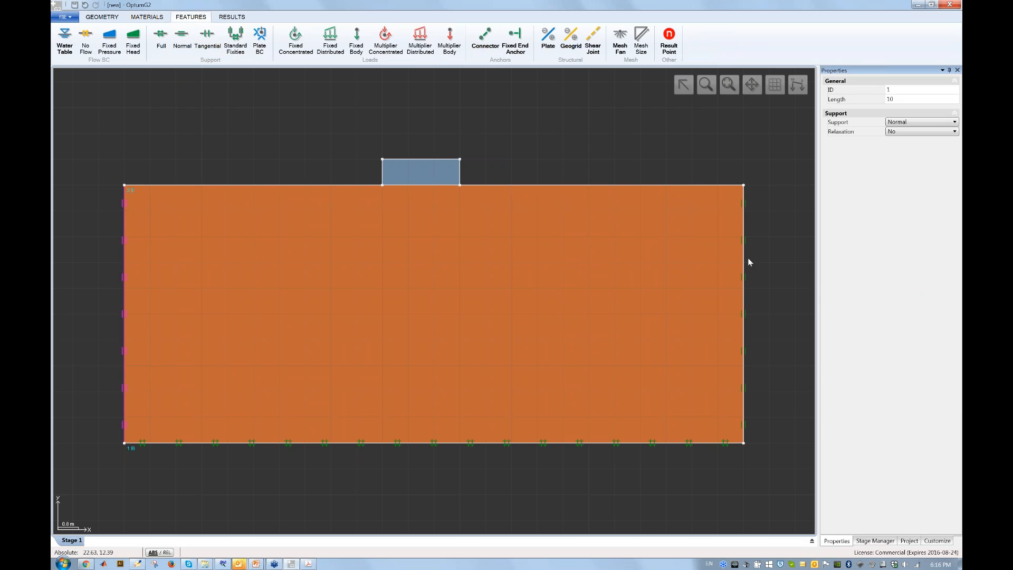
pyautogui.click(655, 444)
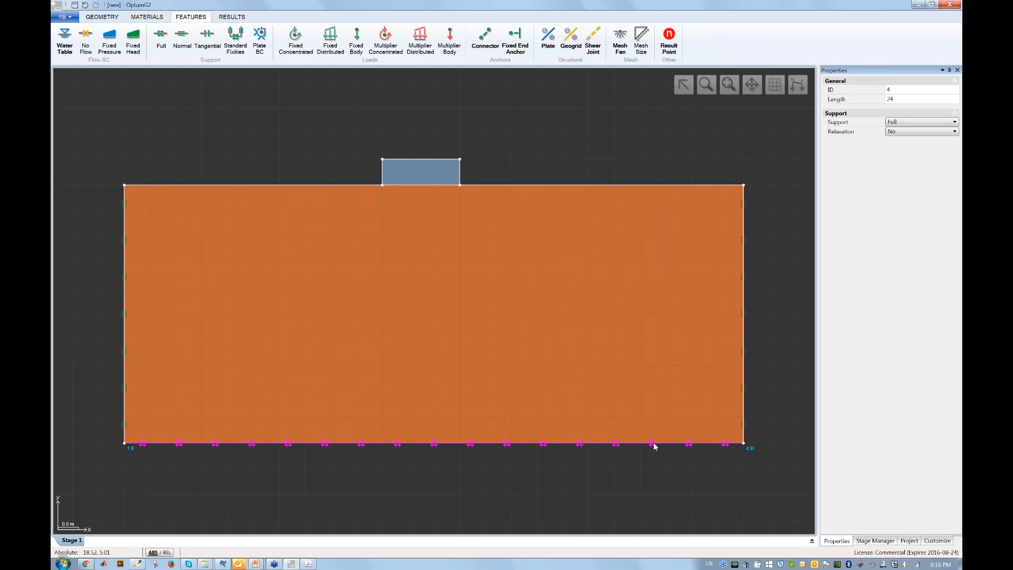
pyautogui.click(544, 159)
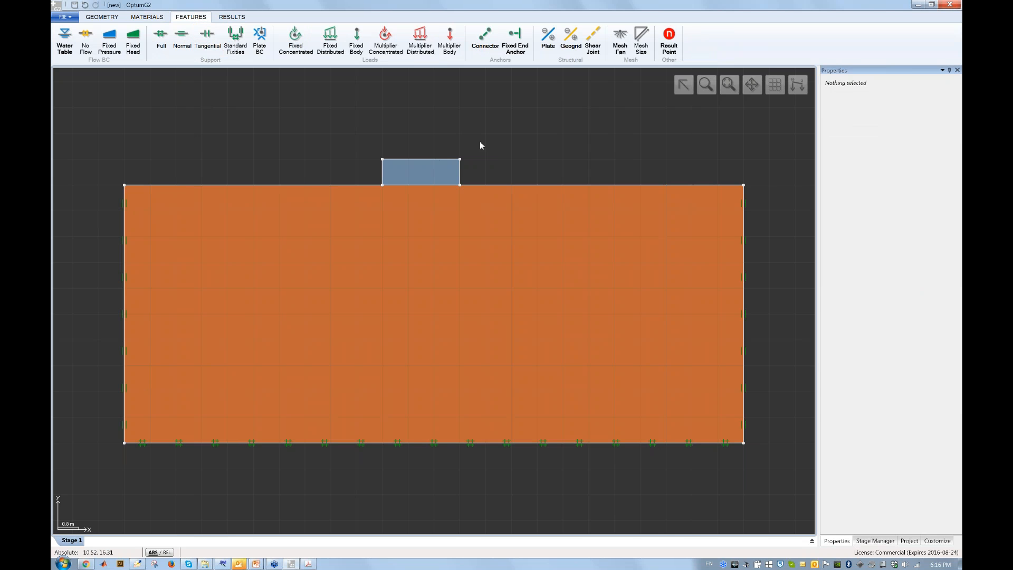
# Put a −1 kN/m² multiplier distributed load on the block's top edge.
pyautogui.click(506, 139)
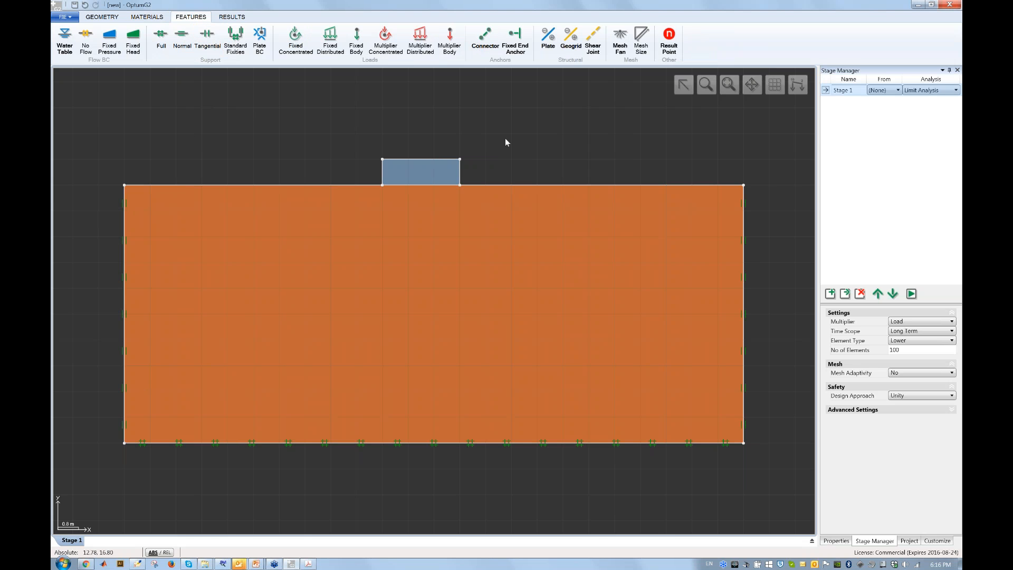
pyautogui.click(429, 158)
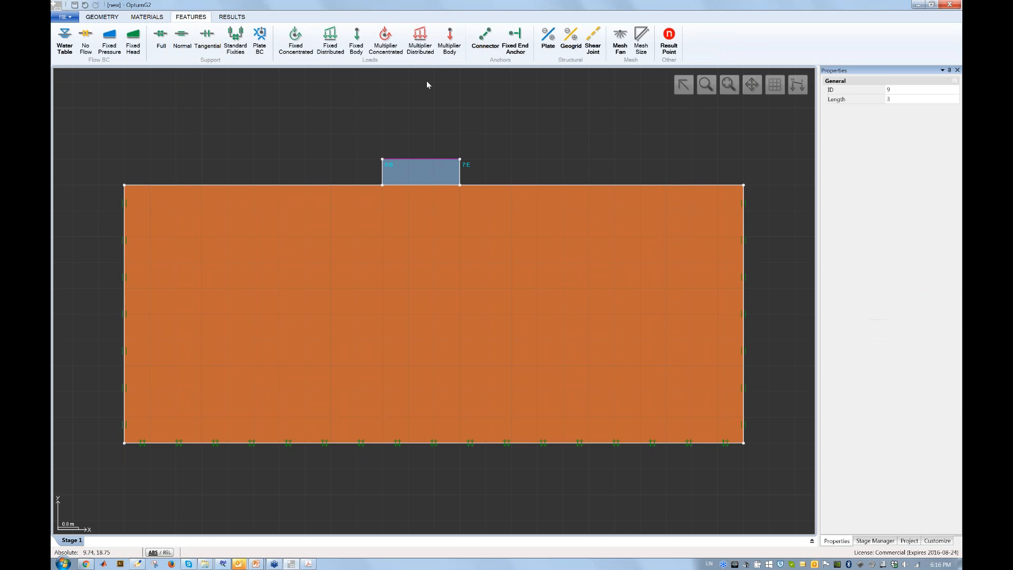
pyautogui.click(425, 49)
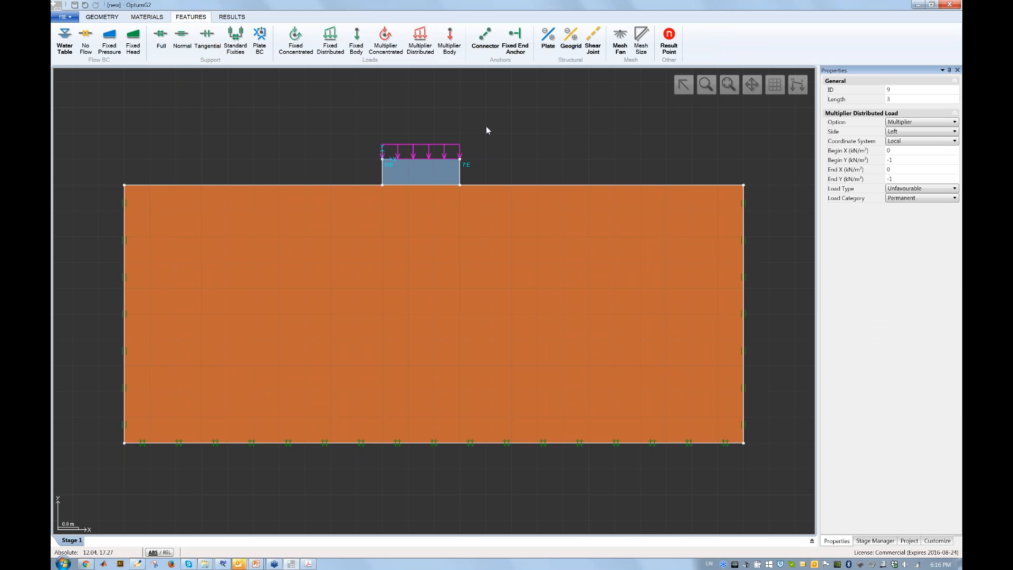
pyautogui.click(487, 130)
pyautogui.click(447, 163)
pyautogui.click(721, 150)
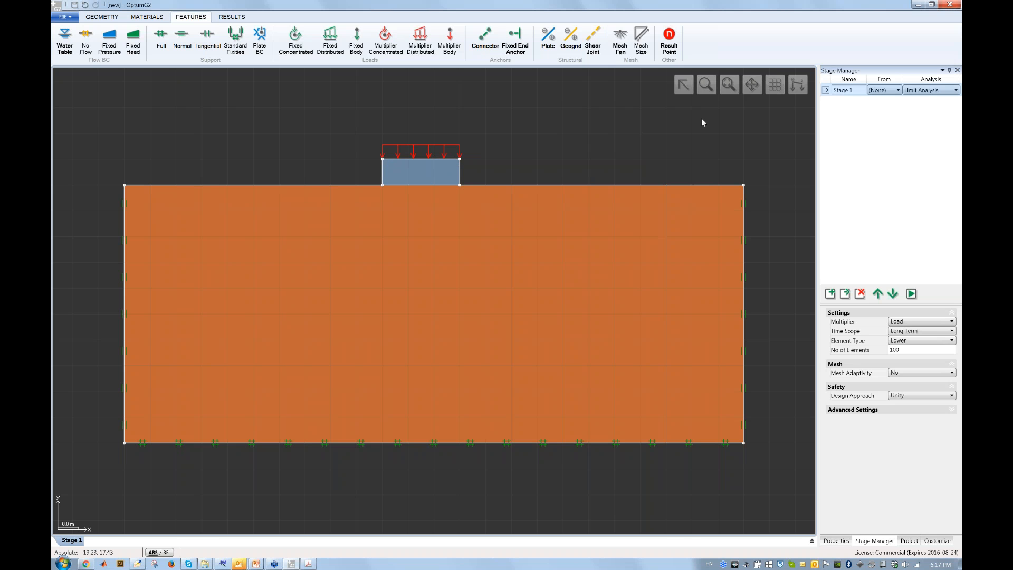
# Keep Stage 1 as a Lower-element Limit Analysis with 1000 elements, then clone it.
pyautogui.click(938, 92)
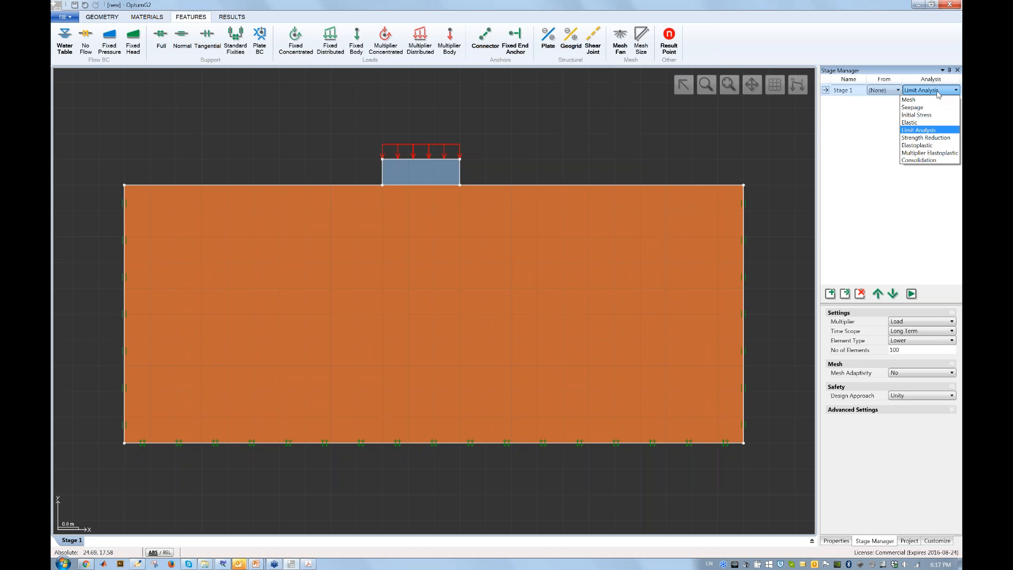
pyautogui.click(945, 130)
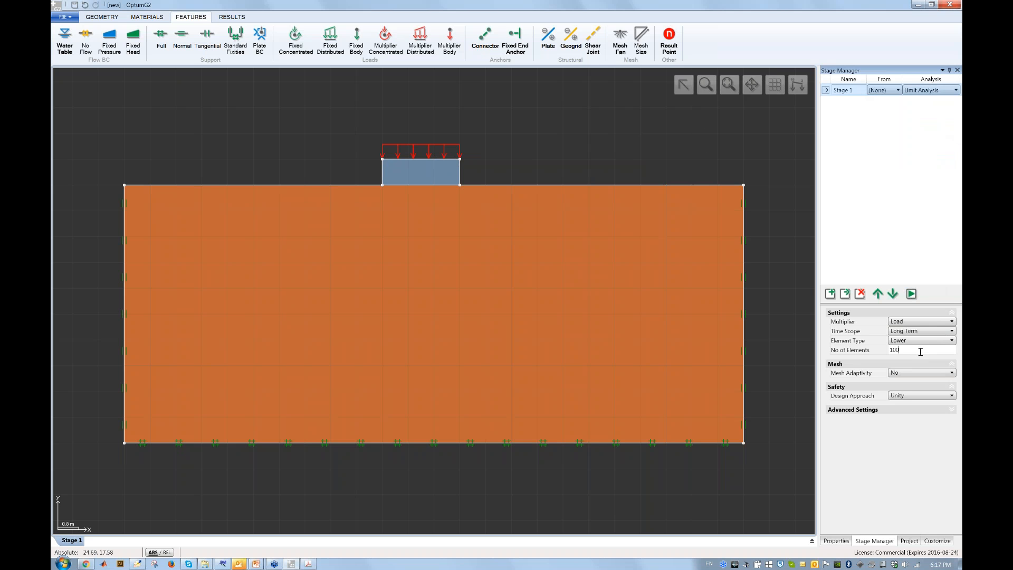
pyautogui.write('0')
pyautogui.press('Tab')
pyautogui.click(928, 344)
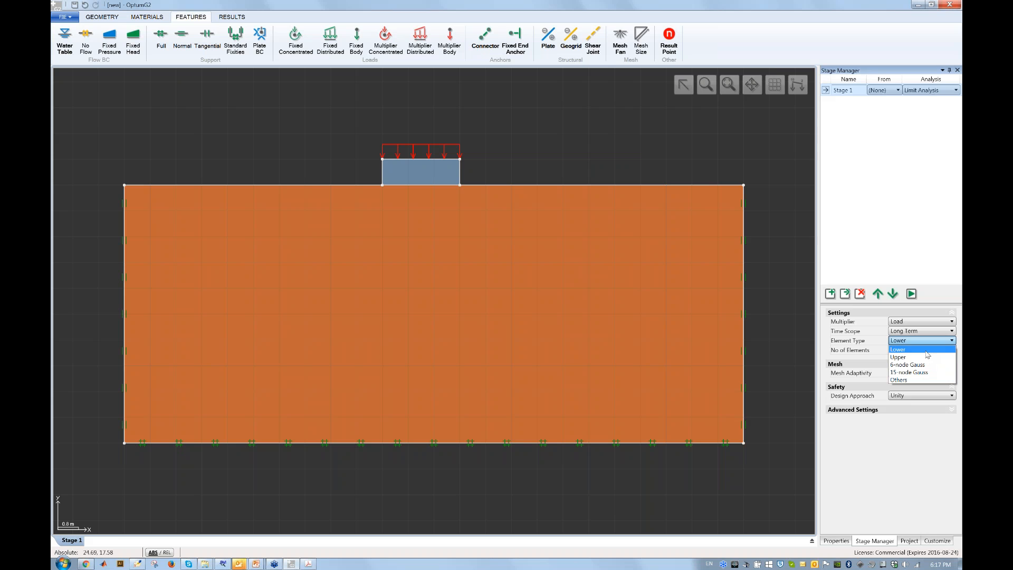
pyautogui.click(926, 350)
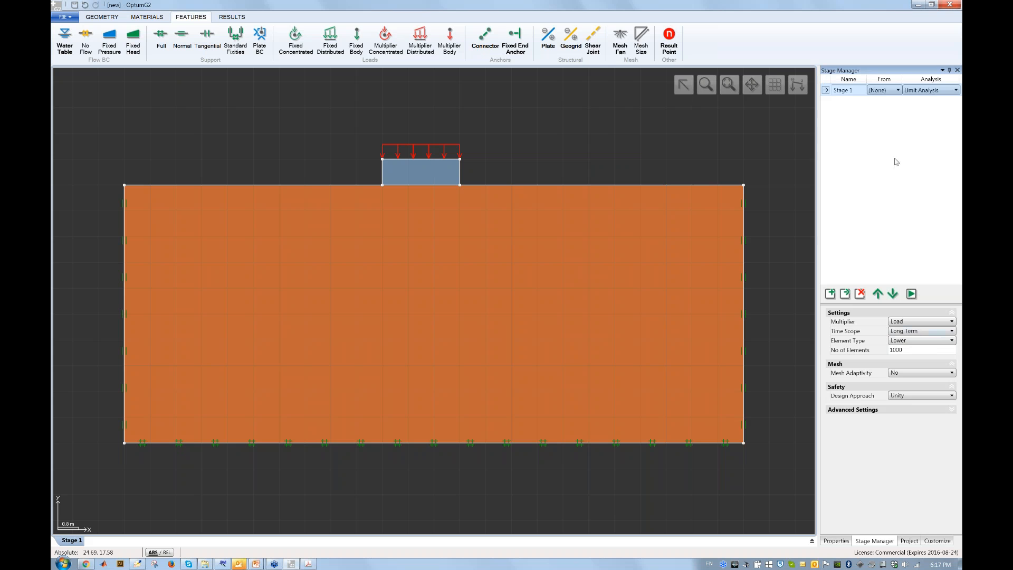
pyautogui.click(845, 295)
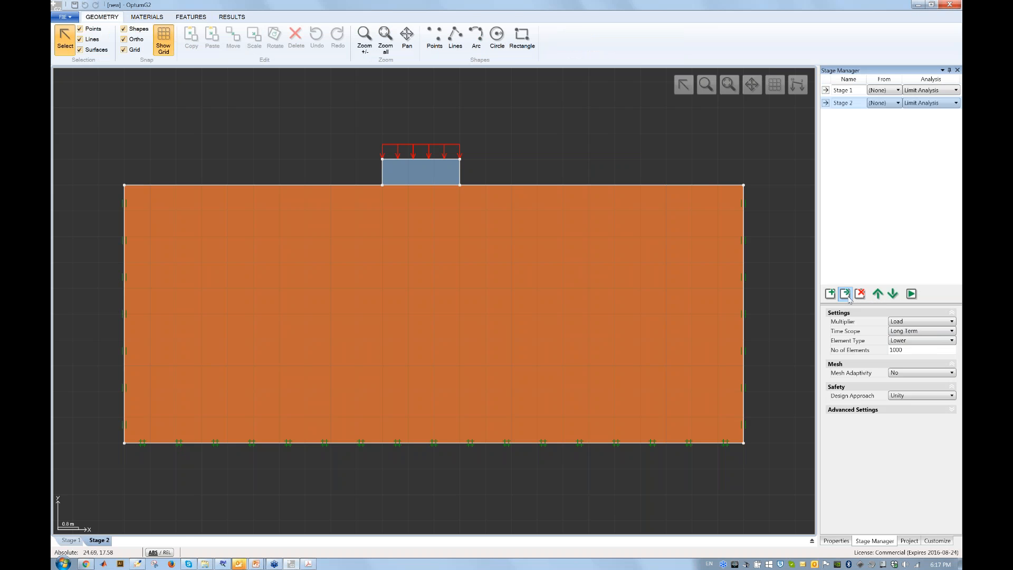
# Switch Stage 2 to the Upper element type.
pyautogui.click(927, 344)
pyautogui.click(928, 359)
pyautogui.click(850, 92)
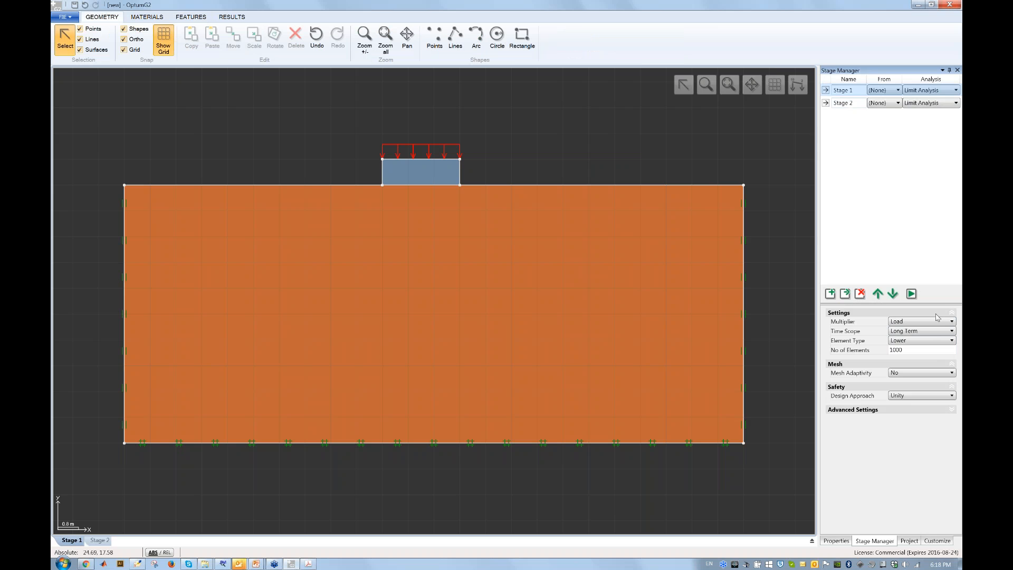
pyautogui.click(851, 101)
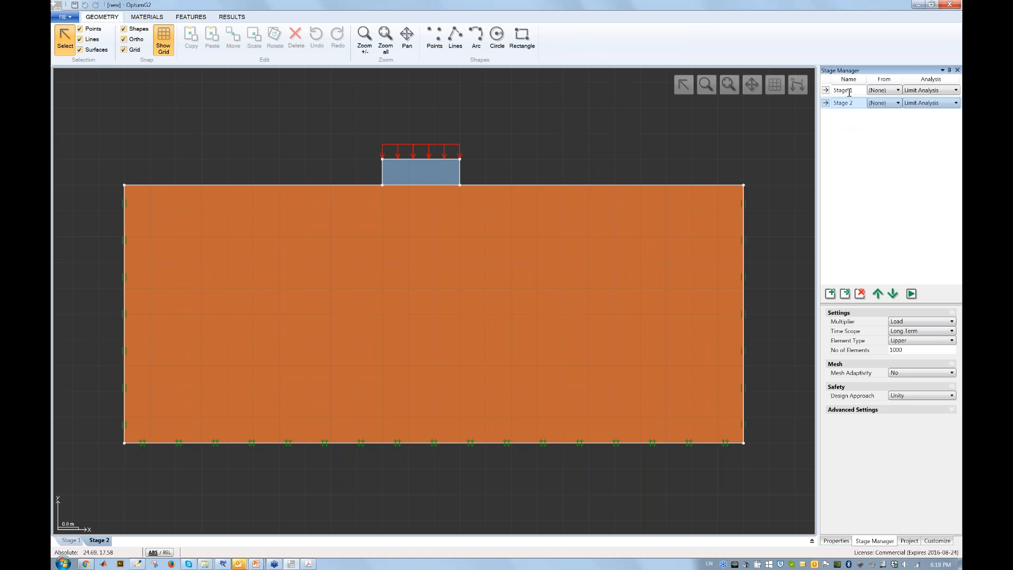
# Rename the stages LB and UB, then select LB.
pyautogui.doubleClick(849, 90)
pyautogui.write('LB')
pyautogui.press('Return')
pyautogui.doubleClick(851, 103)
pyautogui.write('UB')
pyautogui.press('Return')
pyautogui.click(852, 90)
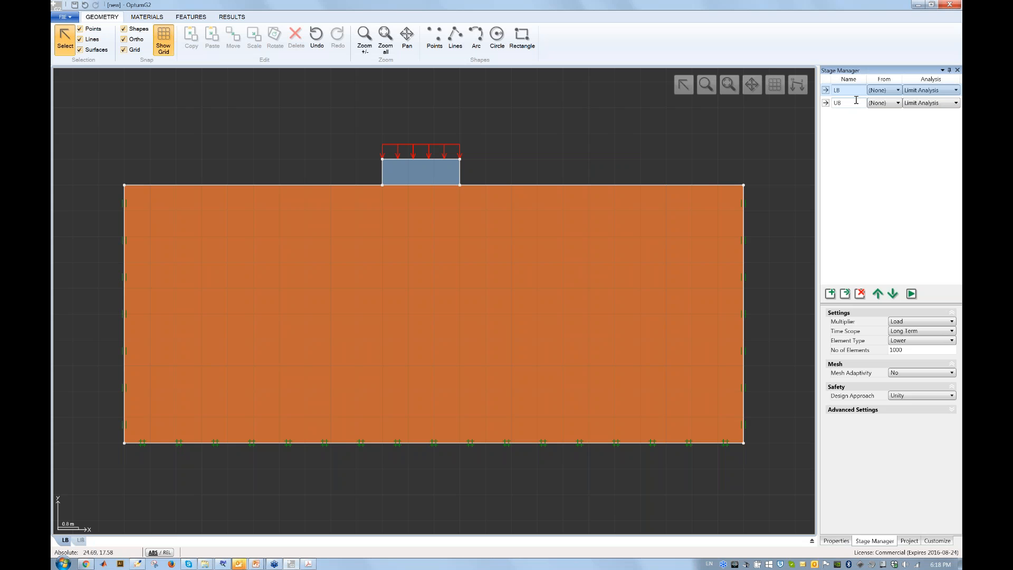
# Run the analysis and read collapse multipliers 133.402 (LB) and 181.241 (UB) in the log.
pyautogui.click(912, 297)
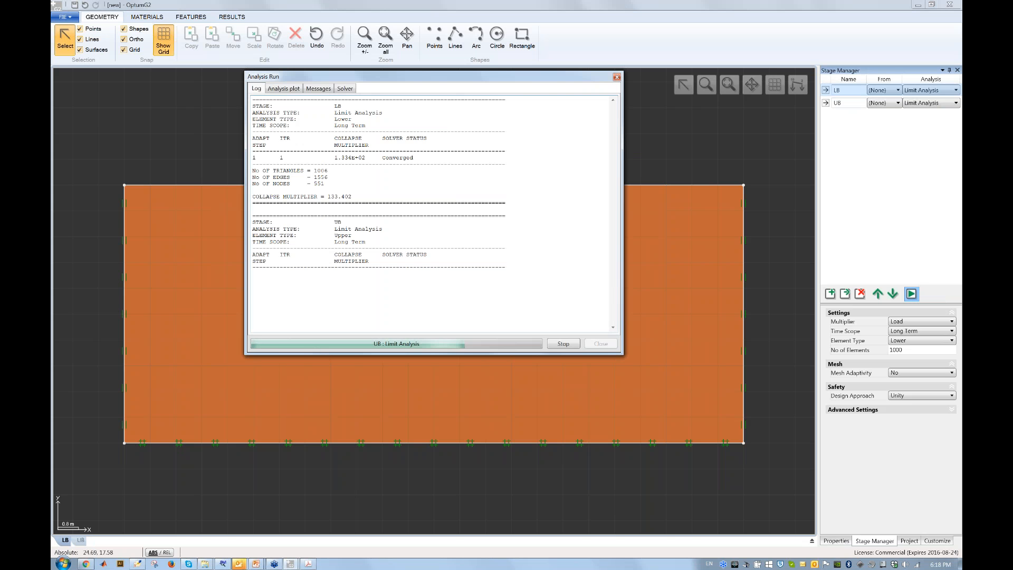
pyautogui.scroll(1, 401, 209)
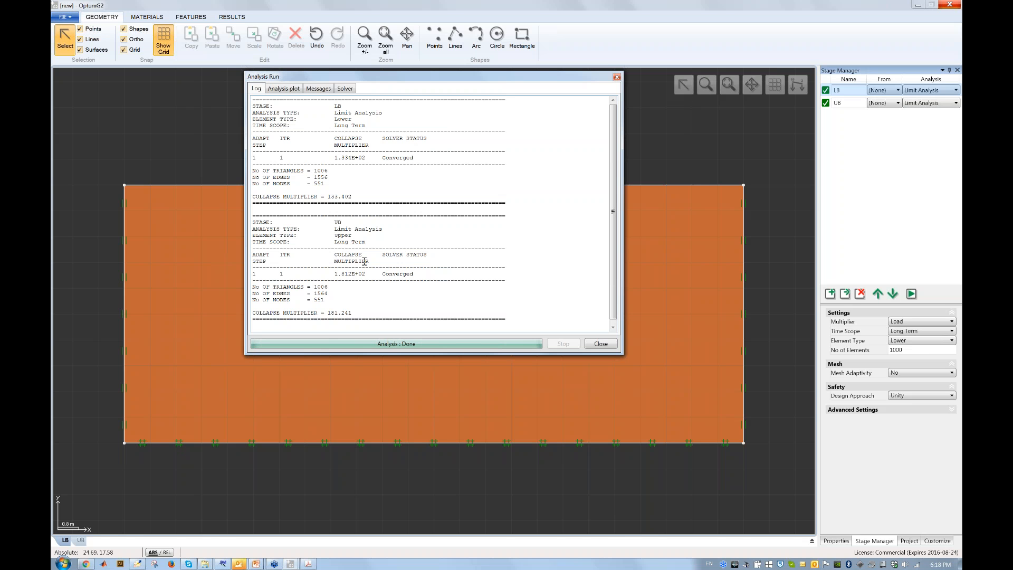
pyautogui.click(610, 341)
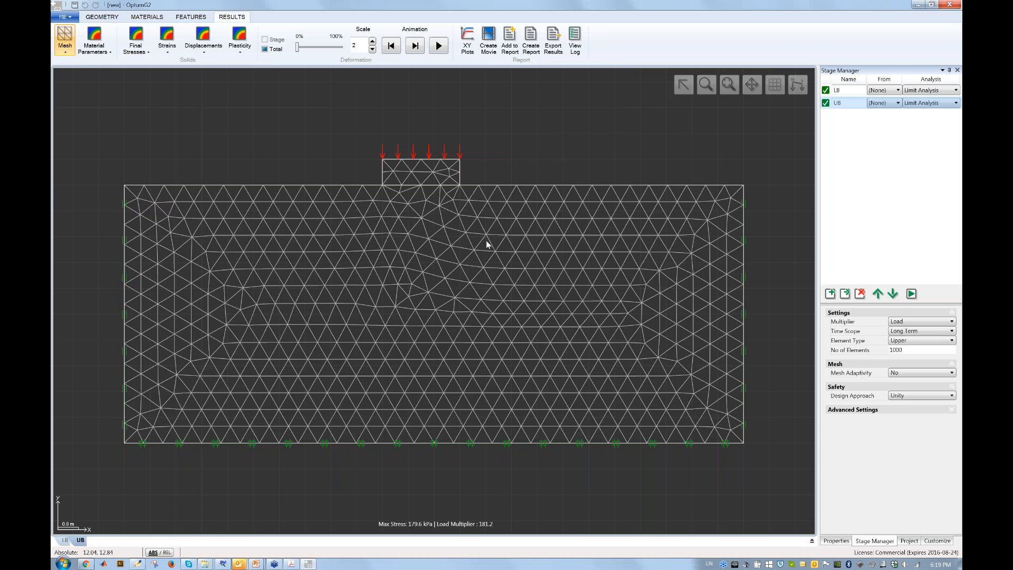
# Show the UB mesh results with deformation animated at scale 1.
pyautogui.click(114, 20)
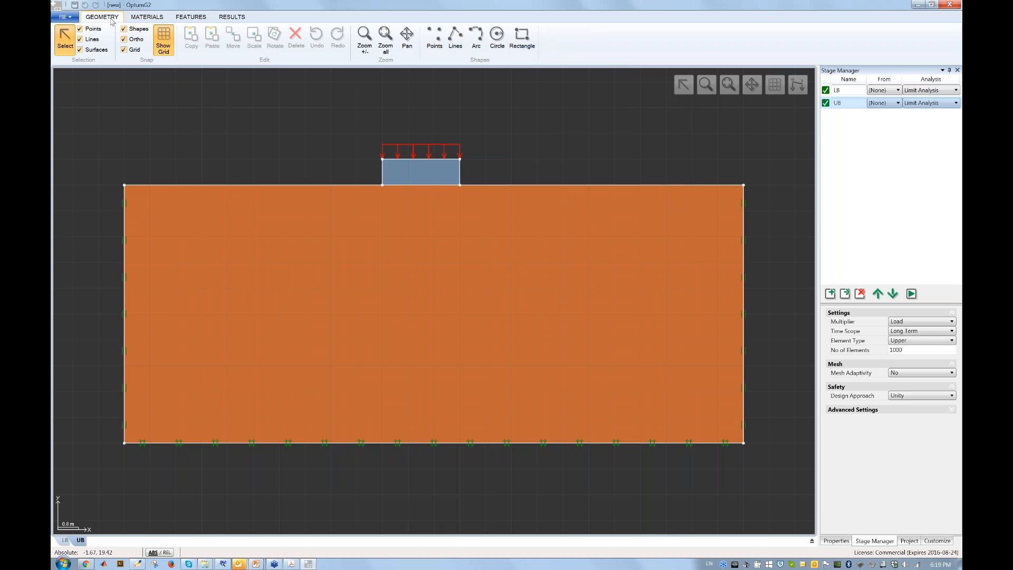
pyautogui.click(150, 19)
pyautogui.click(203, 21)
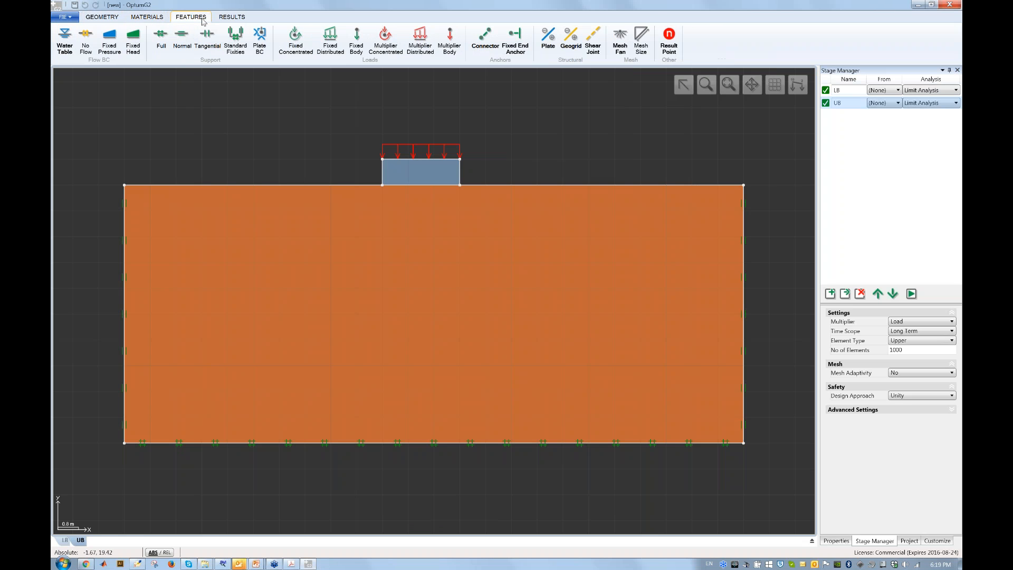
pyautogui.click(233, 19)
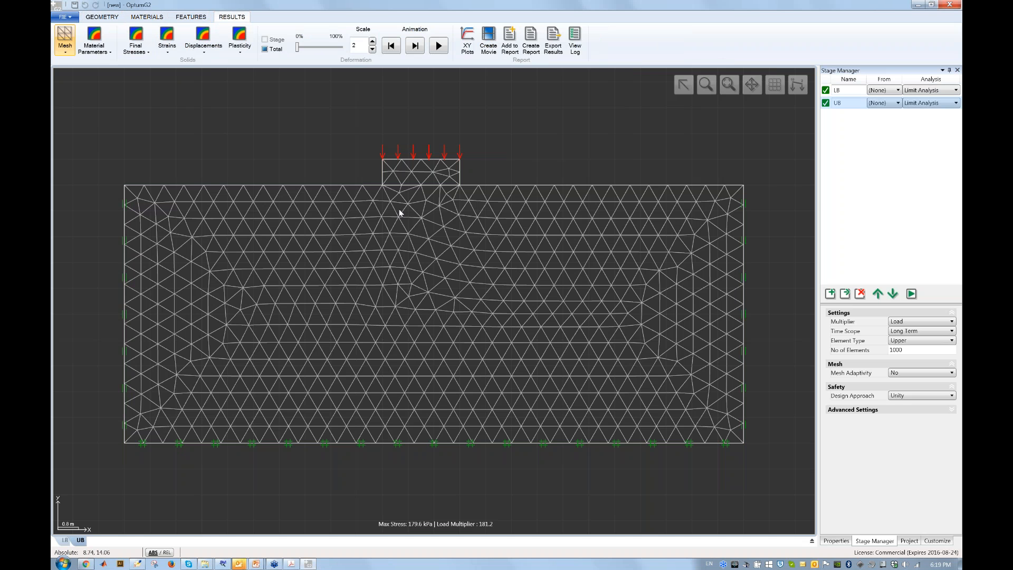
pyautogui.click(439, 48)
pyautogui.click(372, 49)
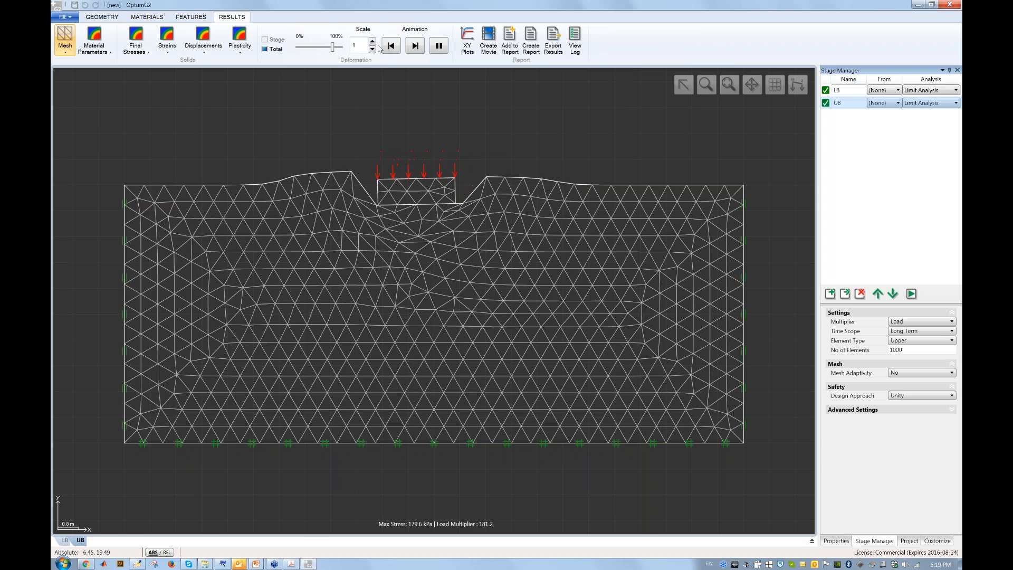
# Plot shear dissipation contours, then stop the animation and return to the Features tools.
pyautogui.click(241, 46)
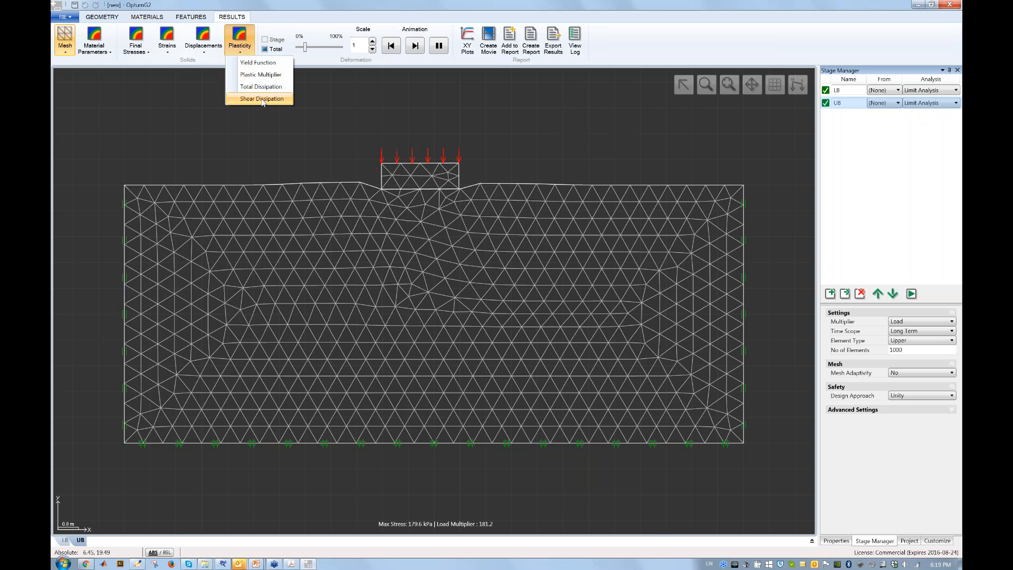
pyautogui.click(264, 97)
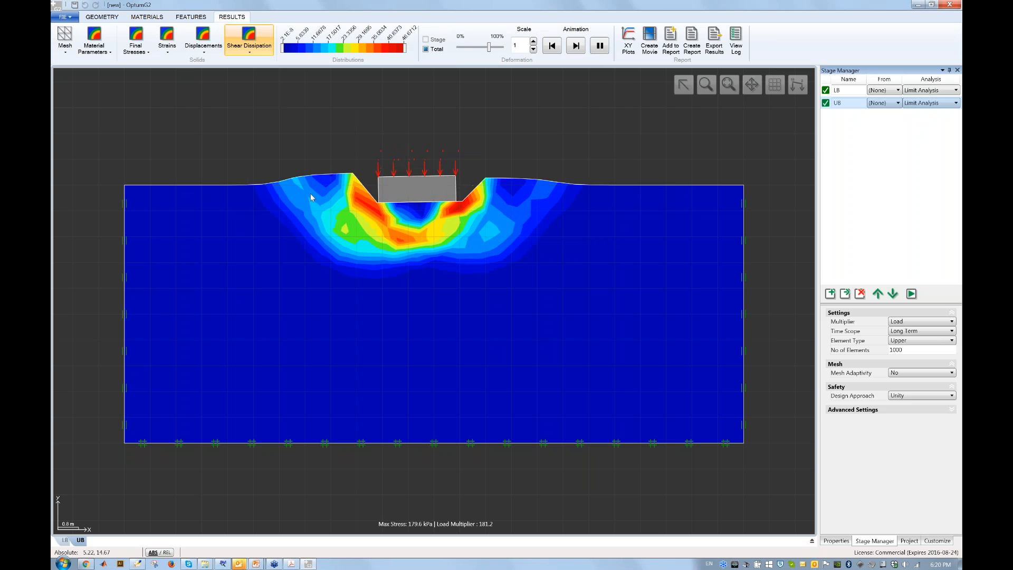
pyautogui.click(599, 47)
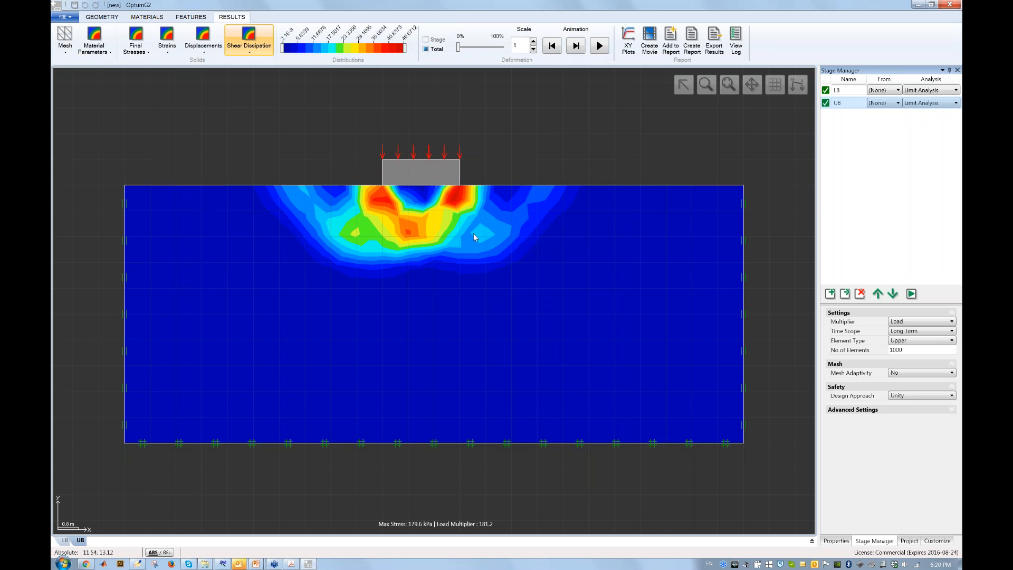
pyautogui.click(191, 17)
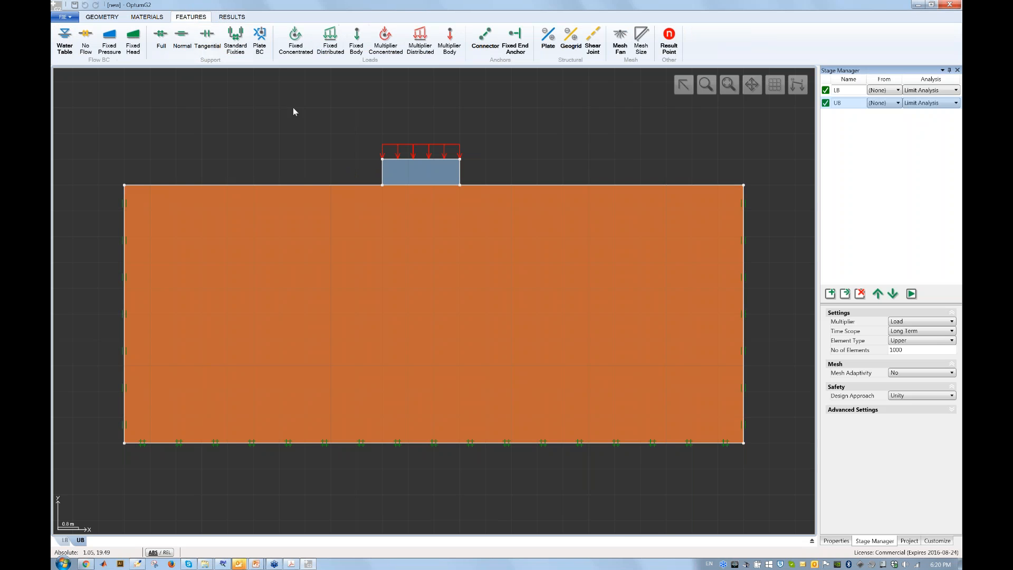
# Check the footing's left edge support with the LB stage active.
pyautogui.click(382, 179)
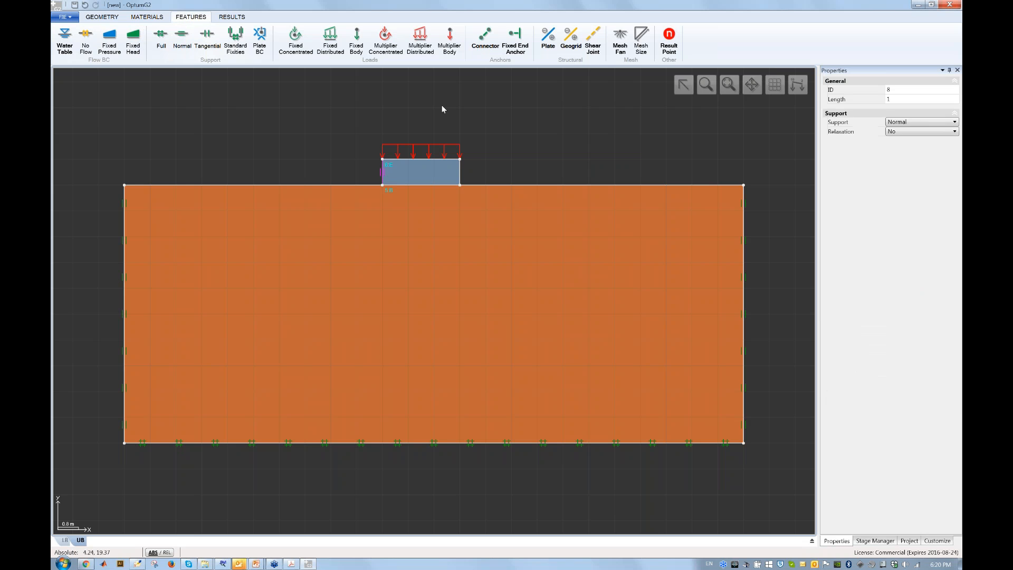
pyautogui.click(683, 140)
pyautogui.click(845, 91)
pyautogui.rightClick(845, 91)
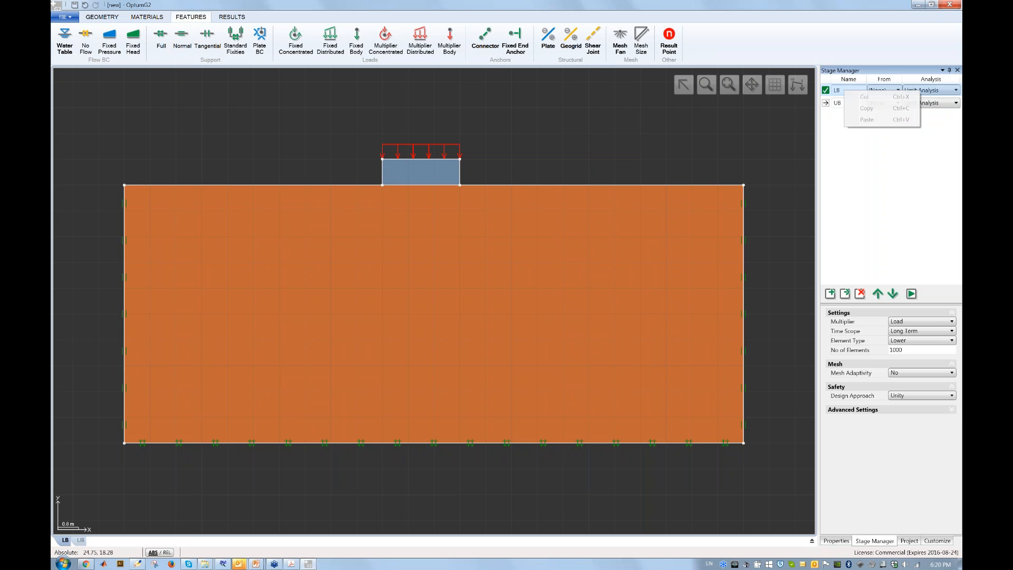
pyautogui.click(383, 176)
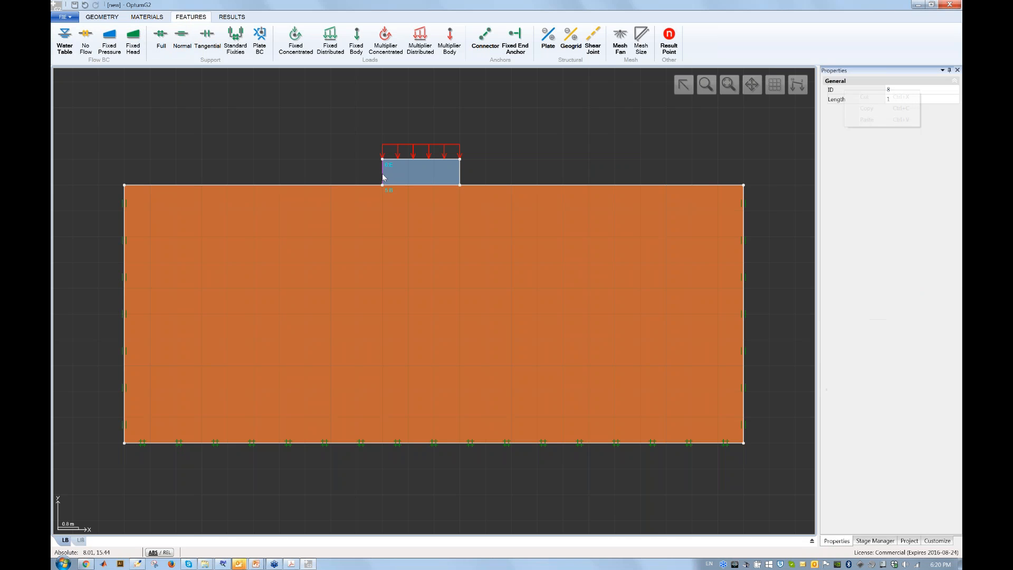
pyautogui.click(182, 38)
pyautogui.click(543, 138)
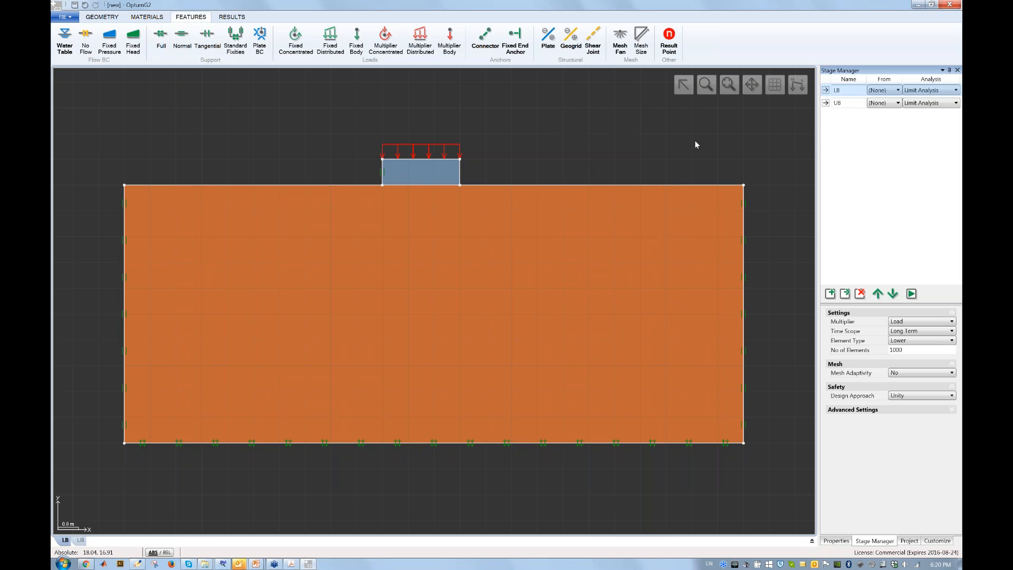
# Show UB shear dissipation results and review the log's multipliers 133.402 and 181.241.
pyautogui.click(847, 102)
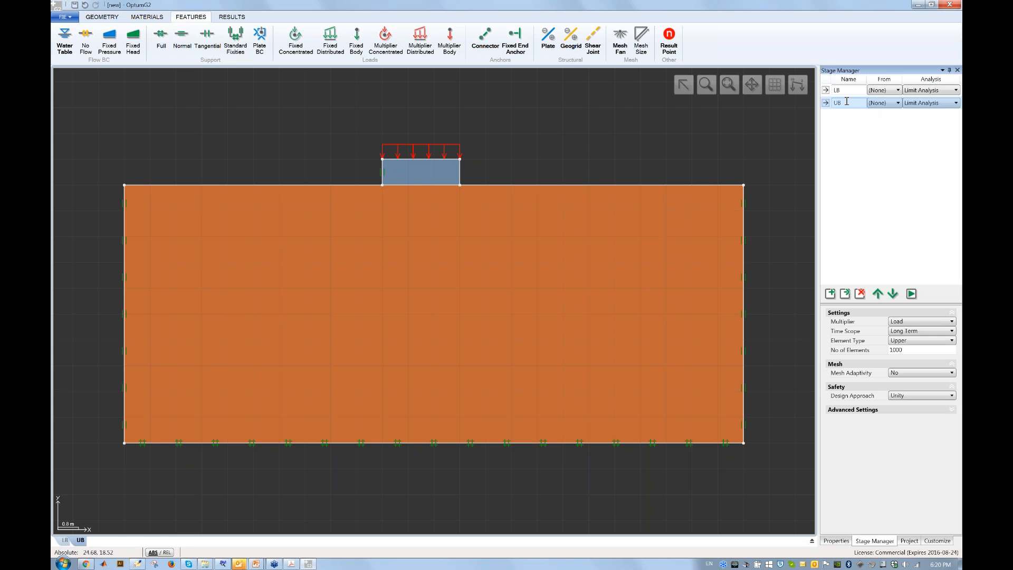
pyautogui.click(244, 17)
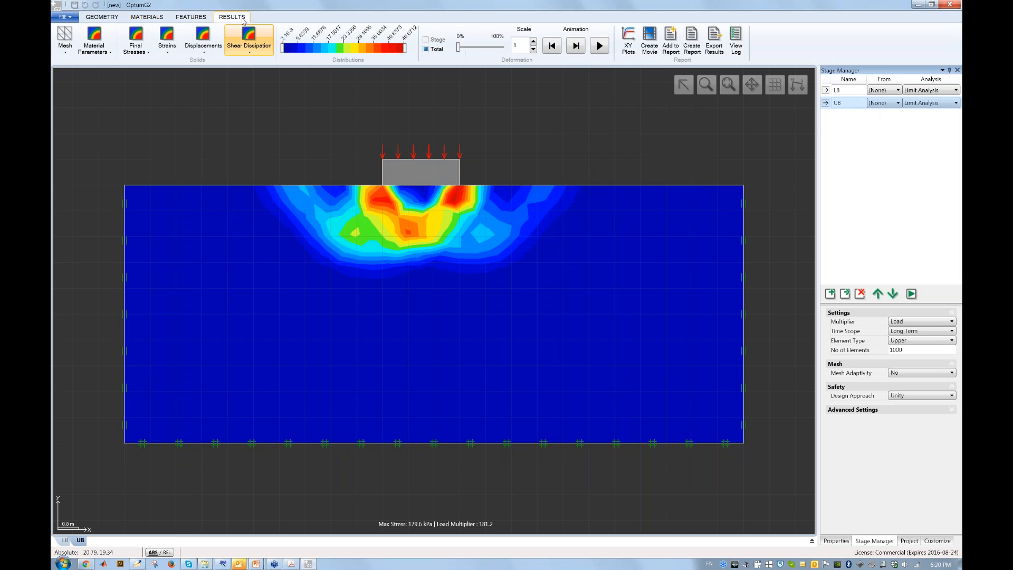
pyautogui.click(736, 45)
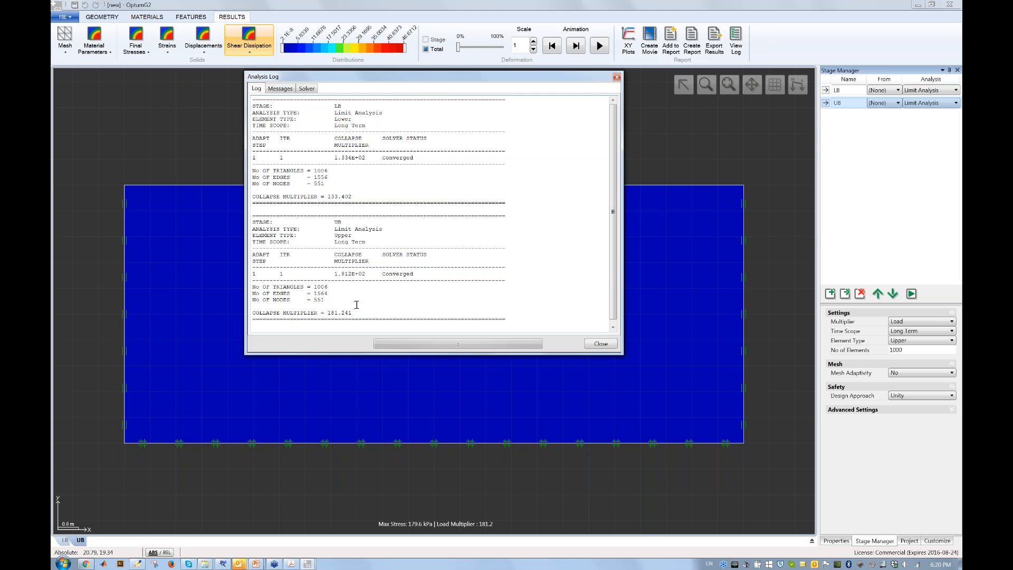
pyautogui.click(600, 343)
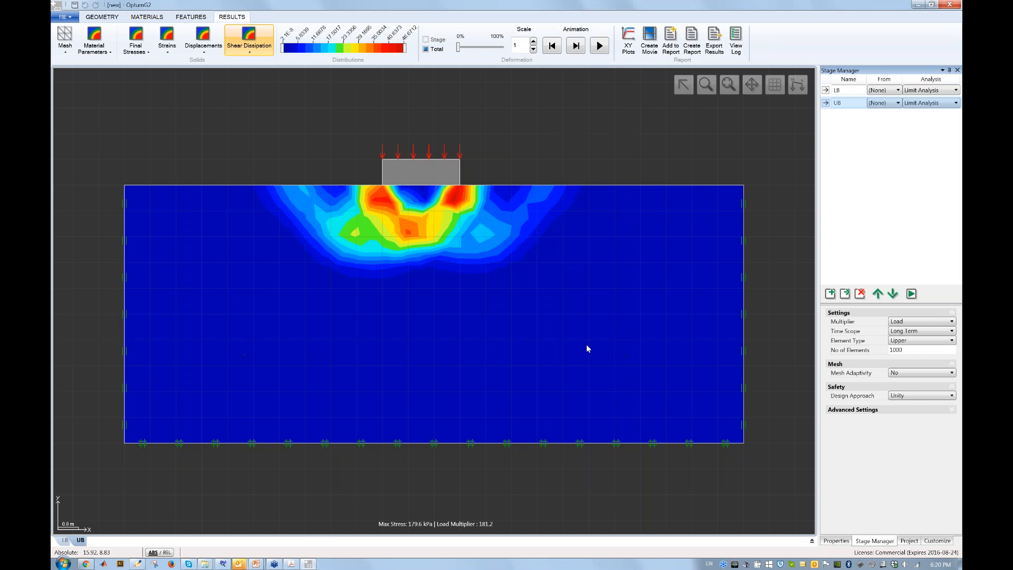
# Set Mesh Adaptivity to Yes for both the UB and LB stages.
pyautogui.click(910, 376)
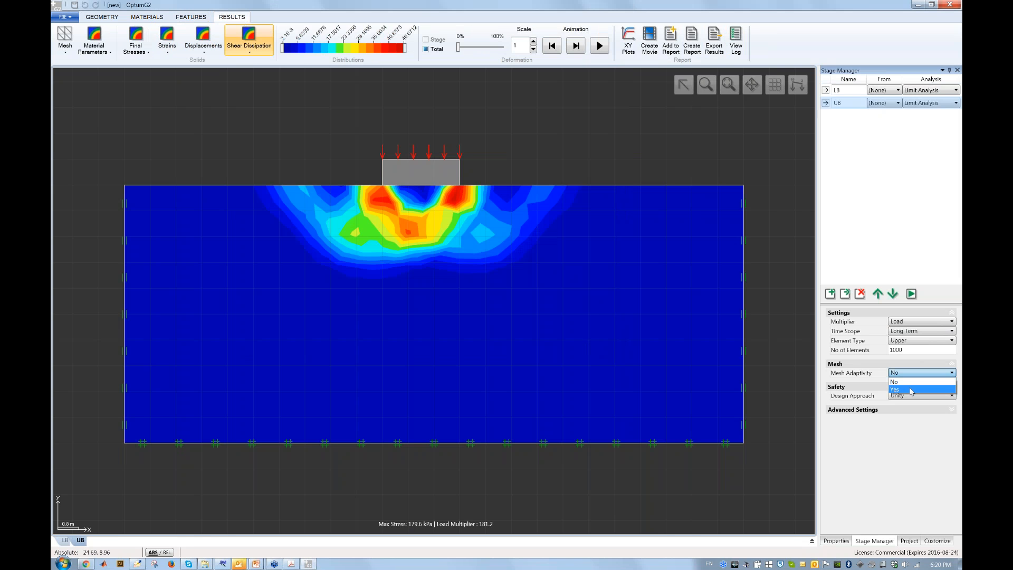
pyautogui.click(910, 391)
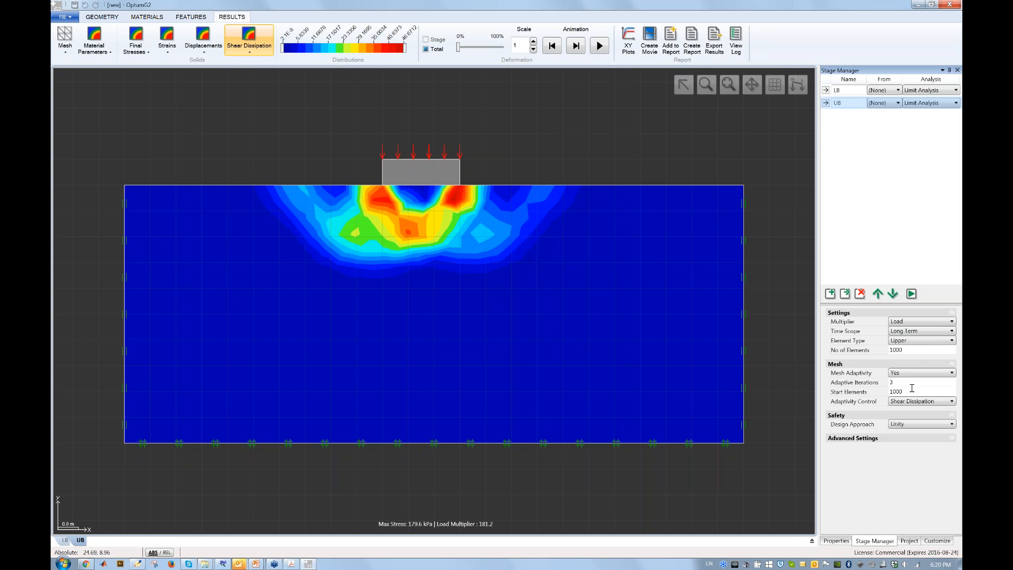
pyautogui.click(849, 90)
pyautogui.click(919, 374)
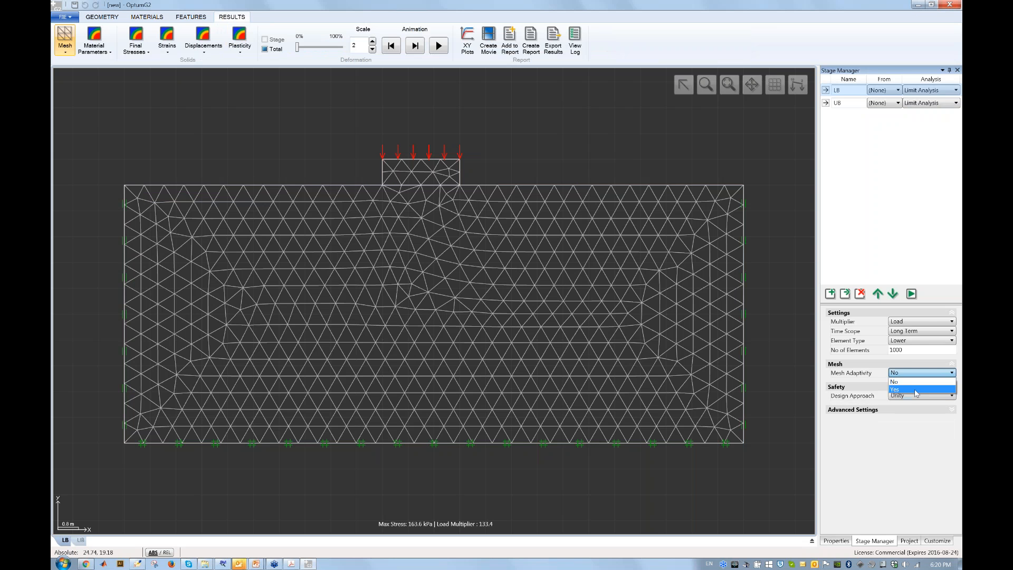
pyautogui.click(917, 391)
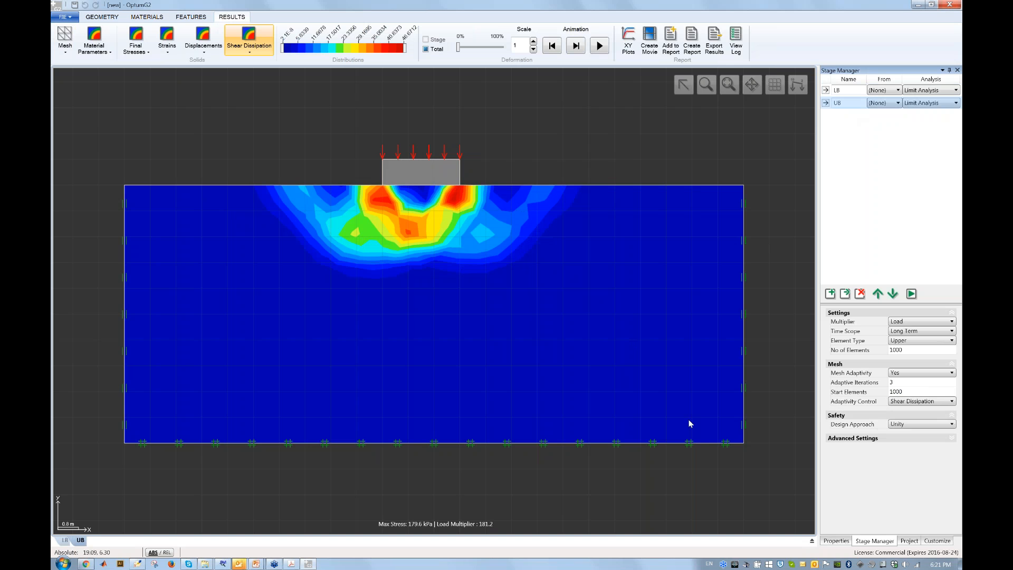
# Review the start and number of elements settings, then run all stages.
pyautogui.click(911, 391)
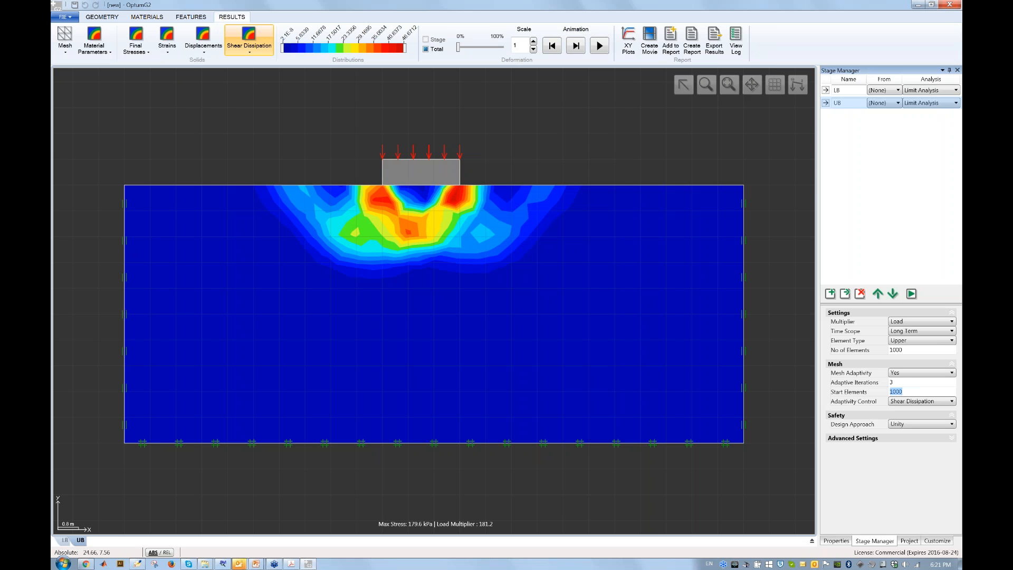
pyautogui.doubleClick(911, 351)
pyautogui.click(911, 351)
pyautogui.click(912, 294)
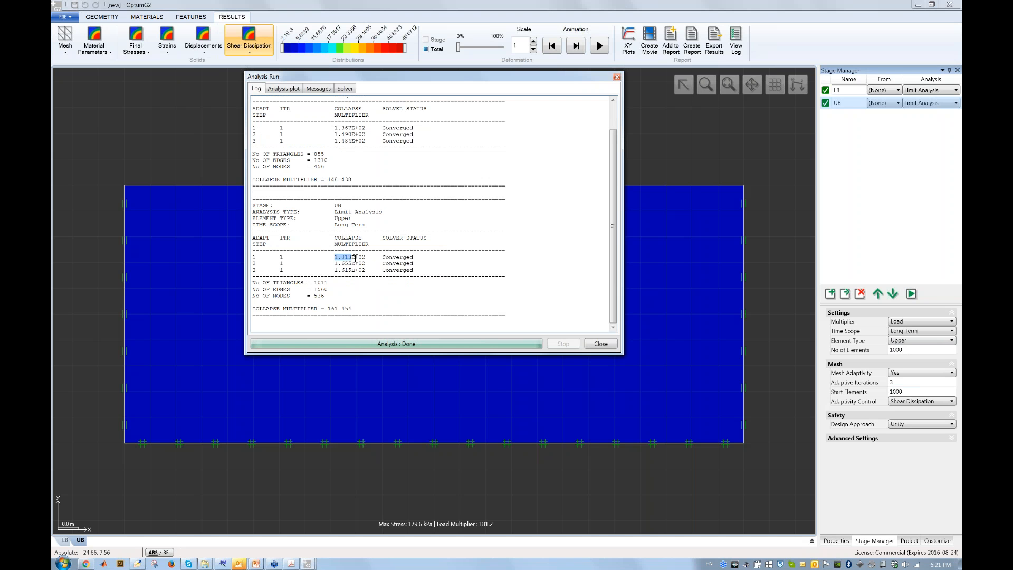
# Highlight the UB first-step multiplier in the Analysis Run log to read it.
pyautogui.moveTo(336, 258); pyautogui.dragTo(355, 259)
pyautogui.click(355, 260)
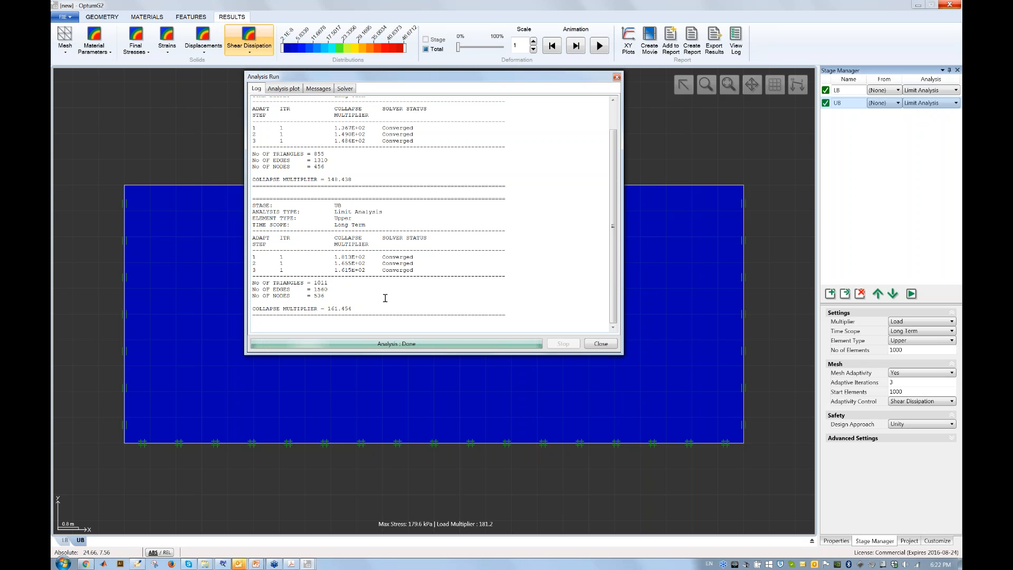
# Lower the colour scale's upper limit and display the refined adaptive mesh.
pyautogui.click(602, 344)
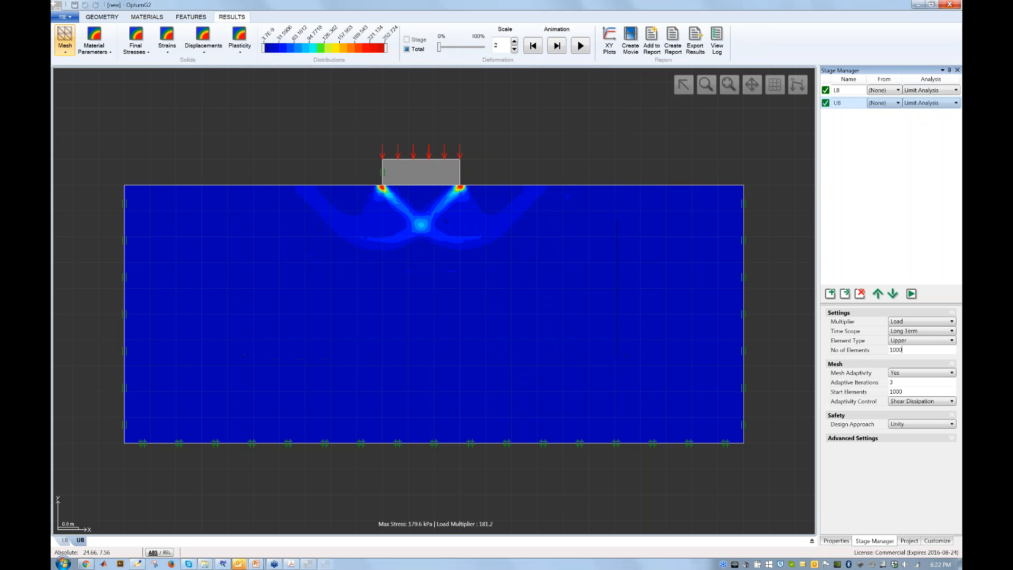
pyautogui.moveTo(405, 50); pyautogui.dragTo(308, 56)
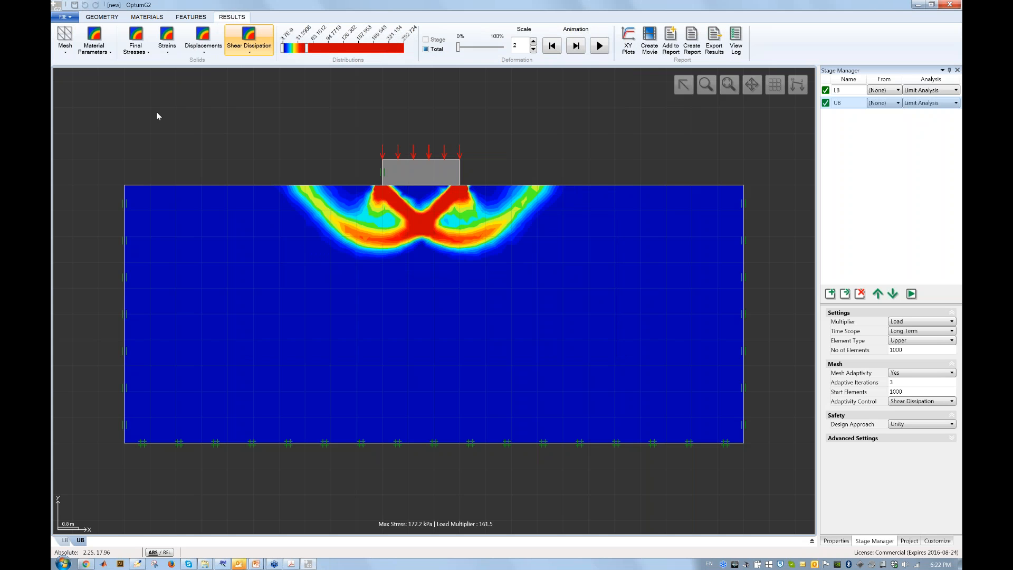
pyautogui.click(67, 54)
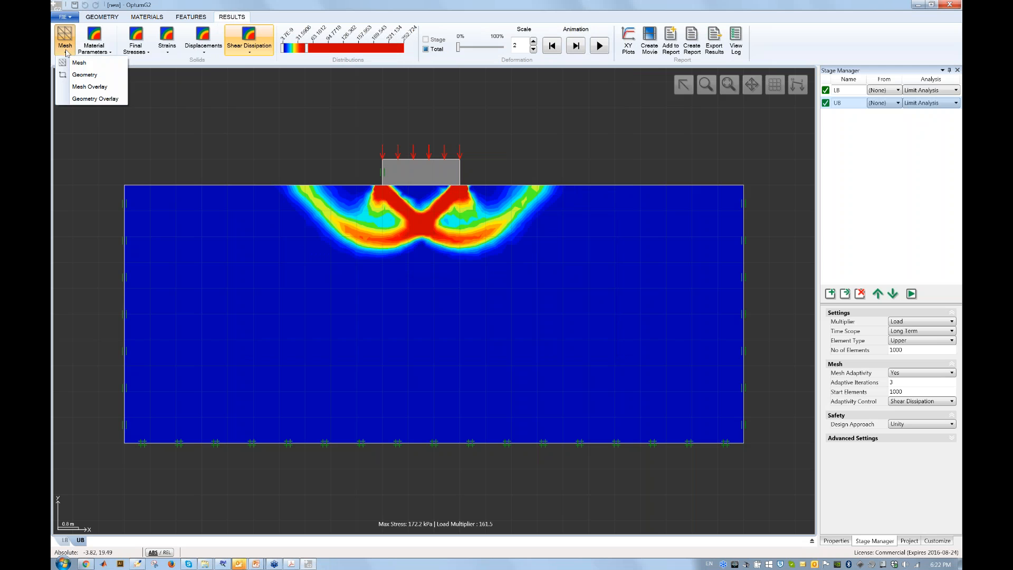
pyautogui.click(74, 63)
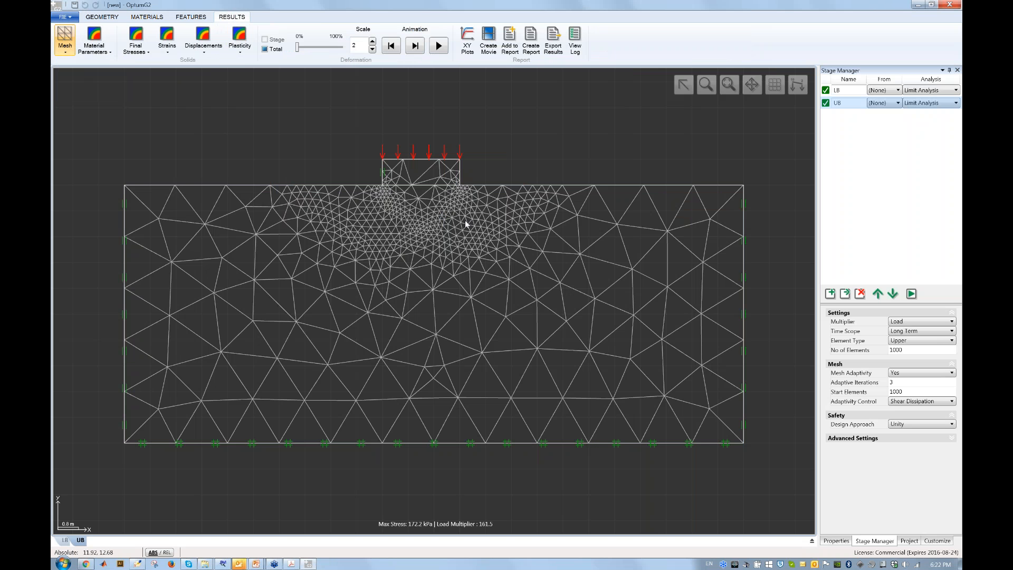
# Show UB shear dissipation contours with the mesh overlaid.
pyautogui.click(239, 47)
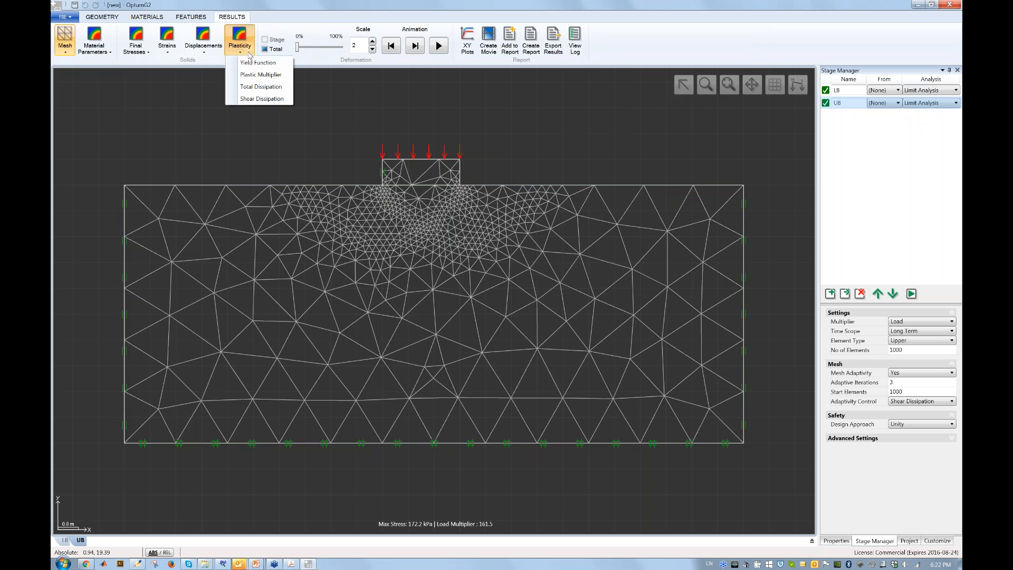
pyautogui.click(258, 99)
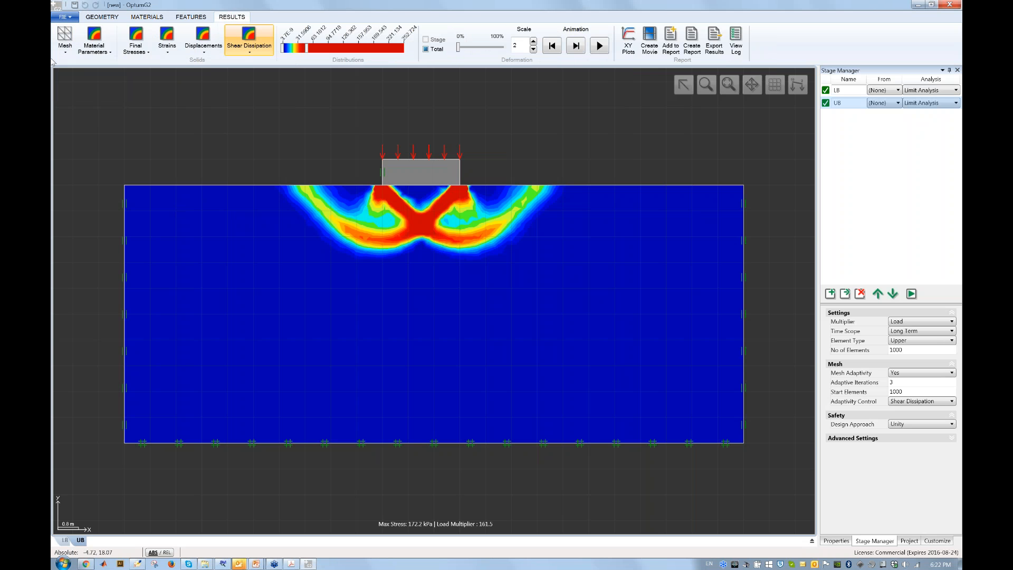
pyautogui.click(65, 45)
pyautogui.click(84, 86)
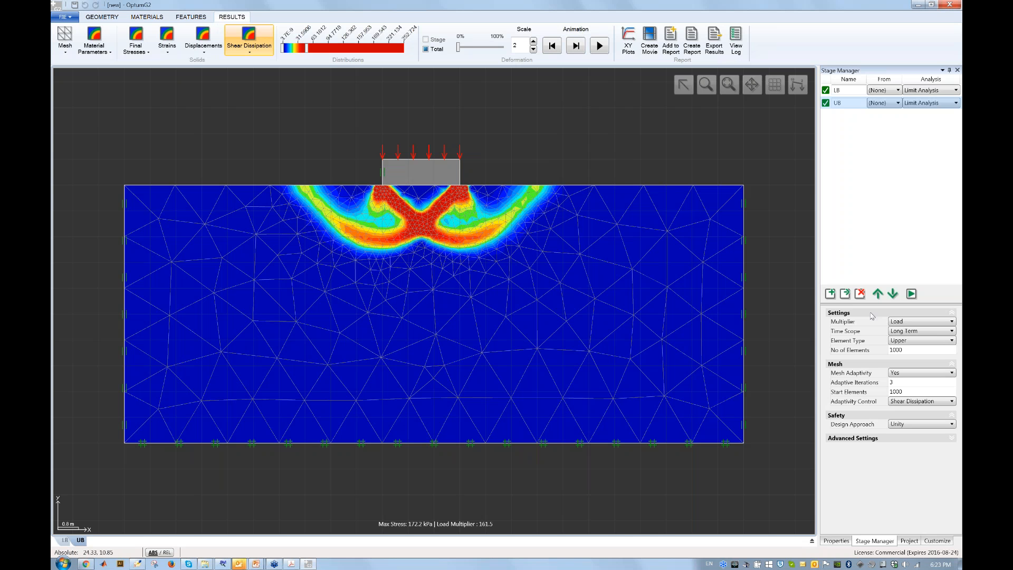
# Add Stage 1 with the footing load made Fixed, Begin Y and End Y at -100.
pyautogui.click(847, 294)
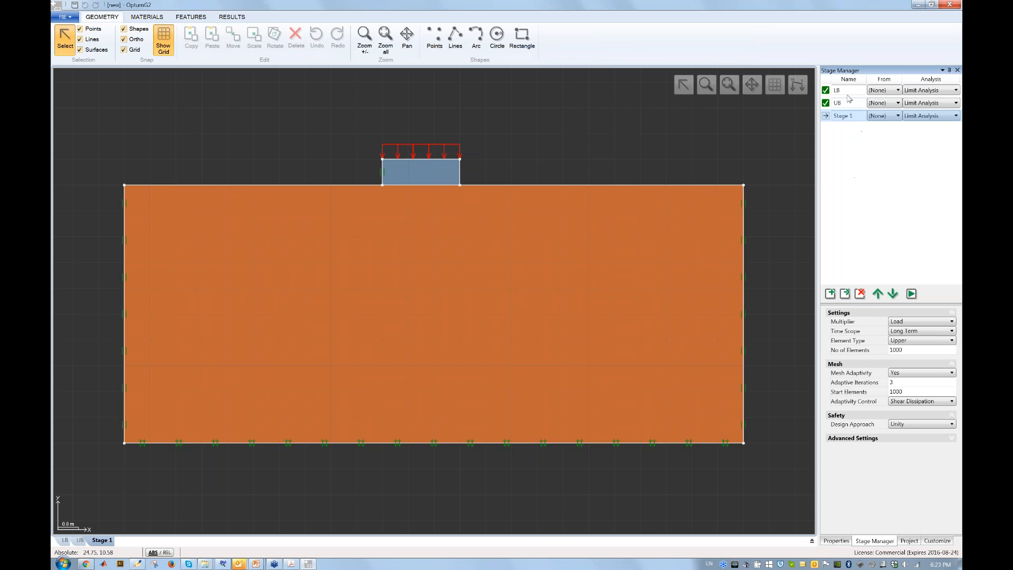
pyautogui.click(428, 160)
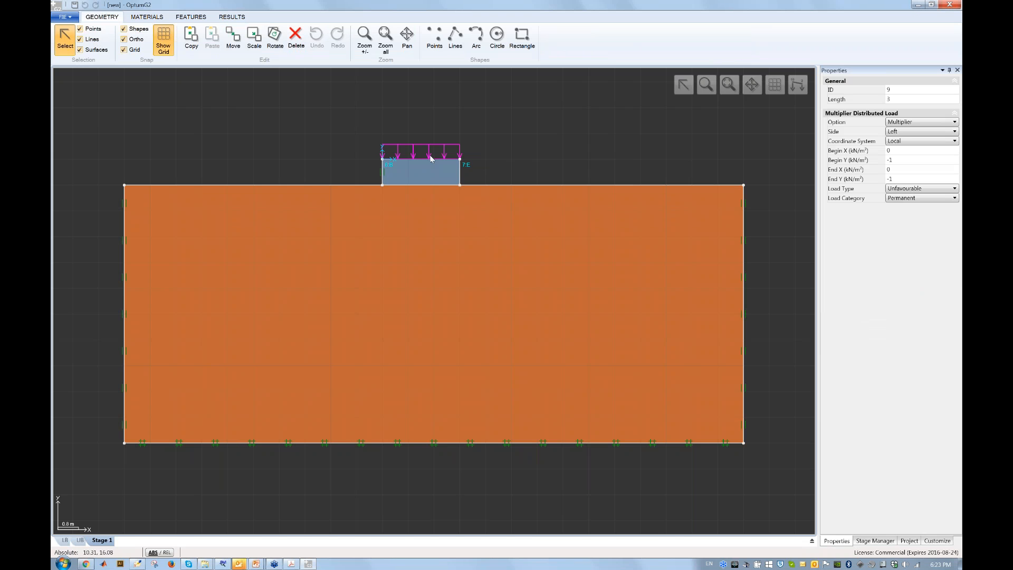
pyautogui.click(931, 125)
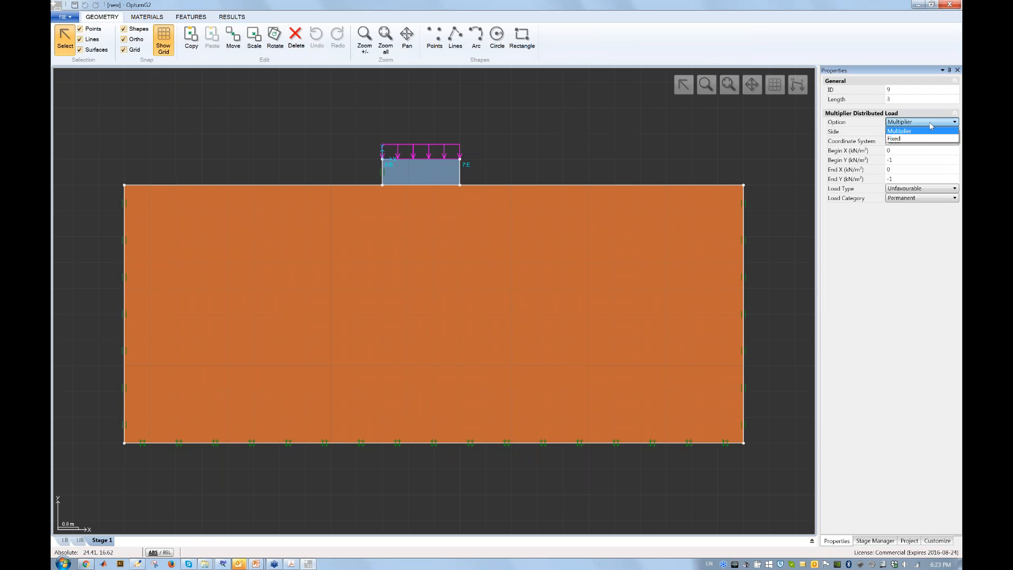
pyautogui.click(928, 139)
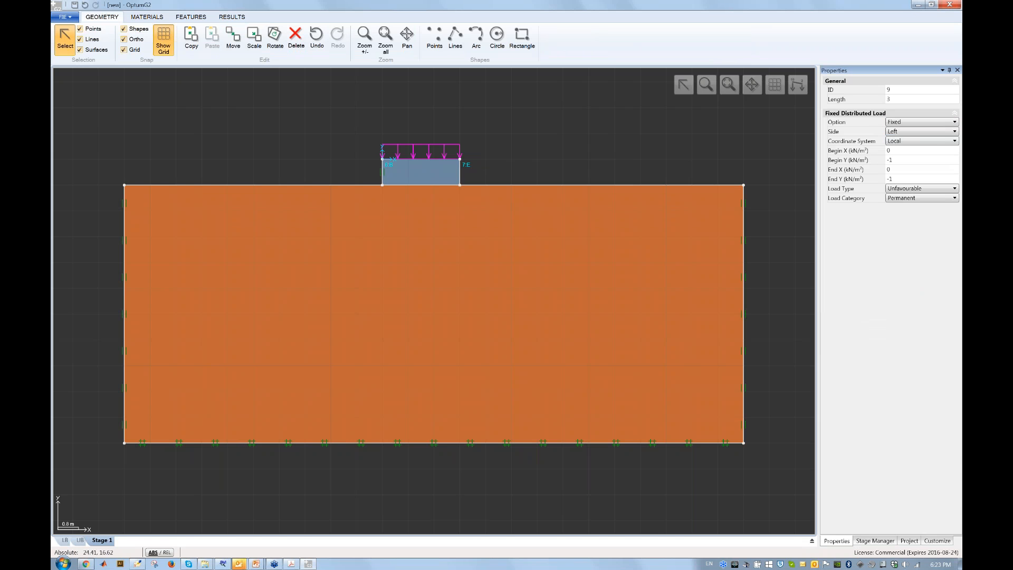
pyautogui.click(925, 161)
pyautogui.write('00')
pyautogui.click(920, 181)
pyautogui.write('00')
pyautogui.press('Tab')
pyautogui.click(783, 135)
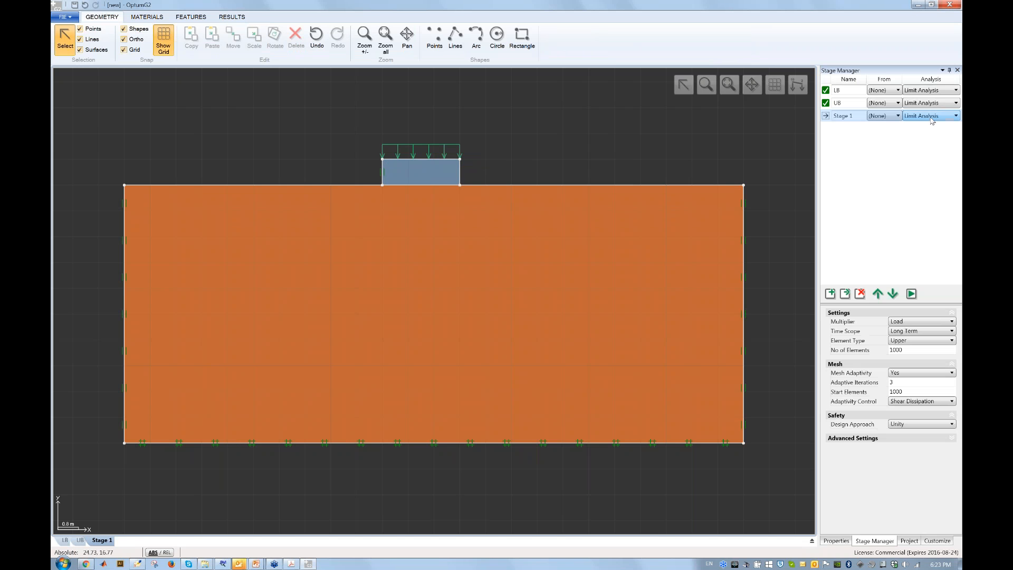
# Make Stage 1 an Elastoplastic analysis with 1000 elements.
pyautogui.click(931, 117)
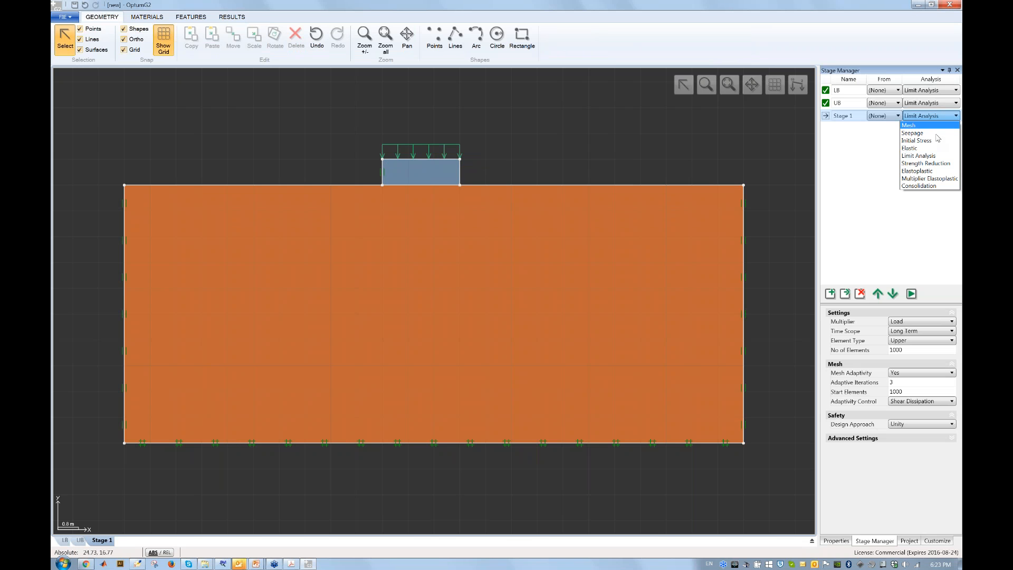
pyautogui.click(943, 171)
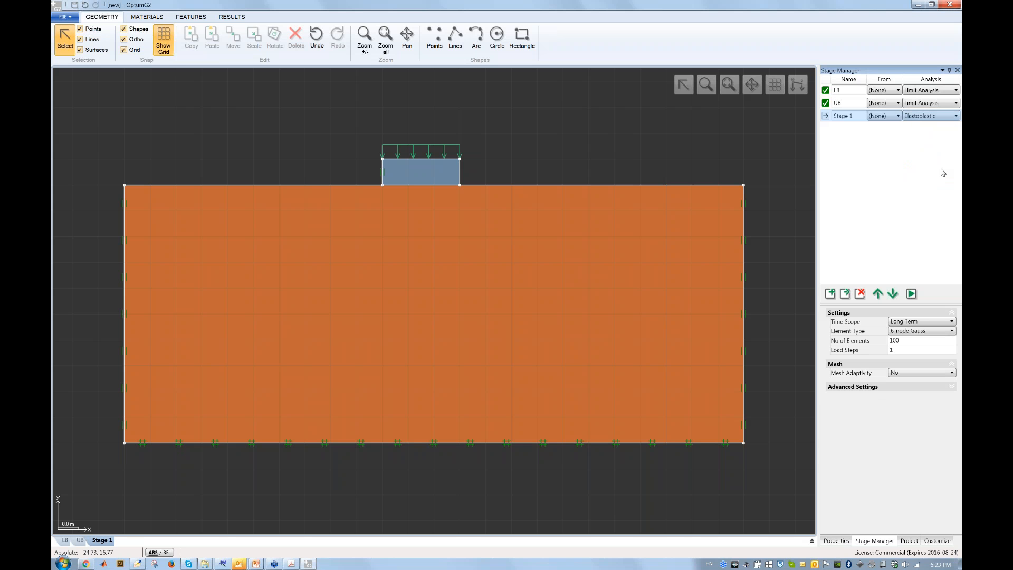
pyautogui.click(927, 343)
pyautogui.write('0')
pyautogui.press('Tab')
# Turn on mesh adaptivity for Stage 1 and run its analysis to convergence.
pyautogui.click(920, 372)
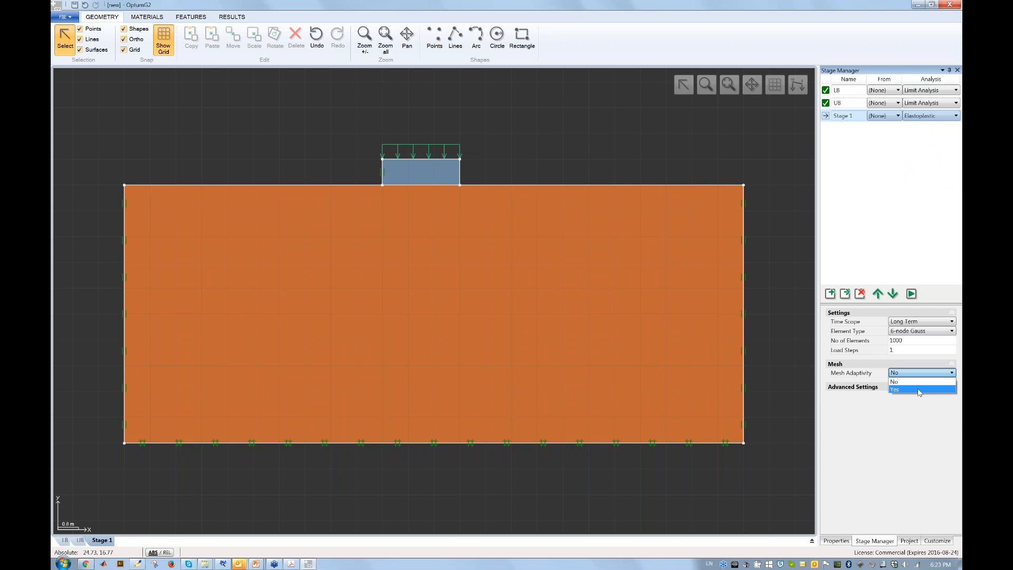
pyautogui.click(920, 391)
pyautogui.click(912, 294)
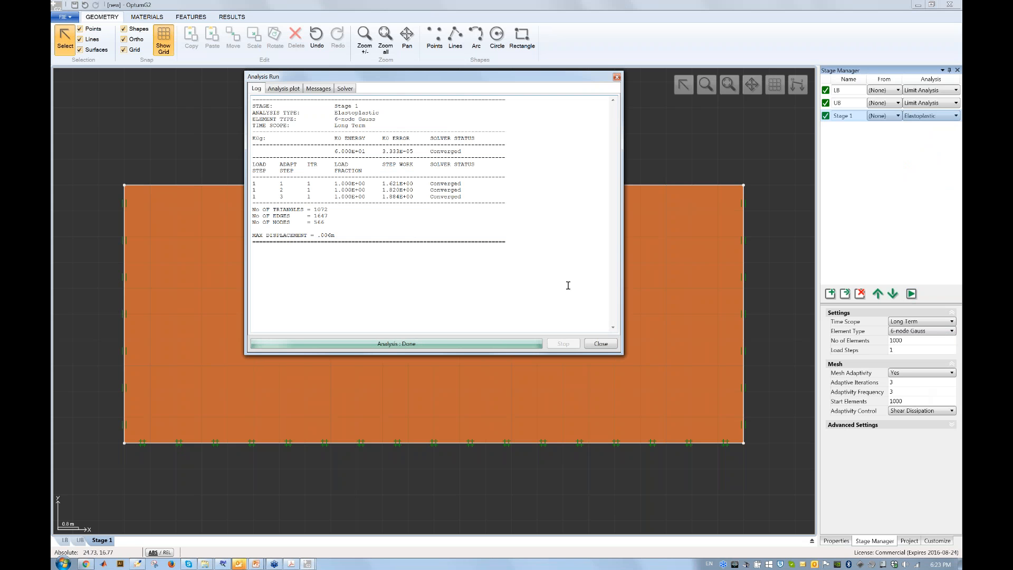
pyautogui.click(604, 345)
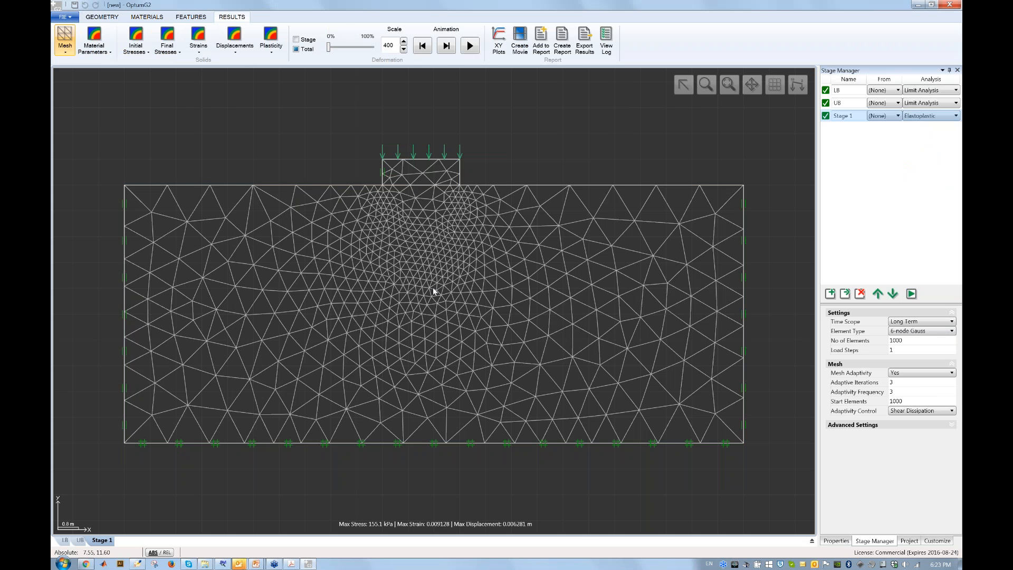
# Animate Stage 1's deformation at scale 100 and plot its shear dissipation.
pyautogui.click(470, 45)
pyautogui.click(404, 49)
pyautogui.click(404, 43)
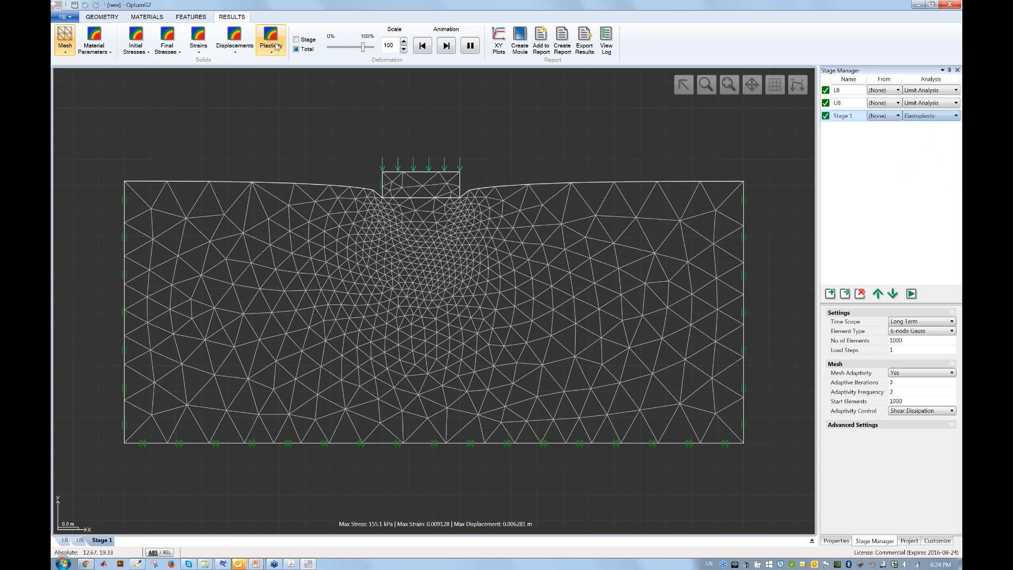
pyautogui.click(269, 46)
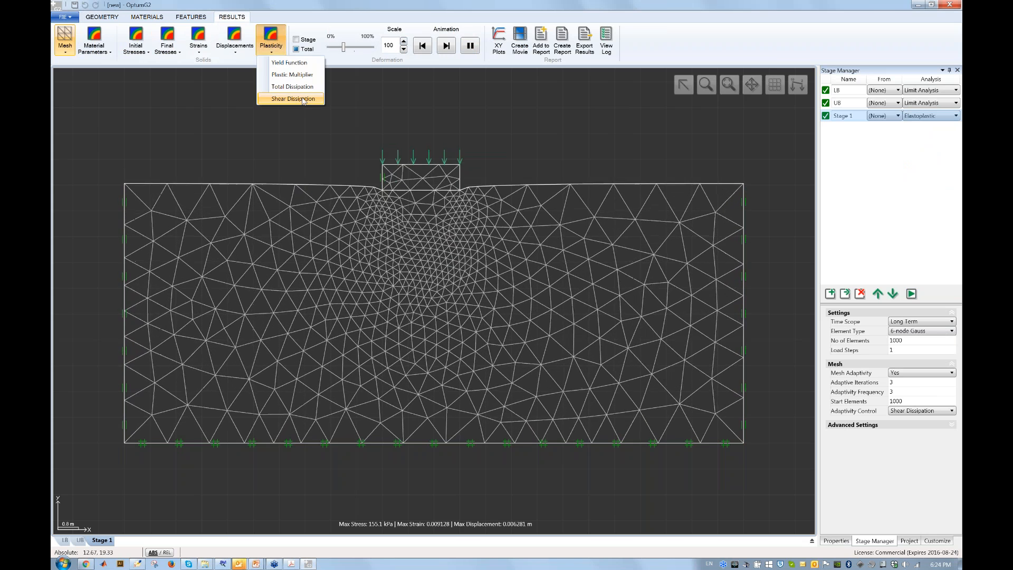
pyautogui.click(303, 101)
pyautogui.click(584, 46)
# Overlay the mesh, compare against UB, then show Stage 1's plain refined mesh.
pyautogui.click(64, 50)
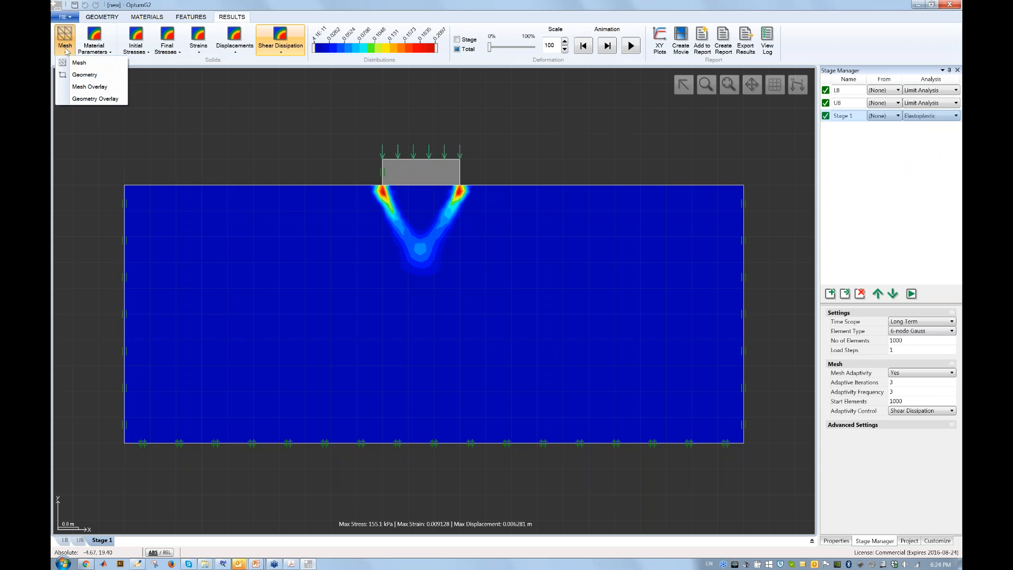
pyautogui.click(79, 86)
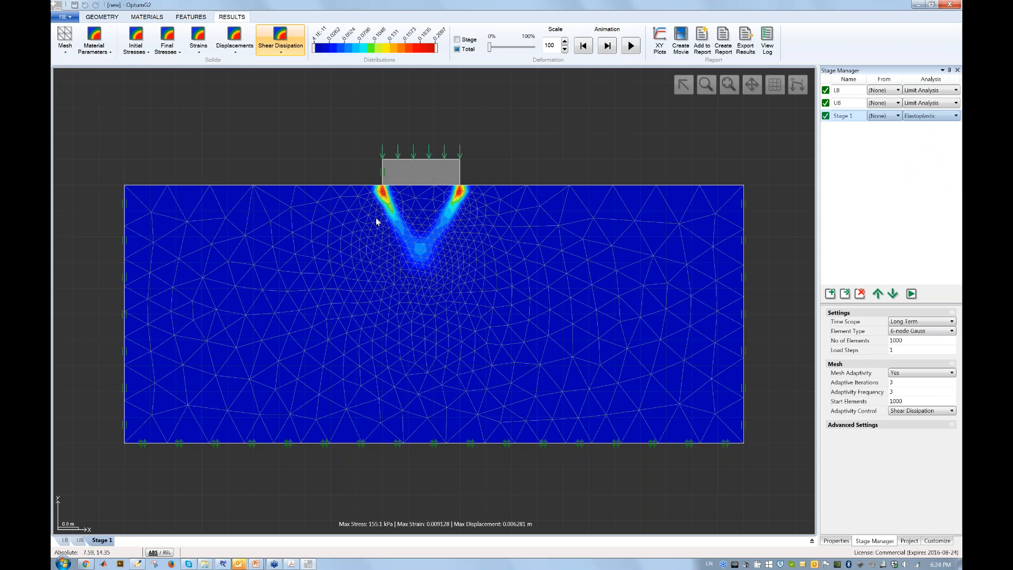
pyautogui.click(844, 102)
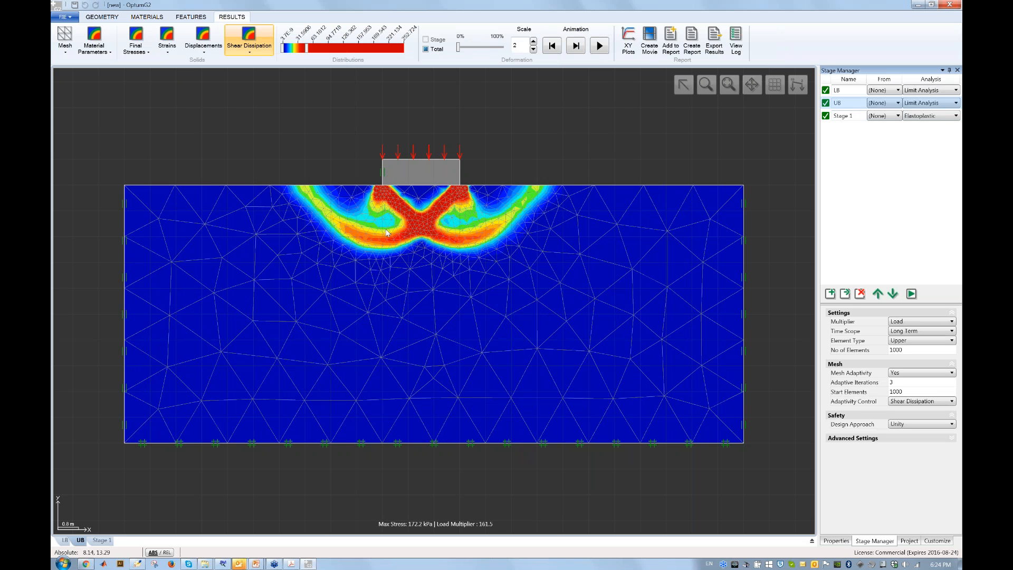
pyautogui.click(844, 115)
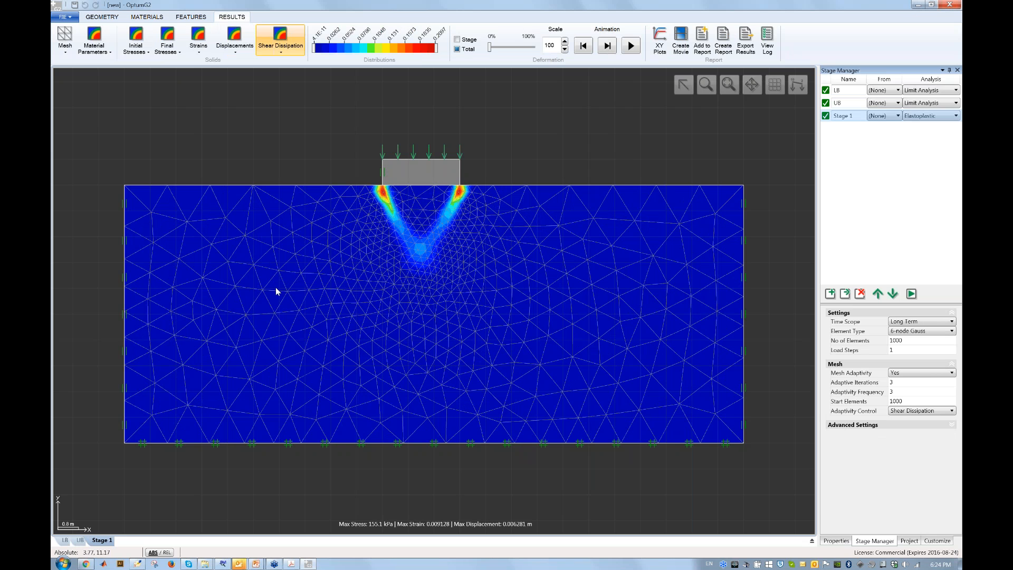
pyautogui.click(65, 46)
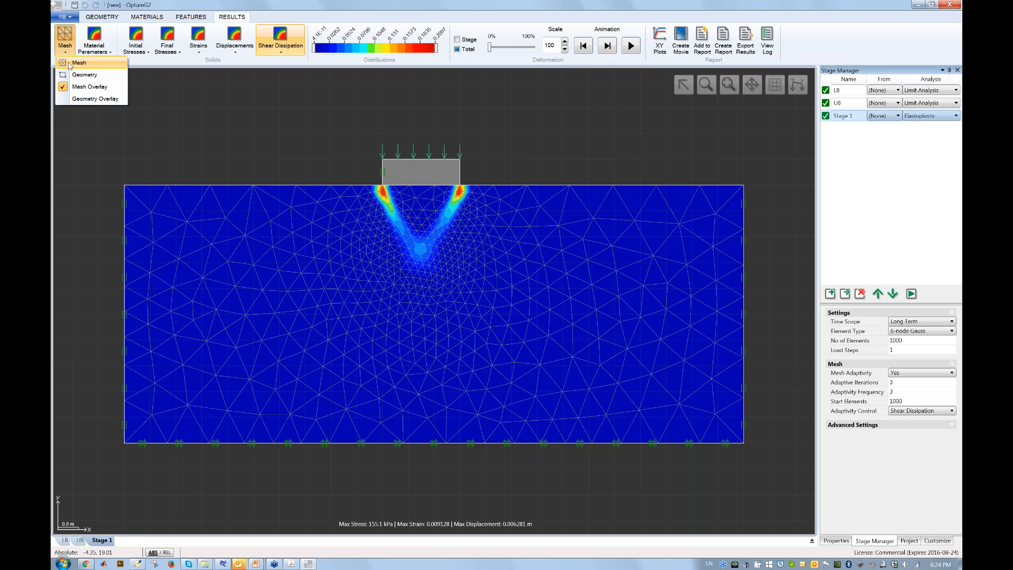
pyautogui.click(70, 63)
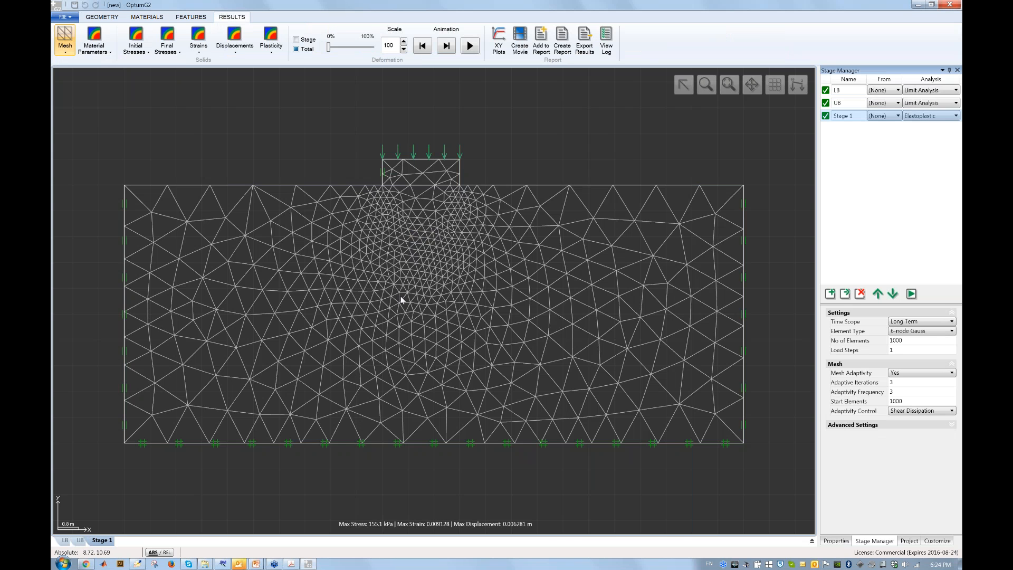
# Plot Stage 1's Δuy, read about -0.0063 m under the footing, then return to geometry.
pyautogui.click(235, 43)
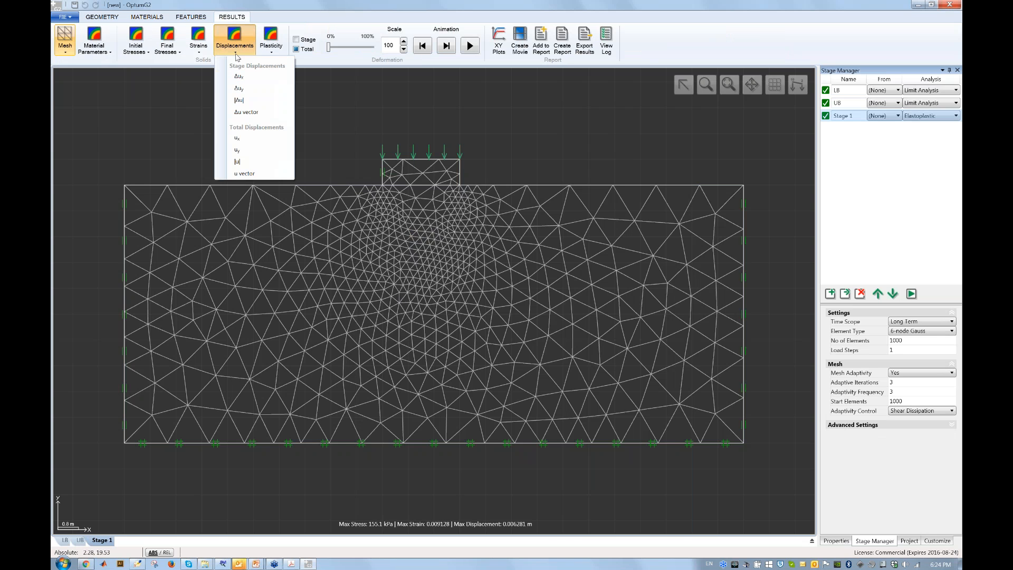
pyautogui.click(251, 92)
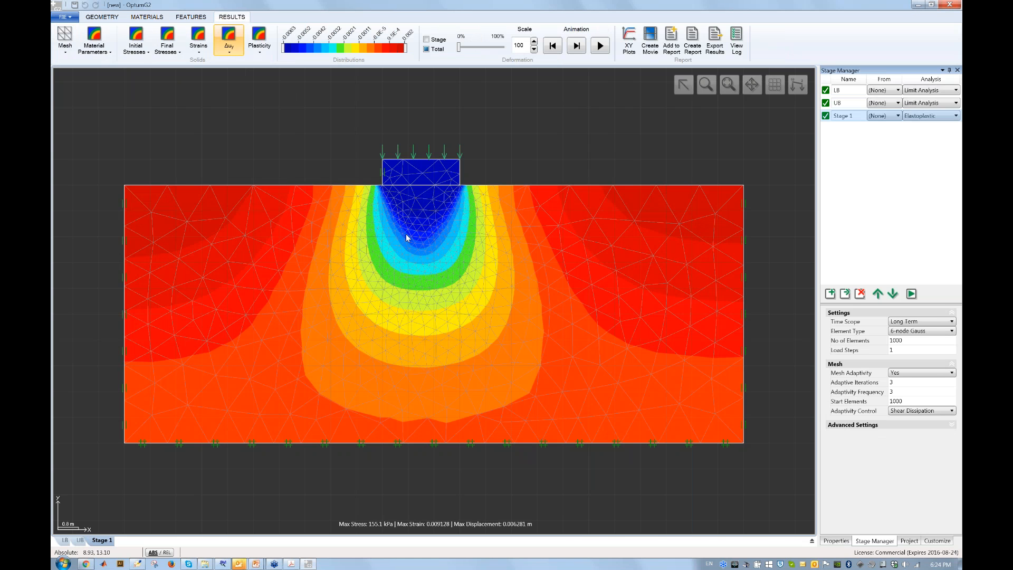
pyautogui.click(431, 174)
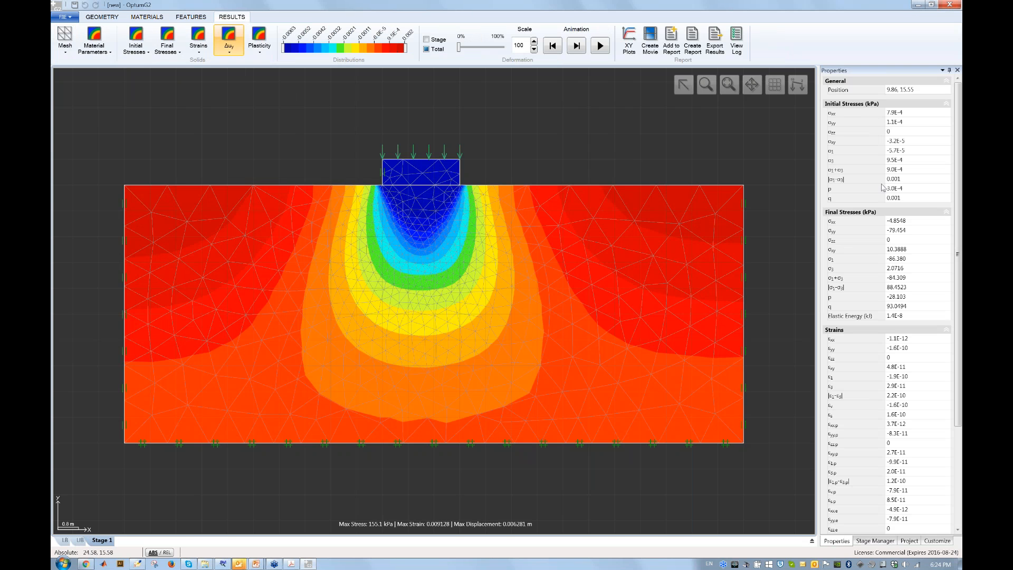
pyautogui.scroll(-5, 897, 238)
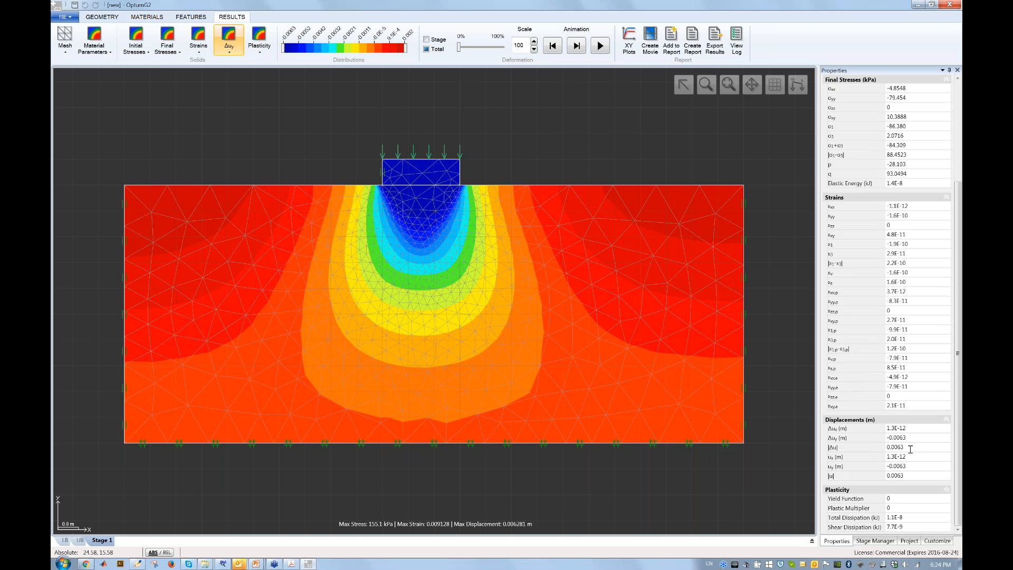
pyautogui.moveTo(912, 466); pyautogui.dragTo(892, 471)
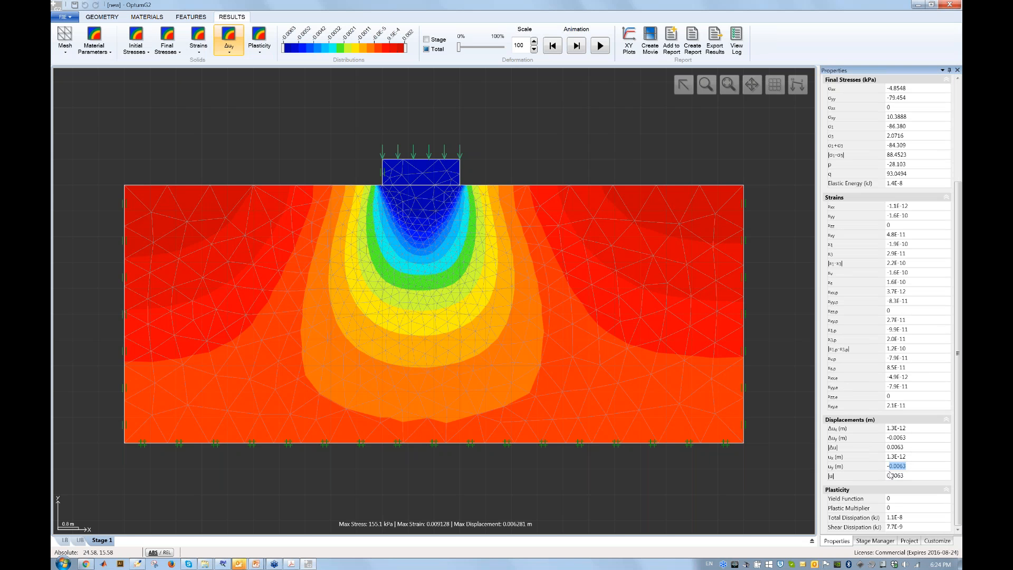
pyautogui.click(908, 467)
pyautogui.click(101, 19)
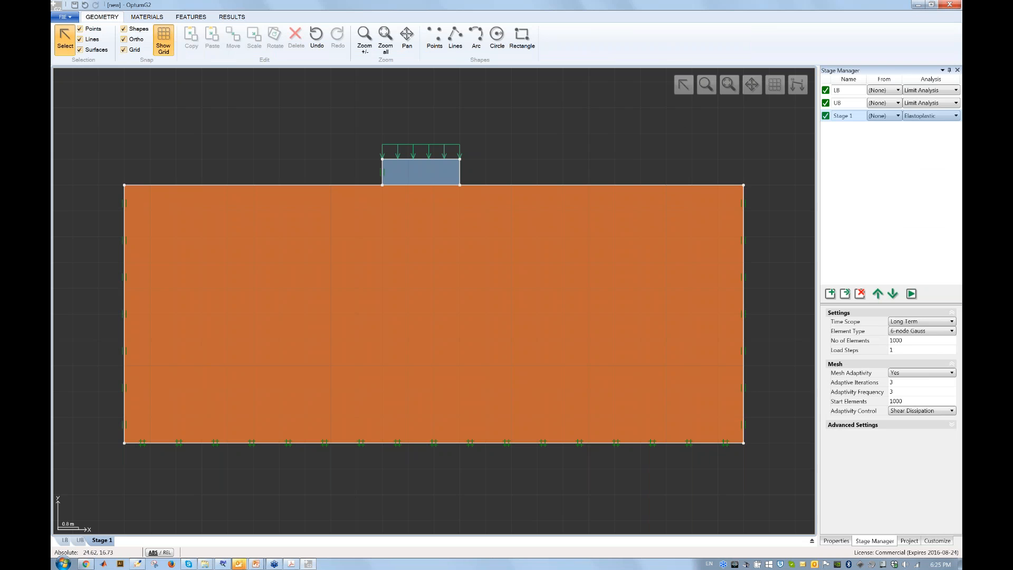
# Copy UB as Stage 2 below Stage 1, set to Multiplier Elastoplastic.
pyautogui.click(841, 103)
pyautogui.click(846, 294)
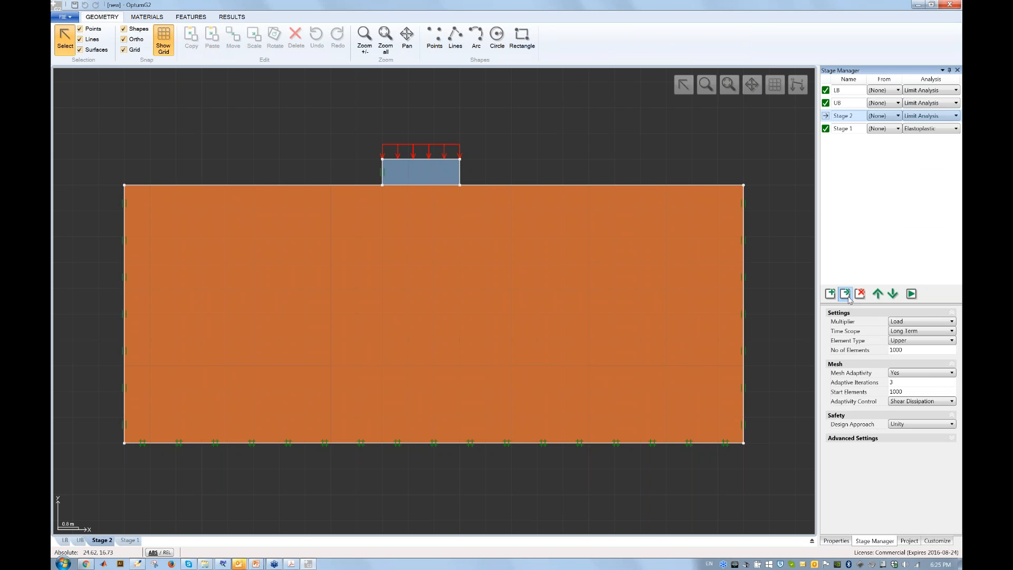
pyautogui.click(892, 294)
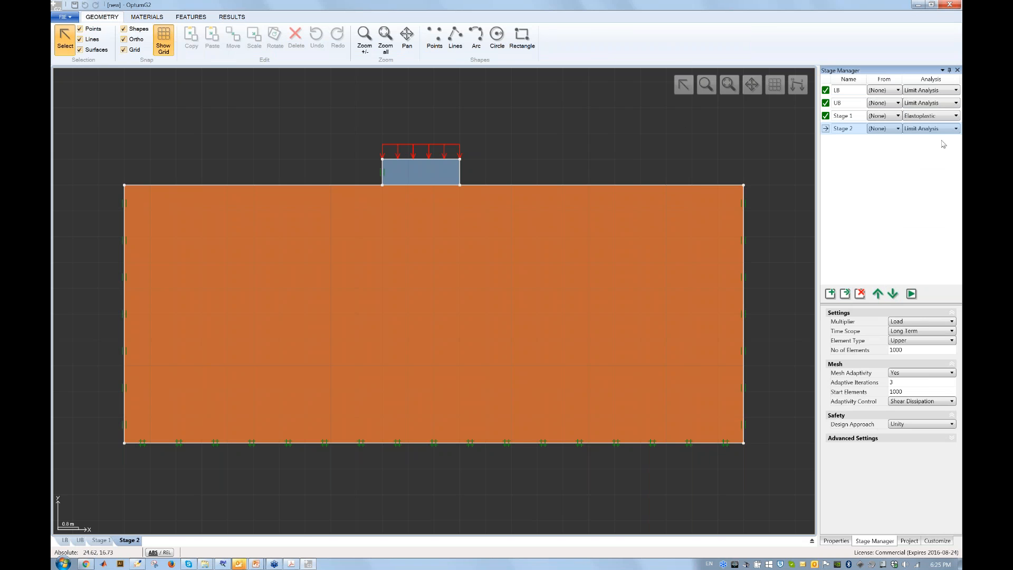
pyautogui.click(943, 133)
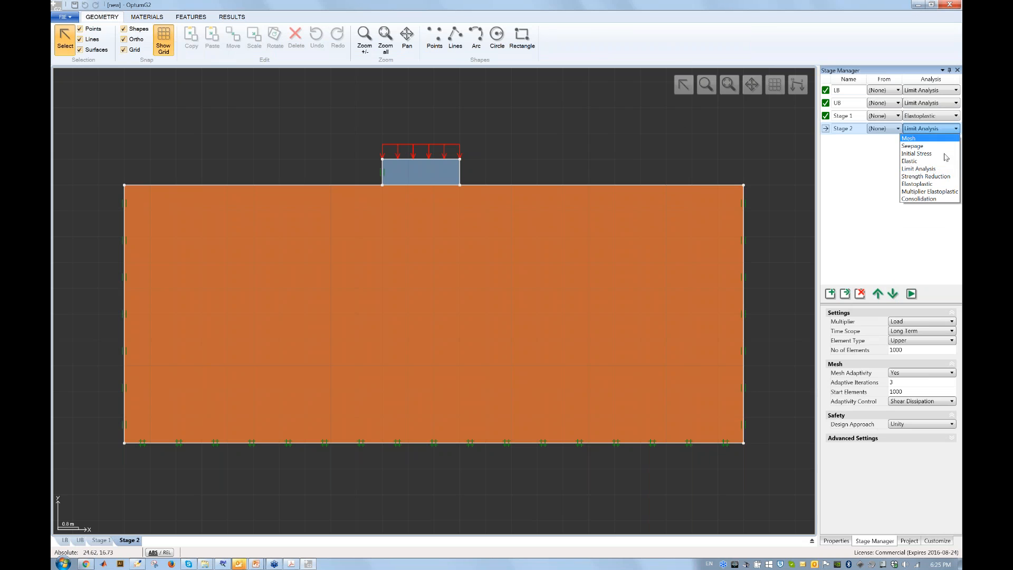
pyautogui.click(944, 192)
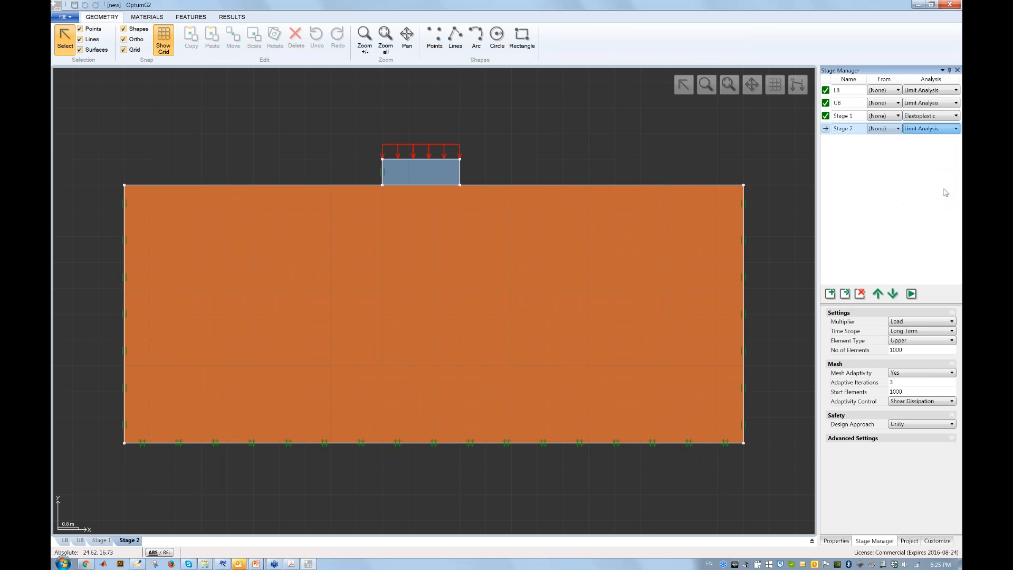
# Run Stage 2 and follow its load-multiplier curve up to 185.9.
pyautogui.click(912, 294)
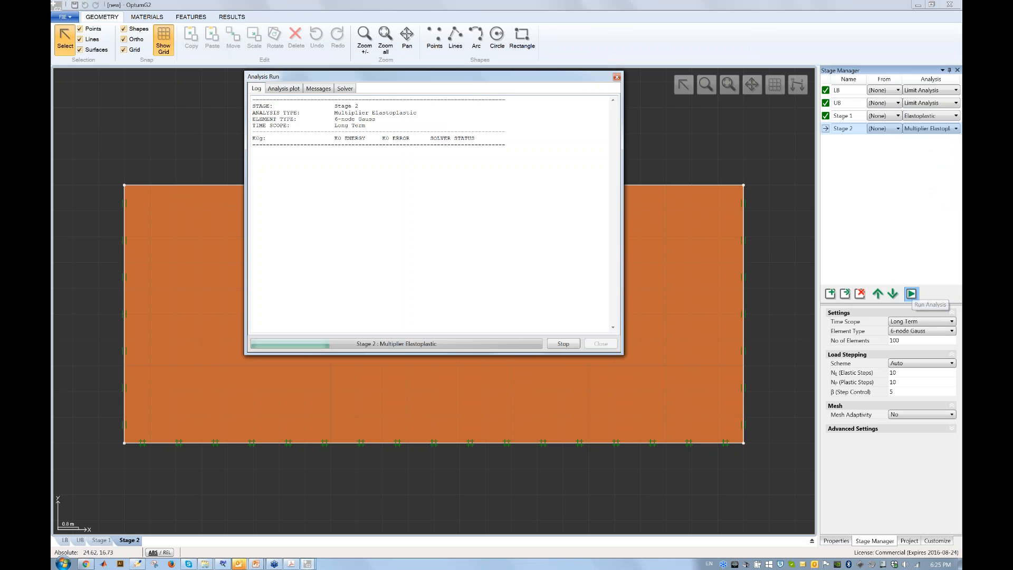
pyautogui.click(284, 90)
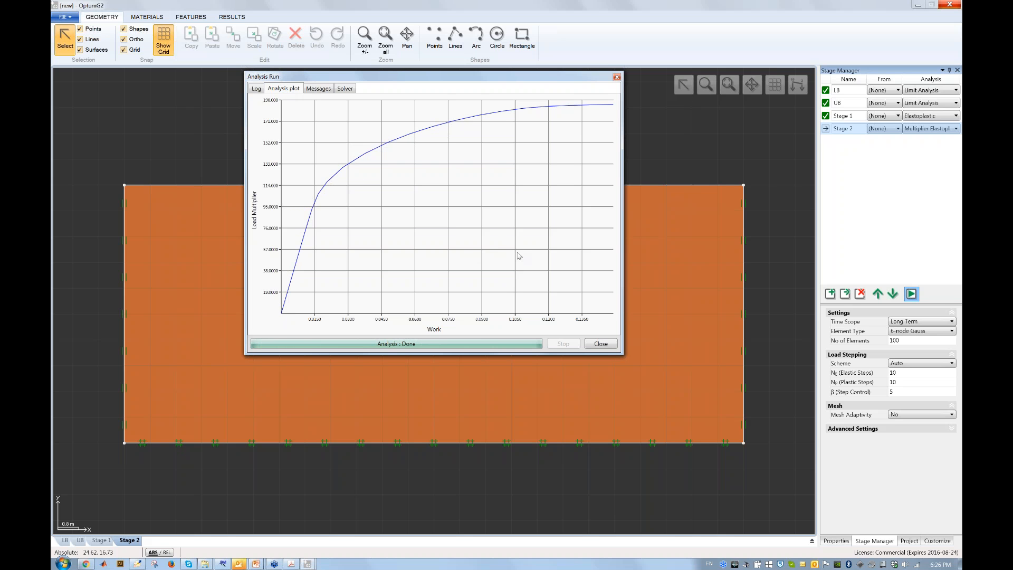
pyautogui.click(601, 344)
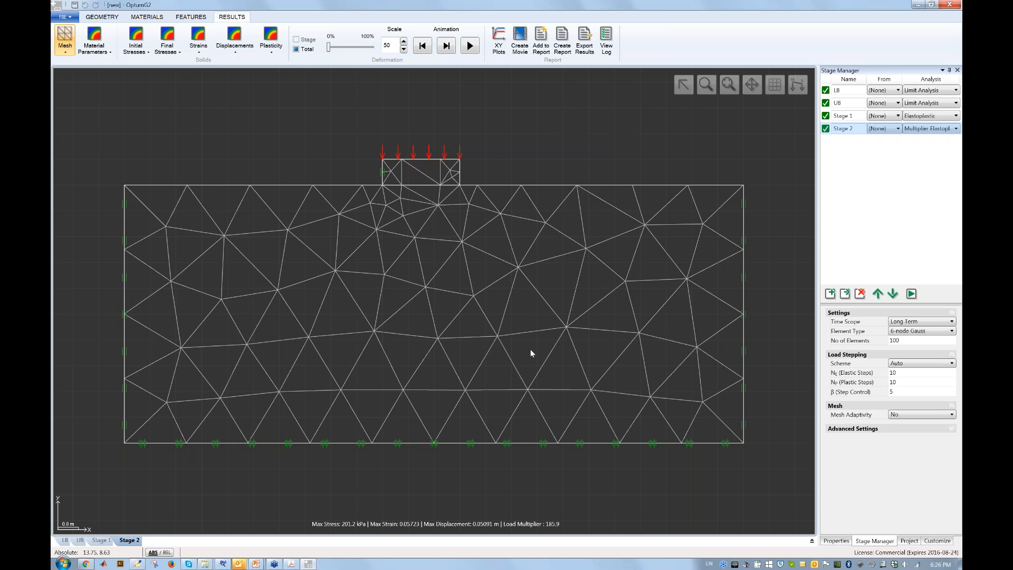
# Review the Strip footing on clay and conclusions slides in PowerPoint, then return to OptumG2.
pyautogui.hotkey('alt', 'Tab')
pyautogui.hotkey('alt', 'Tab')
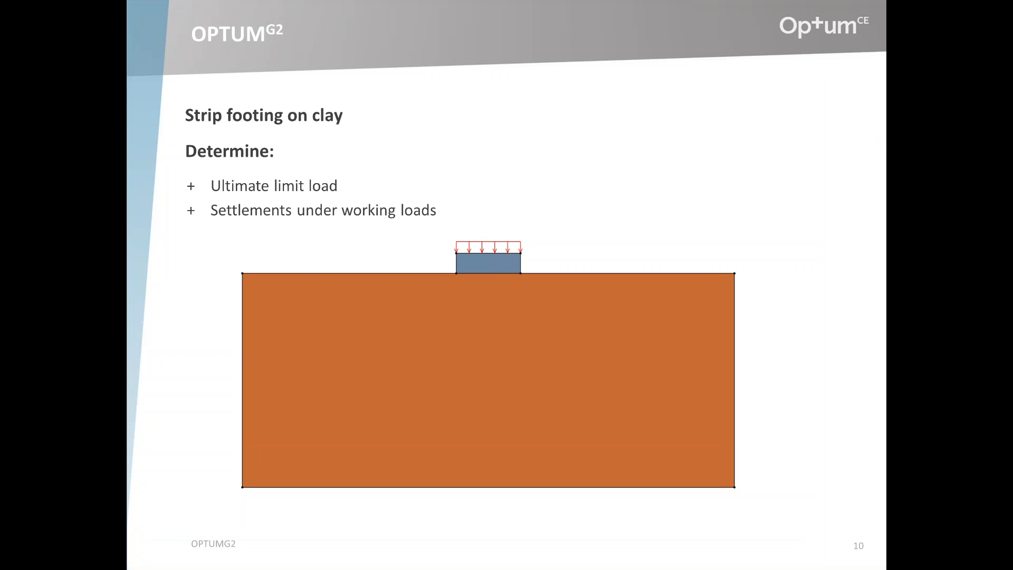
pyautogui.hotkey('alt', 'Tab')
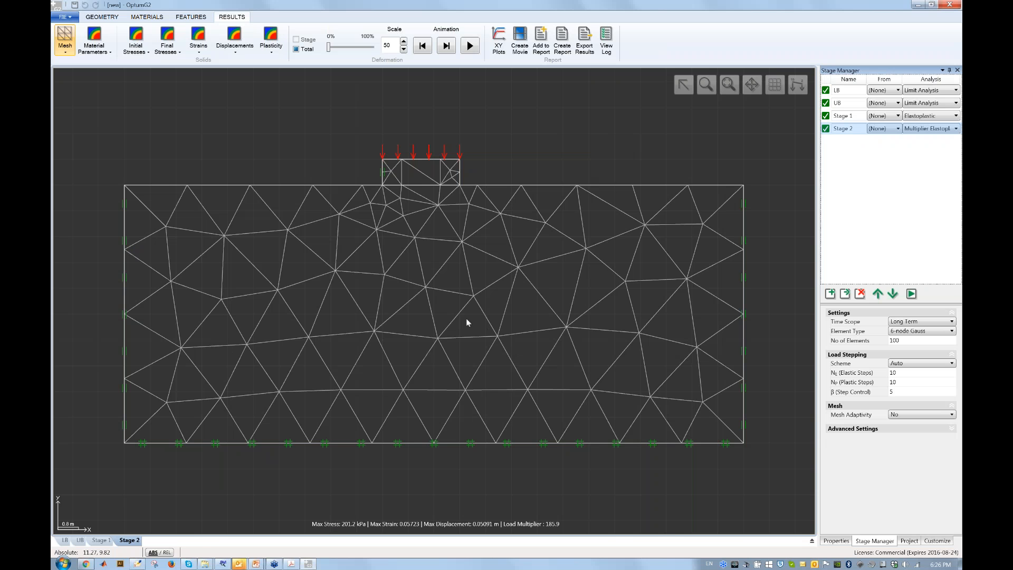
pyautogui.hotkey('alt', 'Tab')
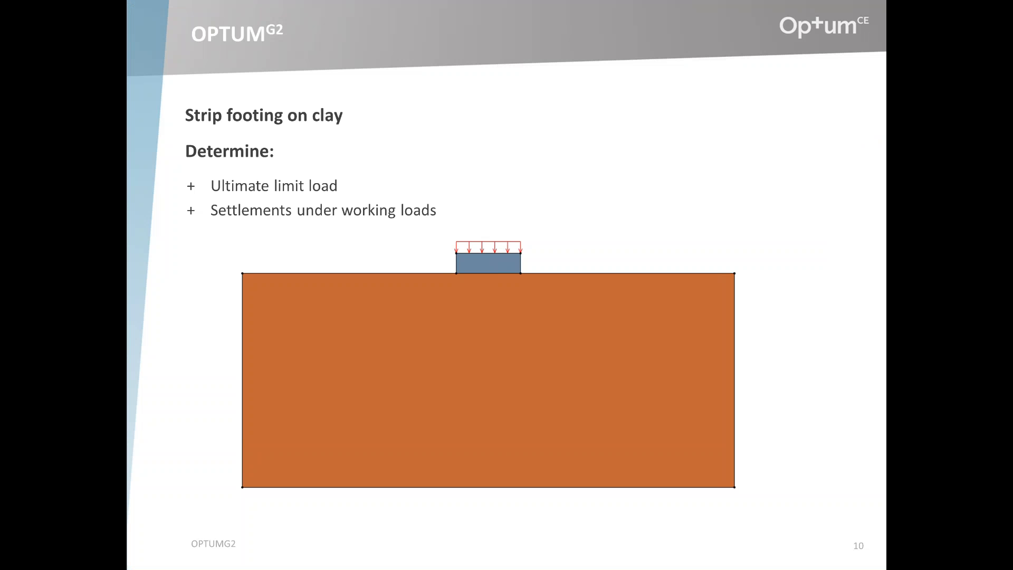
pyautogui.press('Right')
pyautogui.press('Left')
pyautogui.hotkey('alt', 'Tab')
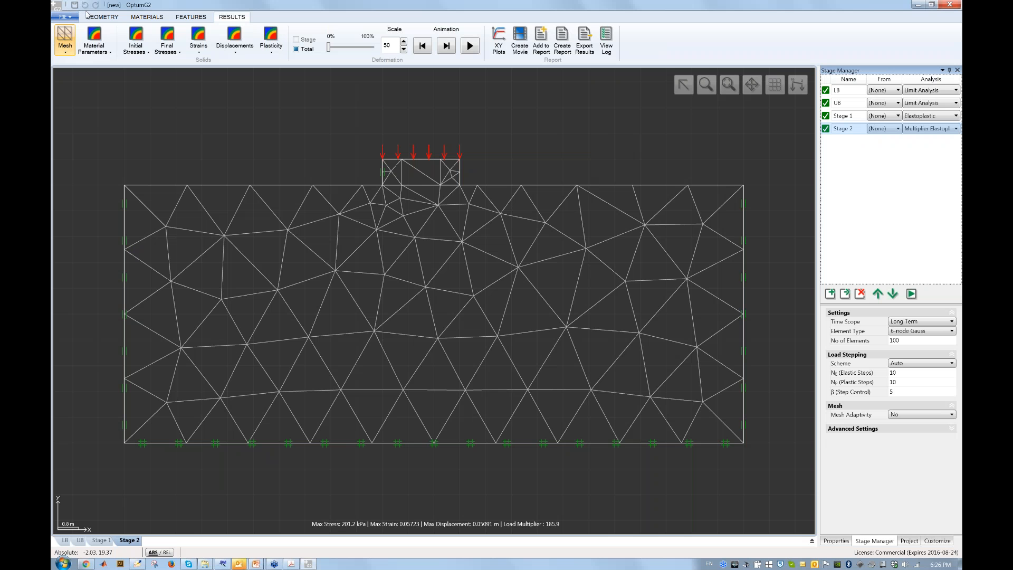
# Start a new project, discarding the current one without saving.
pyautogui.click(102, 18)
pyautogui.click(64, 17)
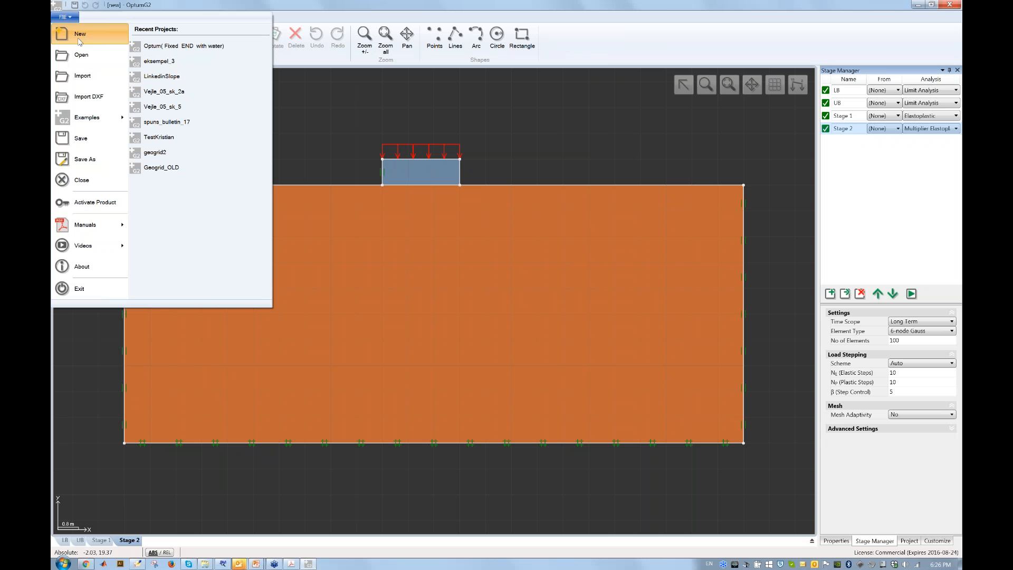
pyautogui.click(79, 35)
pyautogui.click(547, 306)
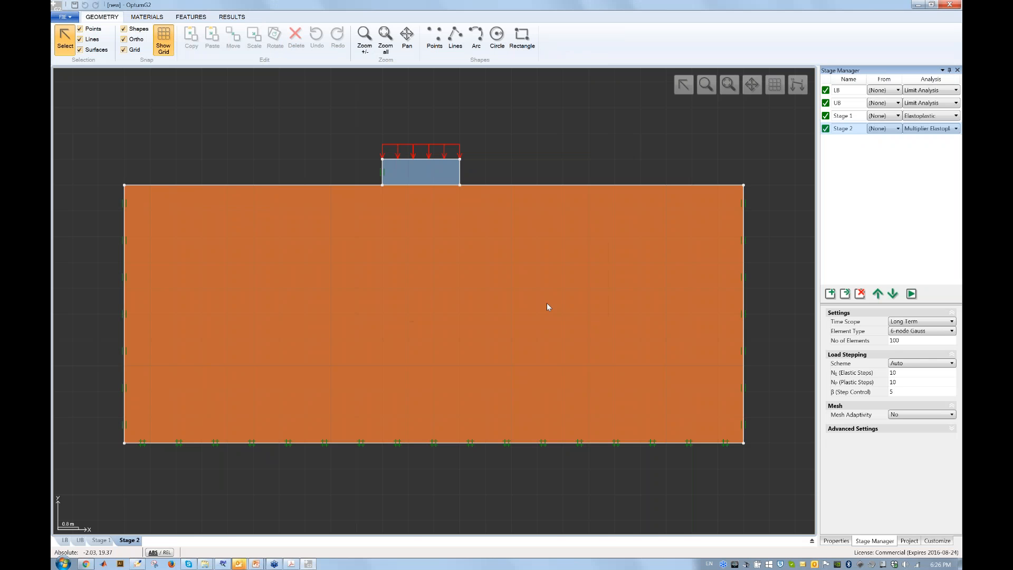
# Draw the closed slope outline: crest, inclined face, toe bench, right side, base, left side.
pyautogui.click(448, 42)
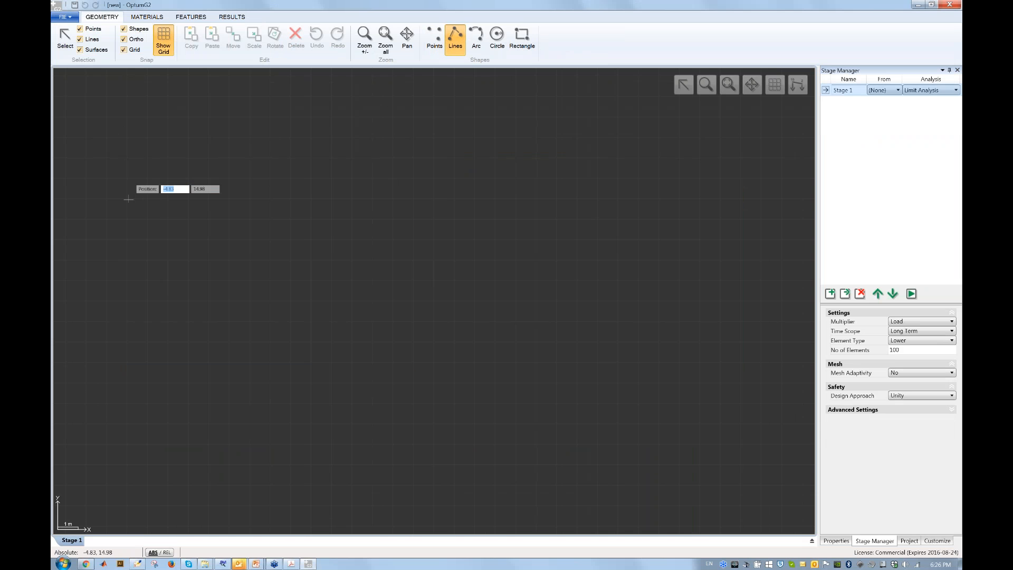
pyautogui.click(127, 179)
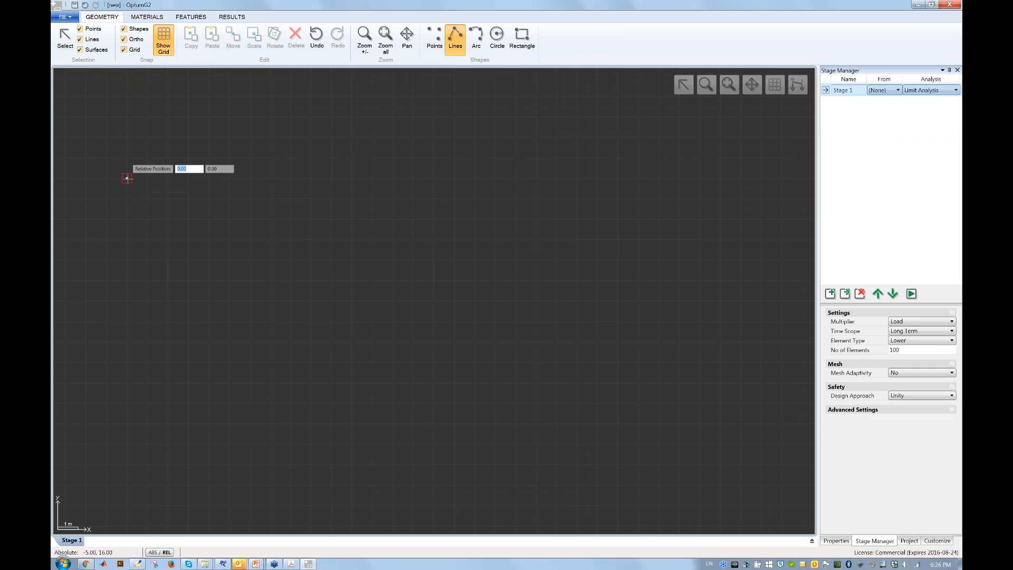
pyautogui.click(515, 178)
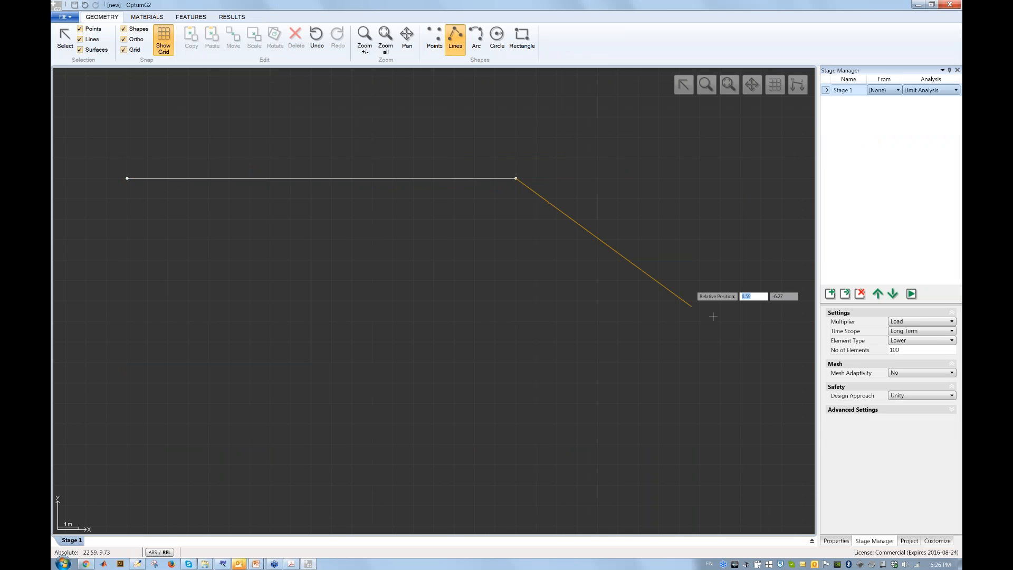
pyautogui.click(741, 322)
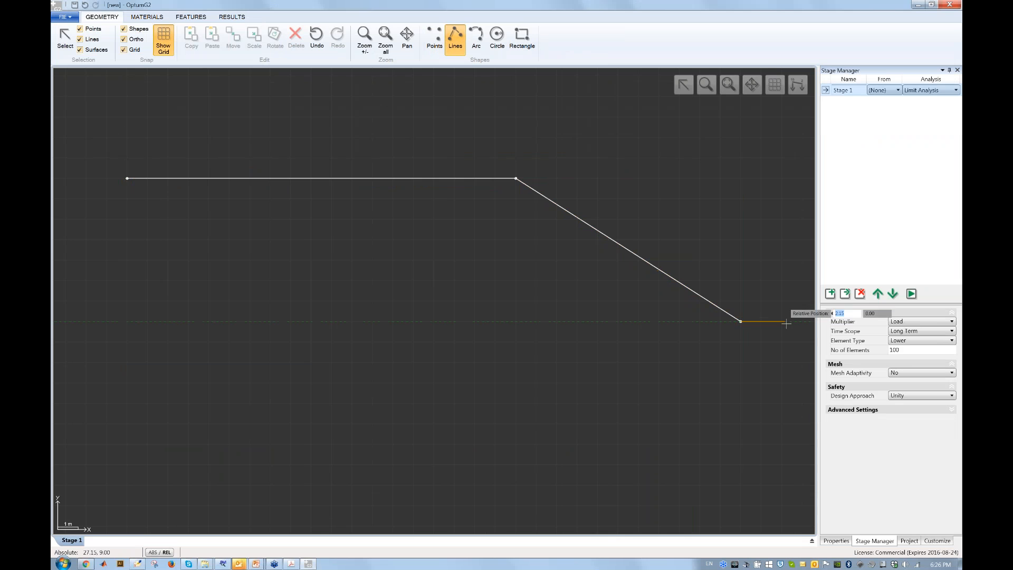
pyautogui.scroll(-1, 735, 335)
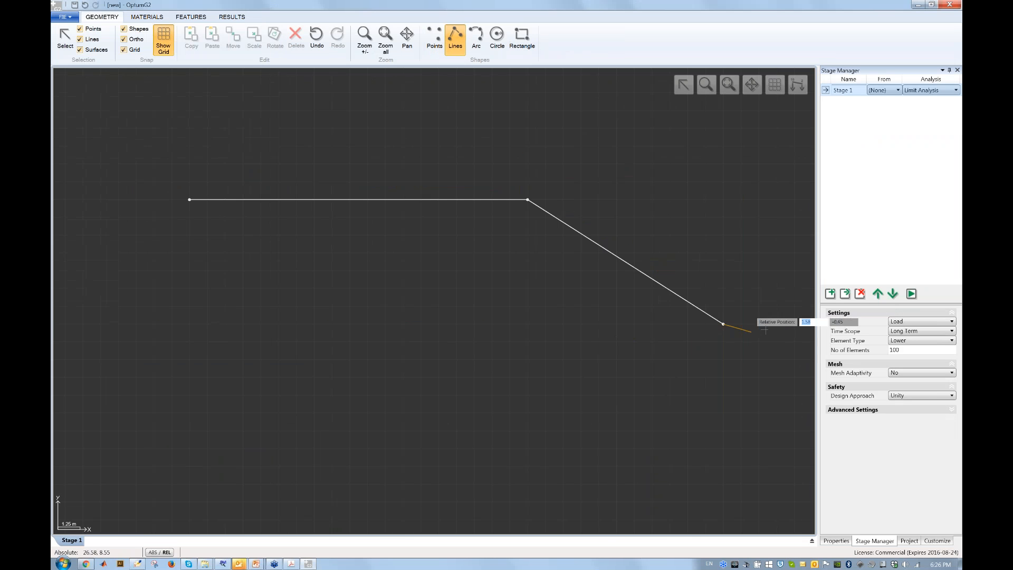
pyautogui.click(795, 324)
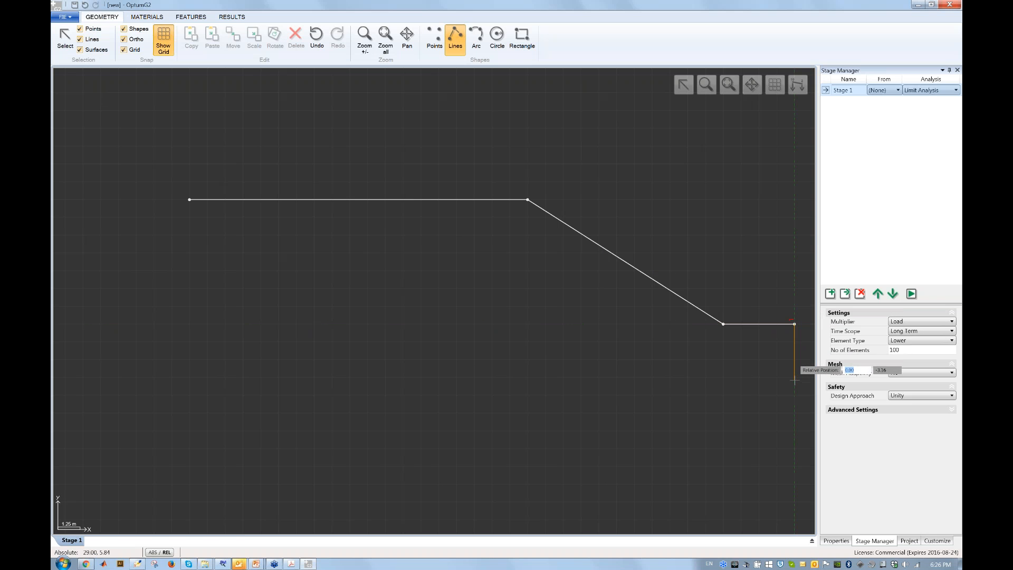
pyautogui.click(794, 377)
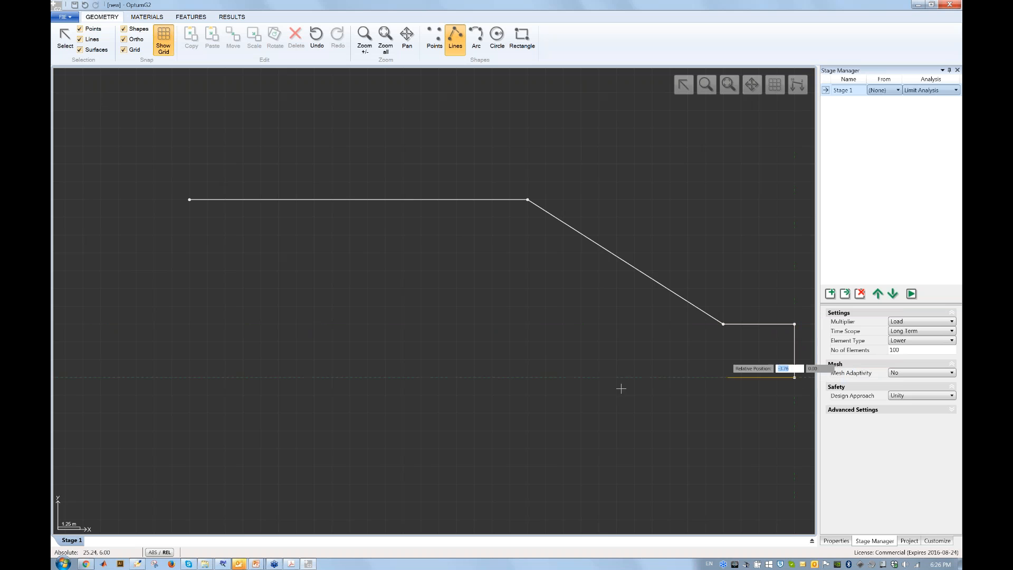
pyautogui.click(189, 378)
pyautogui.click(189, 200)
pyautogui.press('Escape')
pyautogui.click(729, 85)
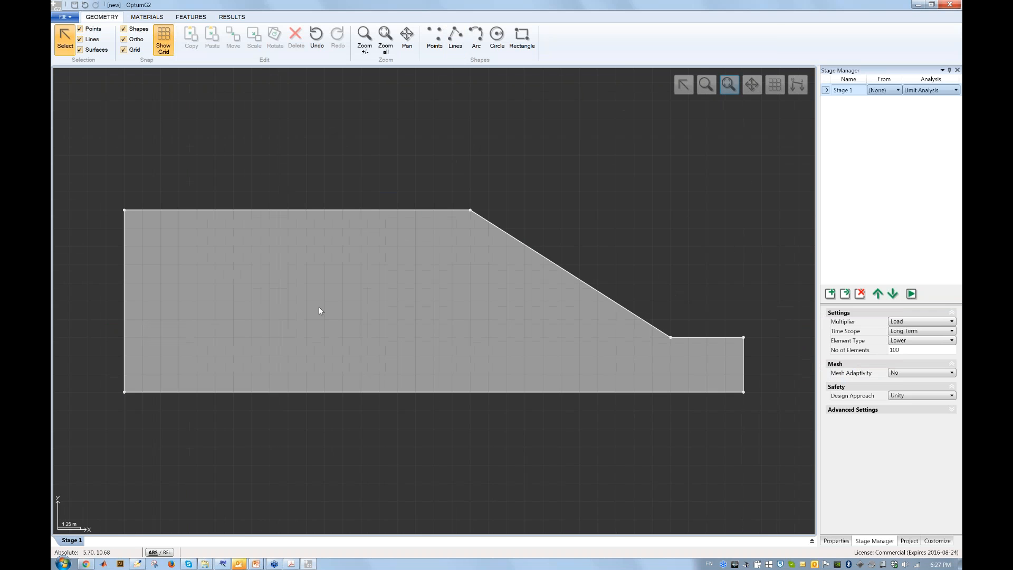
pyautogui.click(319, 307)
# Assign the Firm Clay-MC material to the slope body.
pyautogui.click(153, 19)
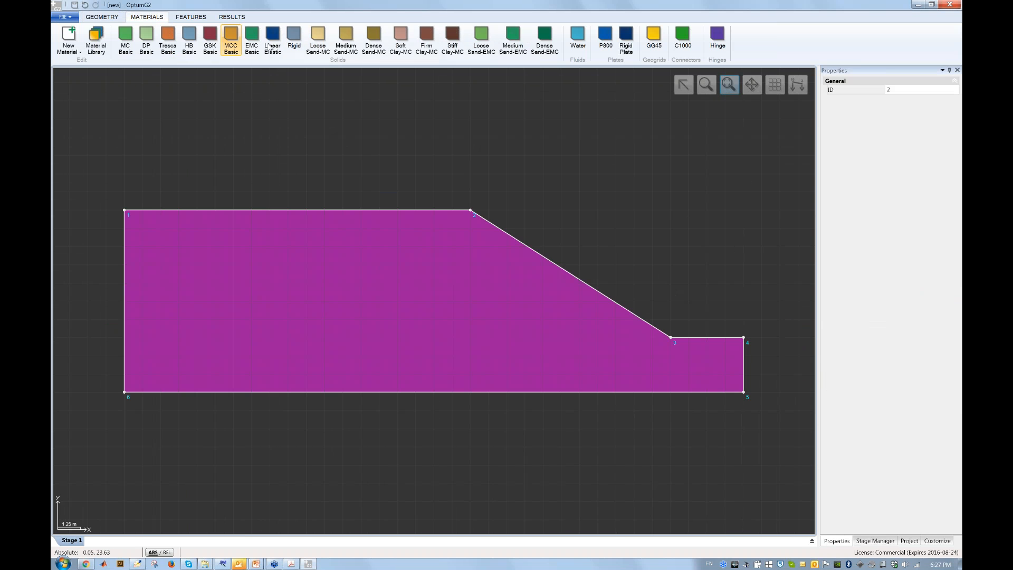
pyautogui.click(427, 42)
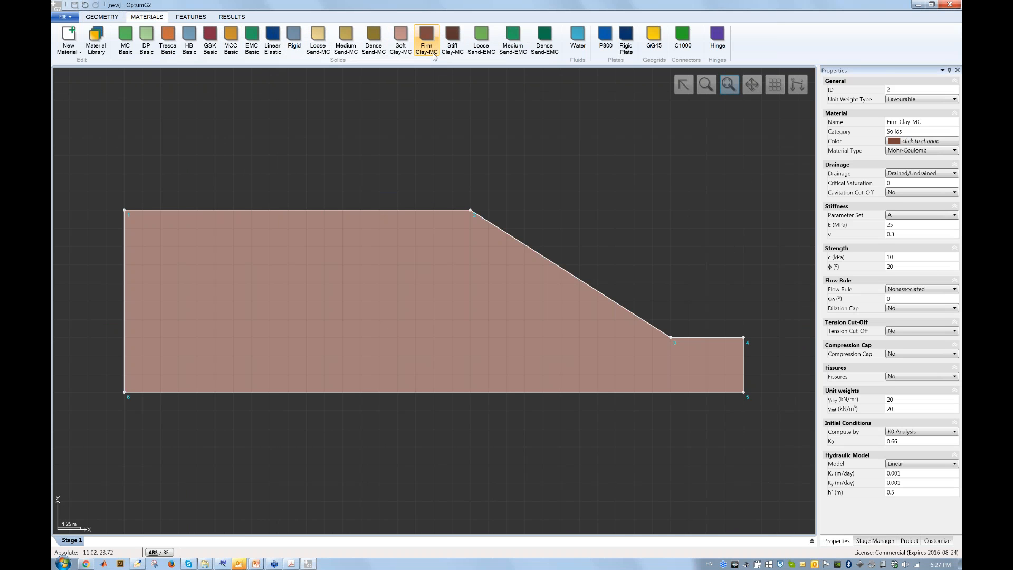
pyautogui.click(501, 154)
# Review Firm Clay-MC's cohesion of 10 kPa, friction angle of 20°, and saturated and dry unit weights.
pyautogui.click(426, 40)
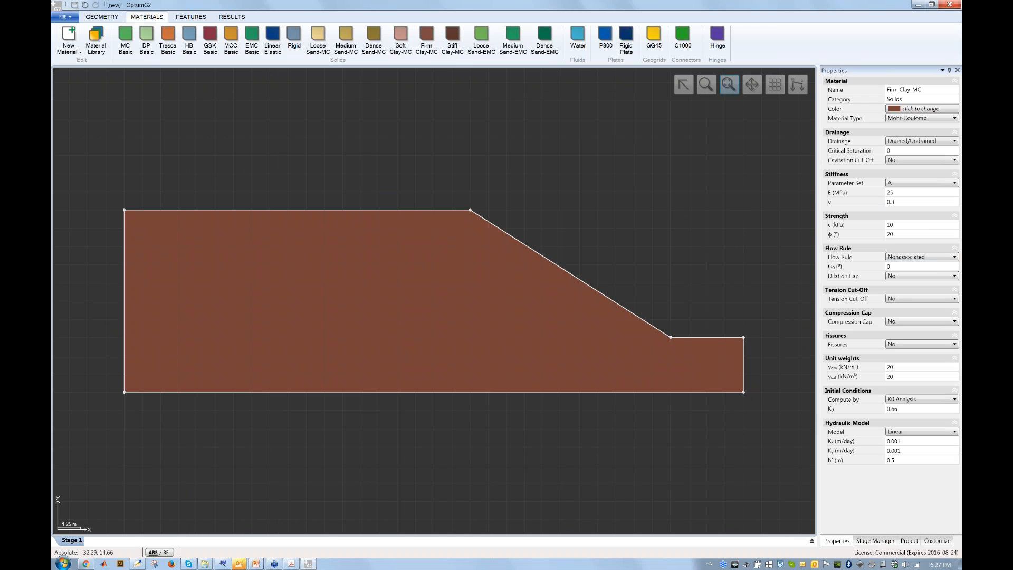
pyautogui.click(914, 224)
pyautogui.press('Tab')
pyautogui.hotkey('shift', 'Tab')
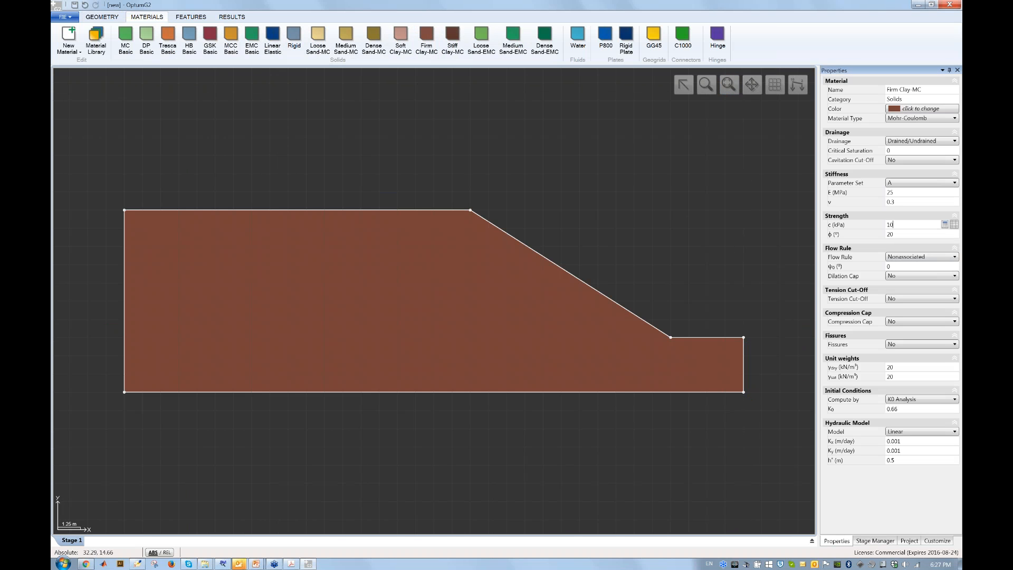
pyautogui.press('Tab')
pyautogui.click(912, 378)
pyautogui.click(900, 224)
pyautogui.click(899, 370)
pyautogui.click(199, 17)
# Apply standard fixities and make Stage 1 a Strength Reduction analysis with mesh adaptivity.
pyautogui.click(236, 36)
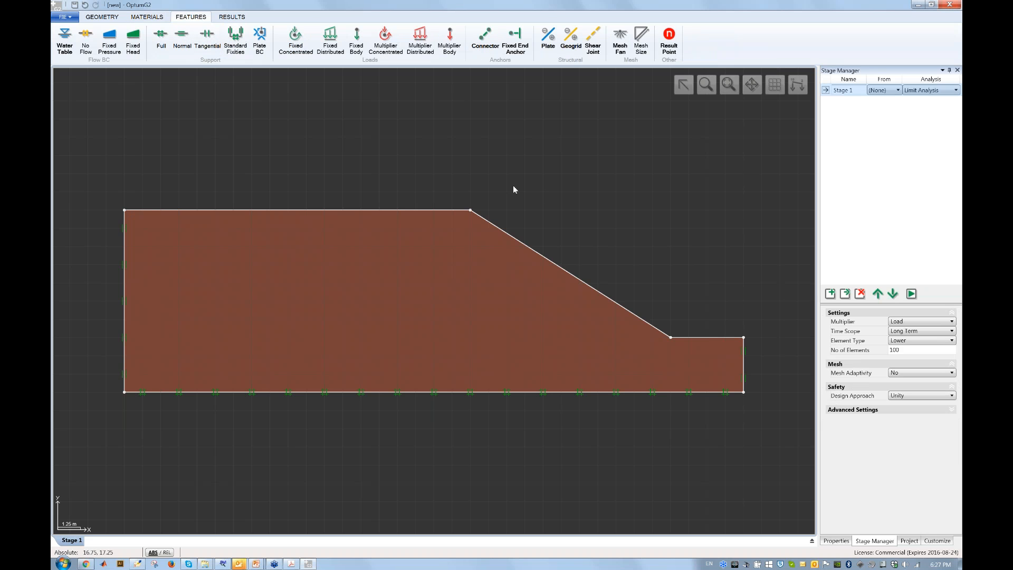
pyautogui.click(945, 91)
pyautogui.click(943, 139)
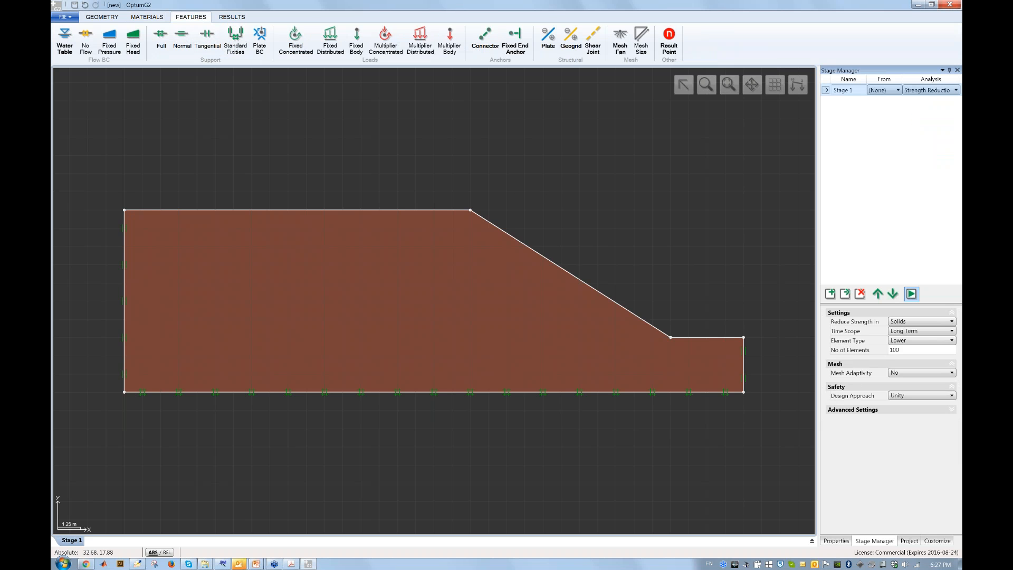
pyautogui.click(922, 372)
pyautogui.click(919, 391)
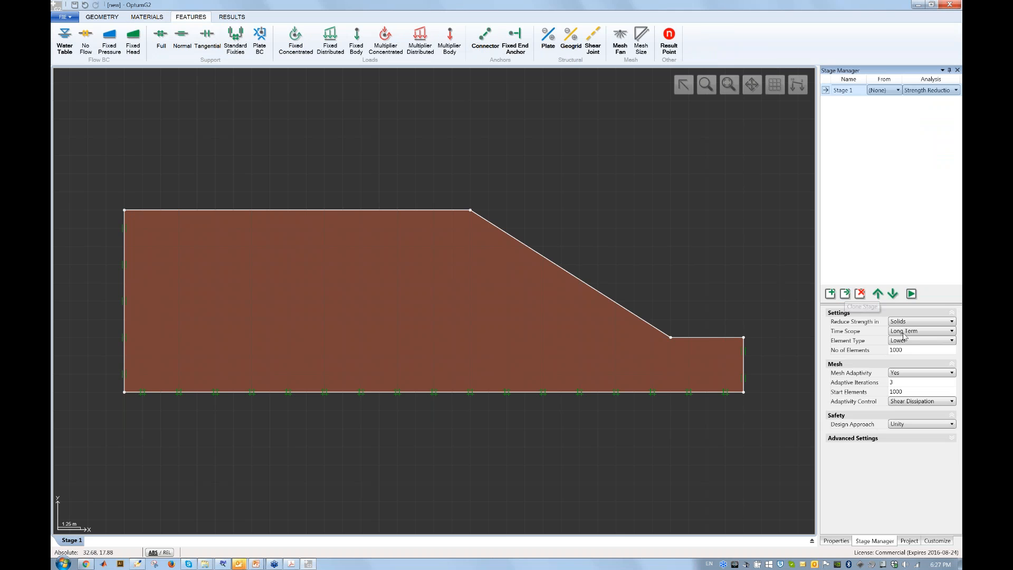
# Clone Stage 1 into Stage 2 using Upper elements.
pyautogui.click(845, 294)
pyautogui.click(926, 345)
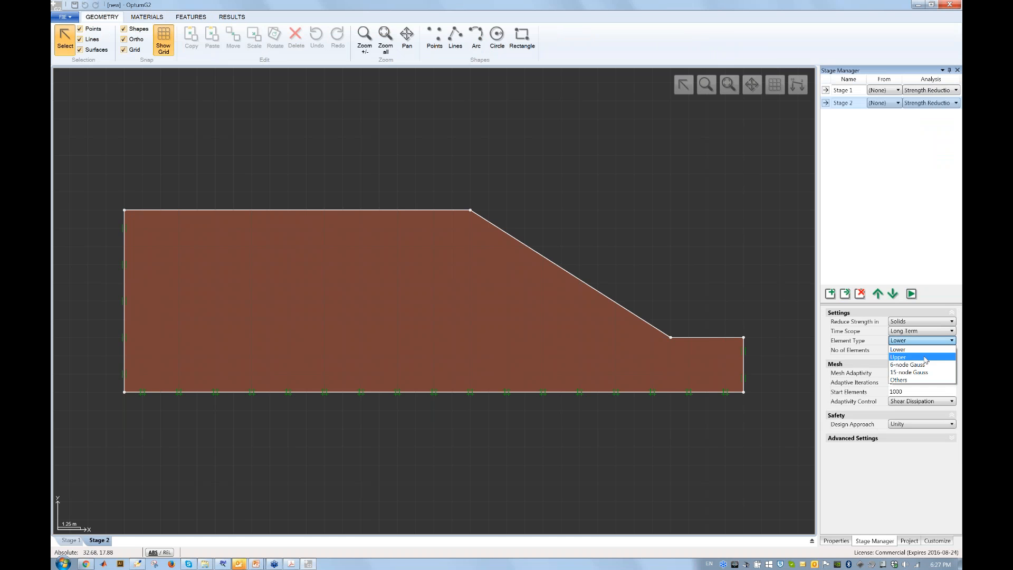
pyautogui.click(925, 360)
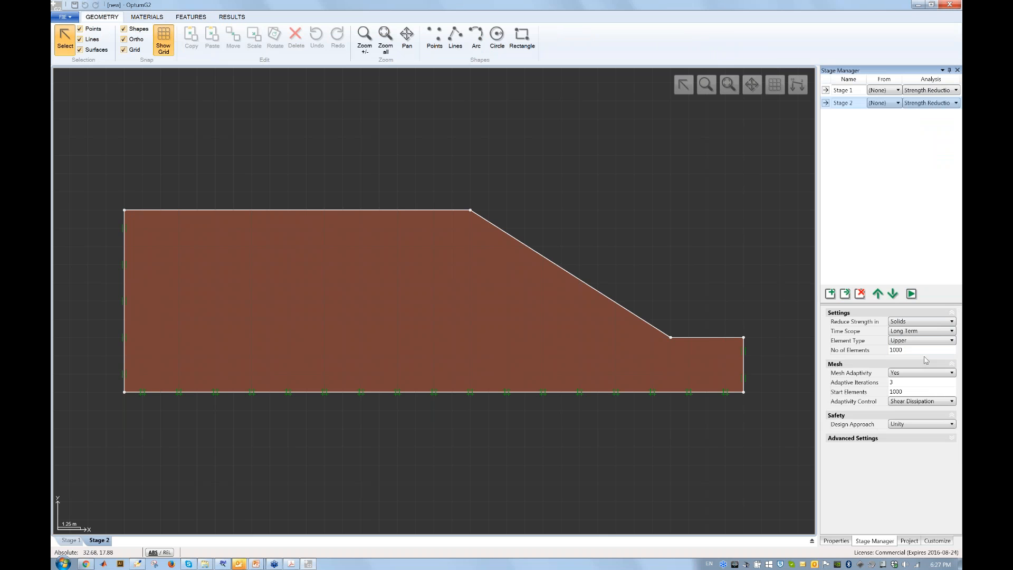
# Run both stages, read Stage 2's best strength reduction factor of 1.371, and view the adapted mesh.
pyautogui.click(913, 295)
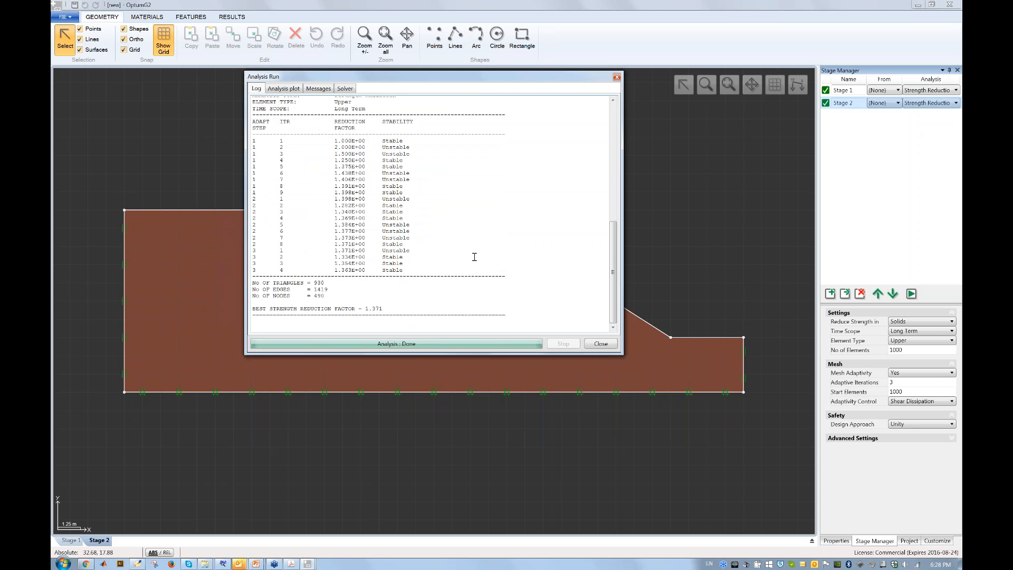
pyautogui.moveTo(622, 354); pyautogui.dragTo(720, 454)
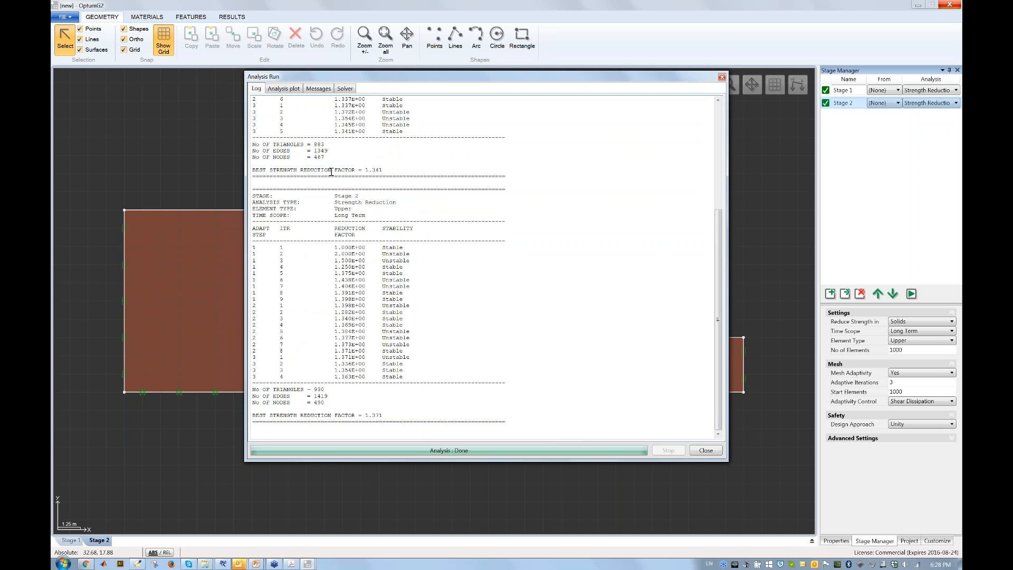
pyautogui.doubleClick(379, 170)
pyautogui.moveTo(365, 416); pyautogui.dragTo(385, 416)
pyautogui.click(412, 399)
pyautogui.click(706, 450)
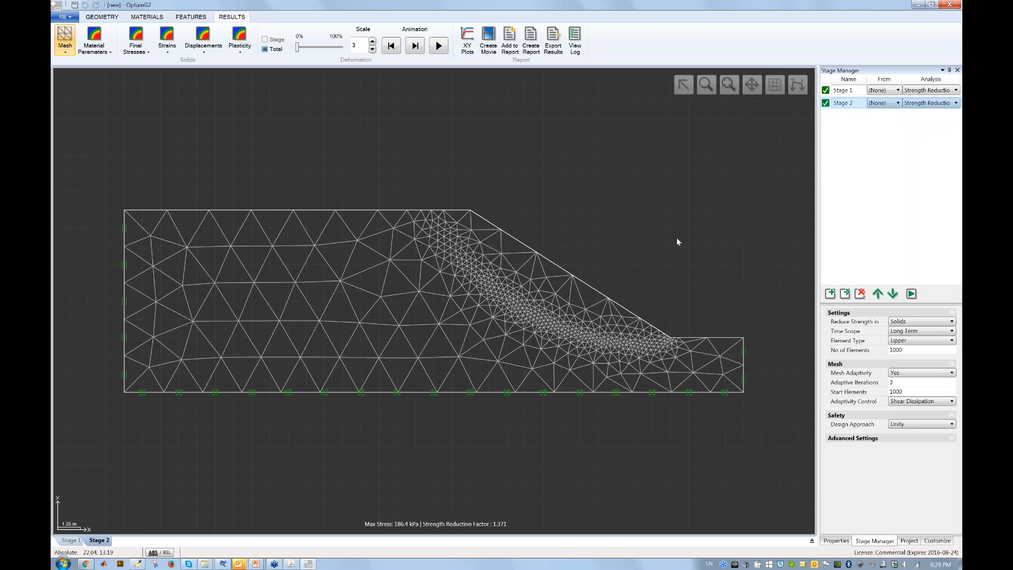
# Show Stage 2's shear dissipation contours, play the deformation animation, then pause and rewind it.
pyautogui.click(239, 42)
pyautogui.click(260, 97)
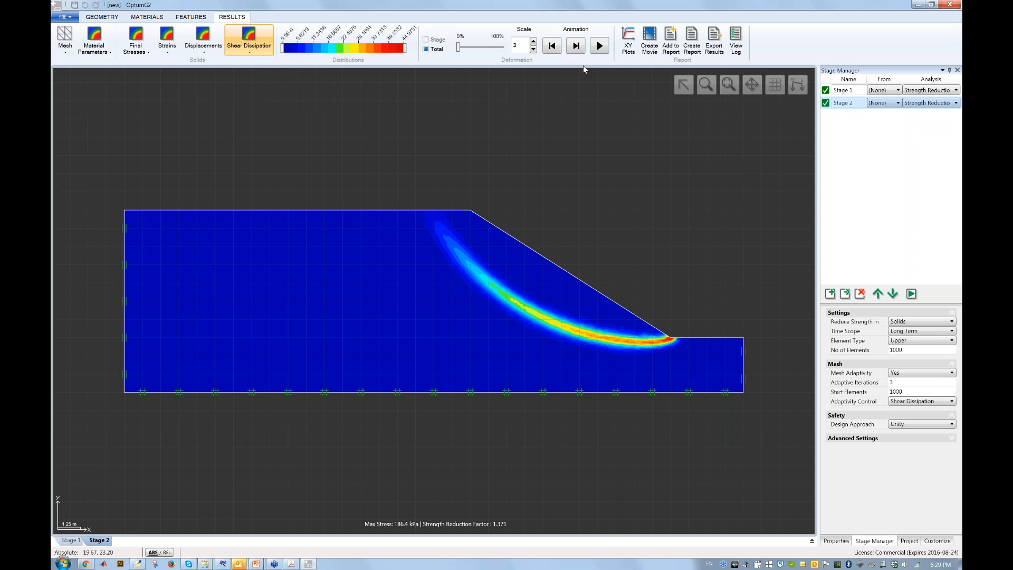
pyautogui.click(598, 47)
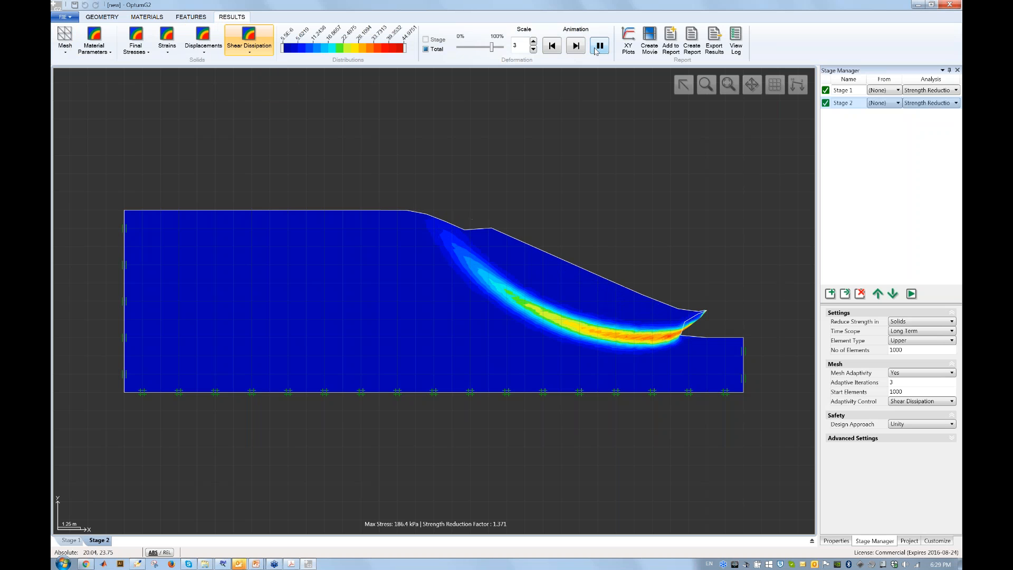
pyautogui.click(599, 47)
pyautogui.click(552, 46)
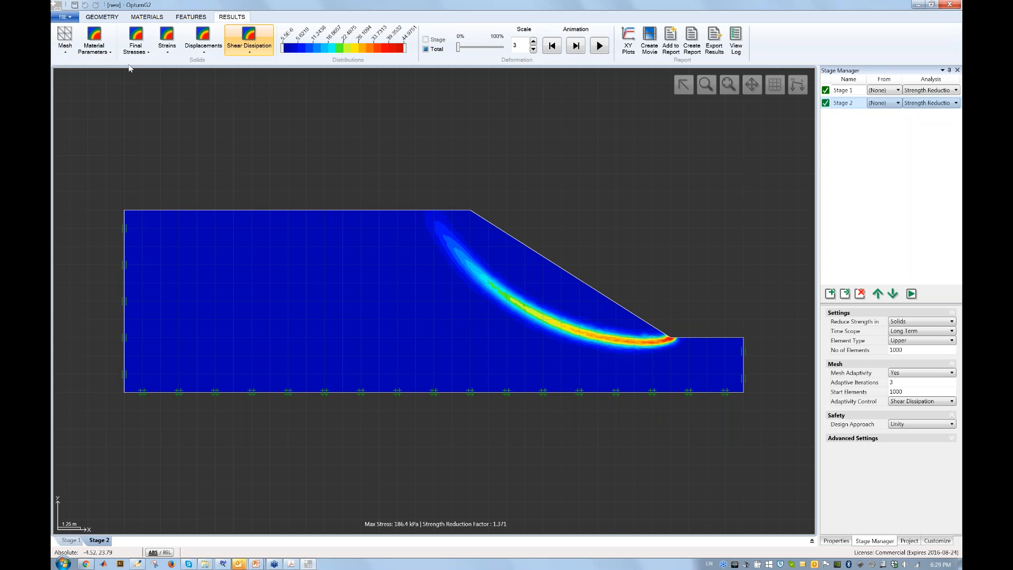
# Open the File menu to begin a new project.
pyautogui.click(64, 17)
pyautogui.click(73, 21)
pyautogui.click(73, 21)
# Start a new project without saving and draw a roughly 20 × 10 m rectangular soil domain.
pyautogui.click(105, 55)
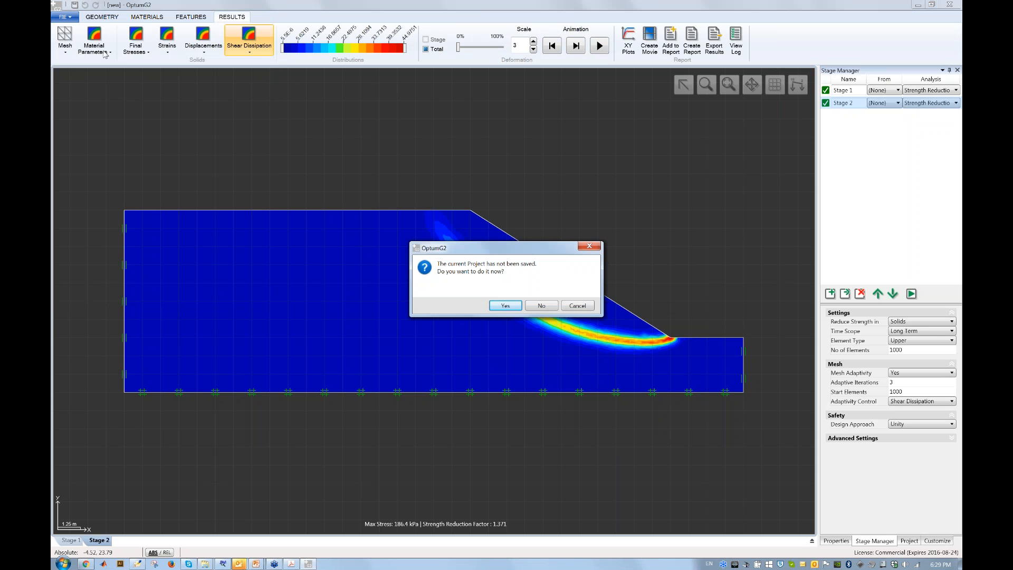
pyautogui.click(543, 306)
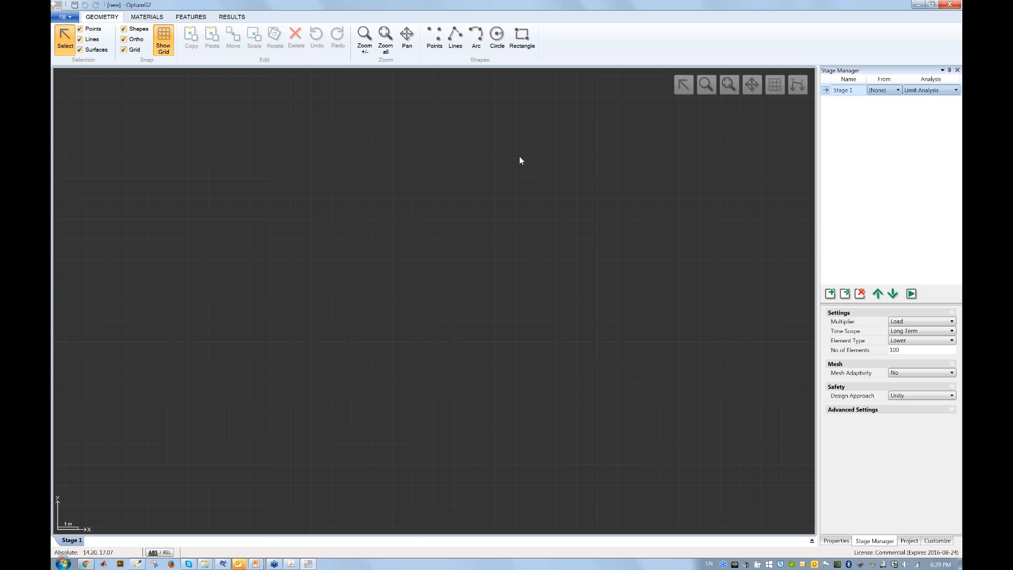
pyautogui.click(521, 38)
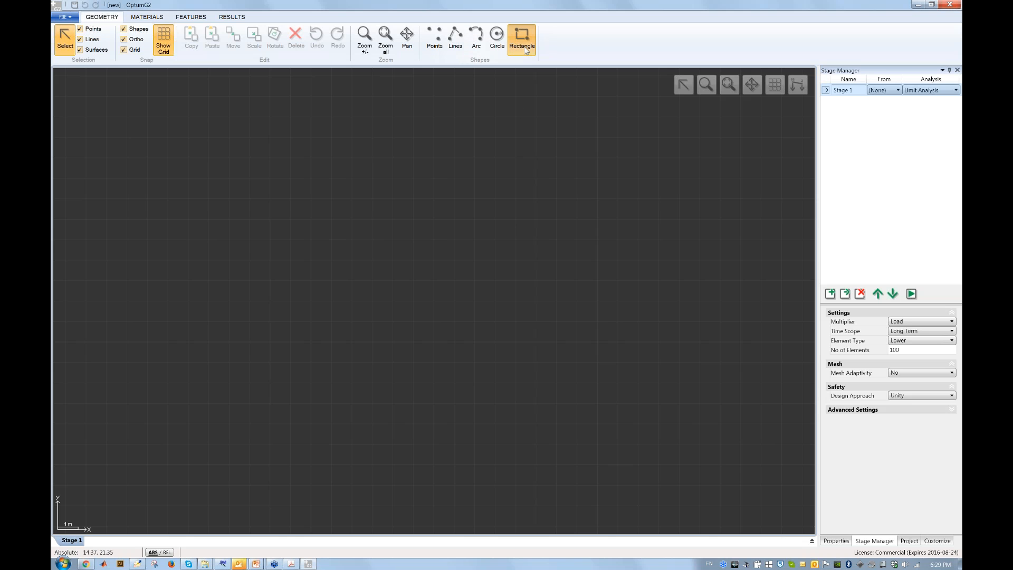
pyautogui.click(148, 158)
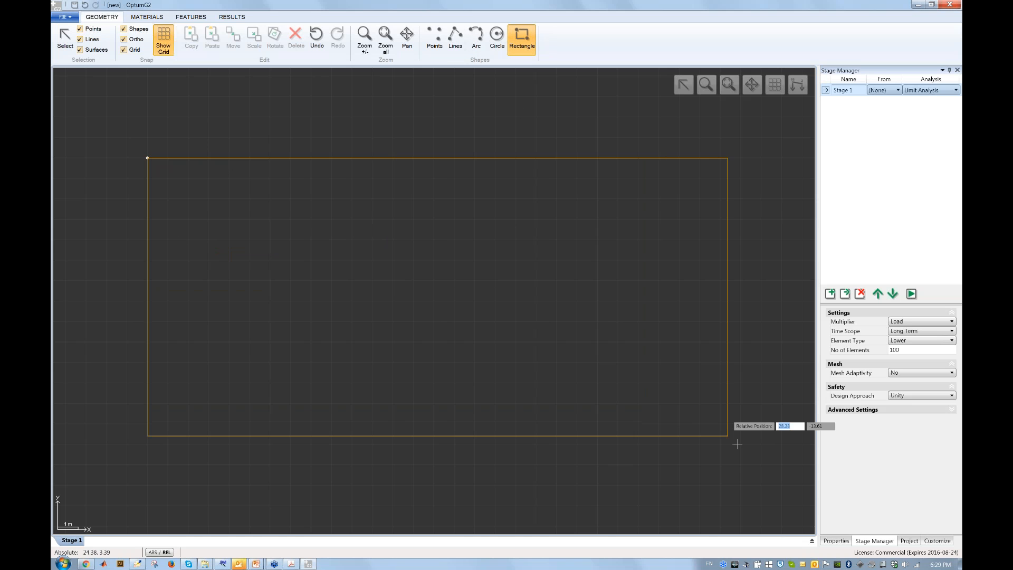
pyautogui.click(761, 485)
pyautogui.press('Escape')
pyautogui.click(464, 326)
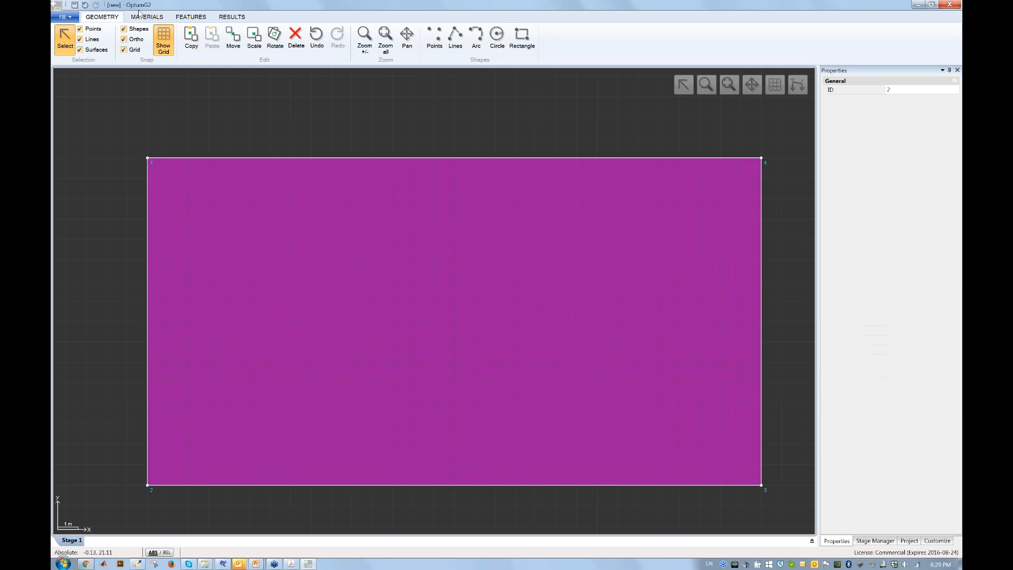
pyautogui.click(150, 18)
# Assign Medium Sand-MC (c = 0 kPa, φ = 35°) to the rectangle and apply standard fixities.
pyautogui.click(346, 36)
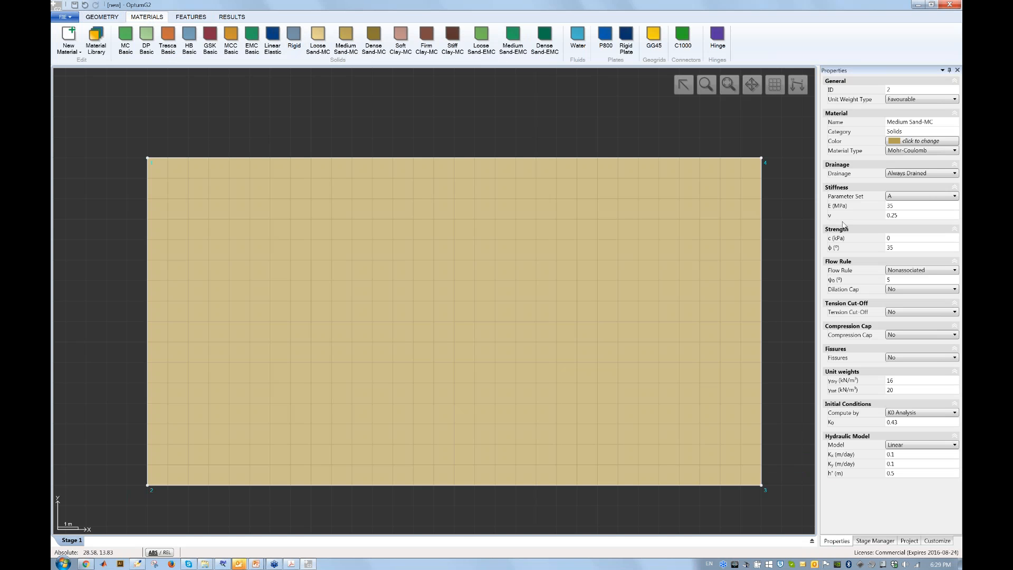
pyautogui.click(898, 237)
pyautogui.click(477, 122)
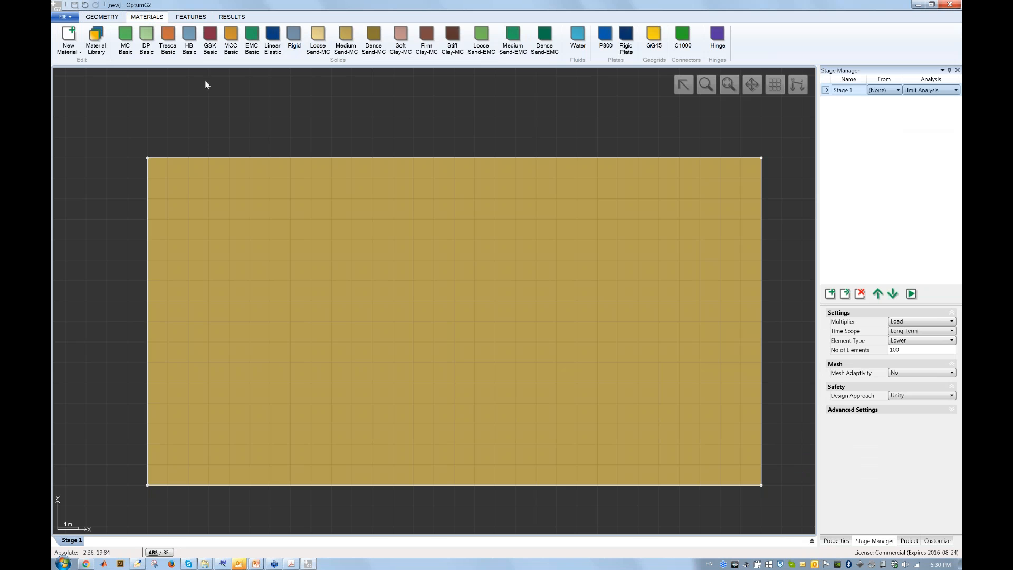
pyautogui.click(190, 16)
pyautogui.click(235, 41)
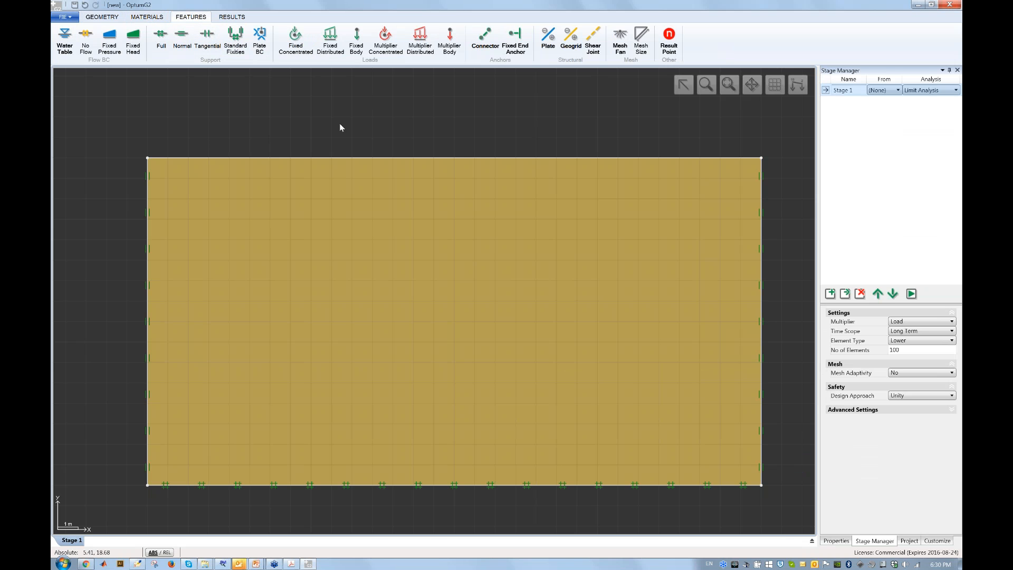
# Draw an inner excavation rectangle in the soil block and delete it.
pyautogui.click(728, 84)
pyautogui.click(102, 17)
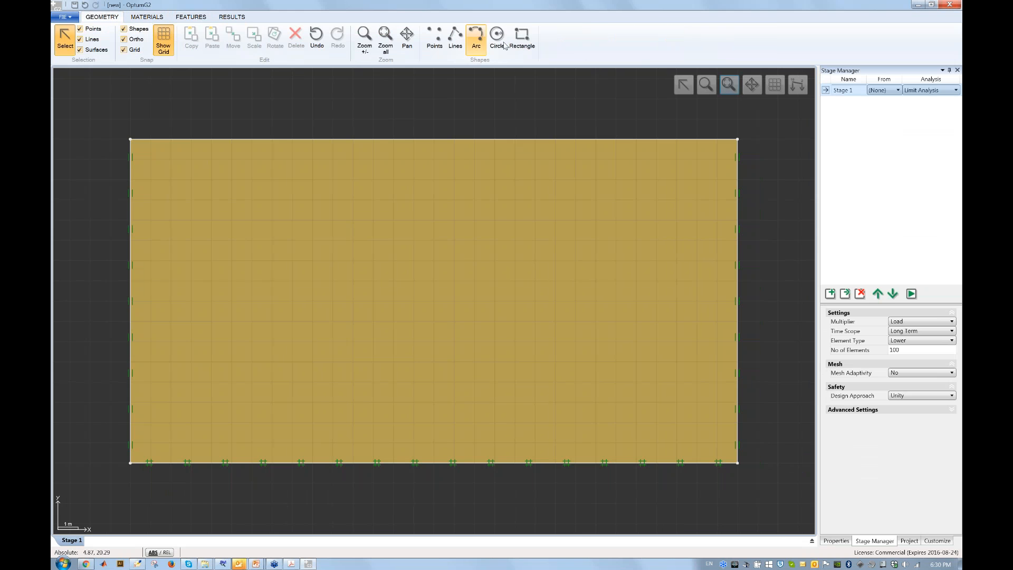
pyautogui.click(522, 38)
pyautogui.click(333, 140)
pyautogui.click(576, 402)
pyautogui.press('Escape')
pyautogui.click(444, 224)
pyautogui.press('Delete')
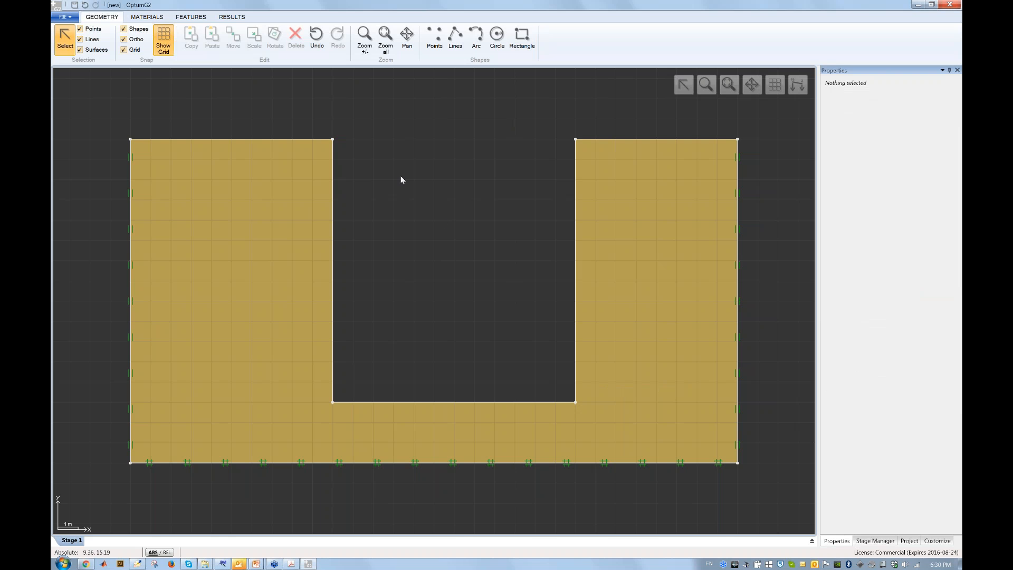
# Undo the cut and the inner rectangle to restore the whole soil block.
pyautogui.click(309, 45)
pyautogui.click(310, 46)
pyautogui.click(191, 17)
pyautogui.click(548, 40)
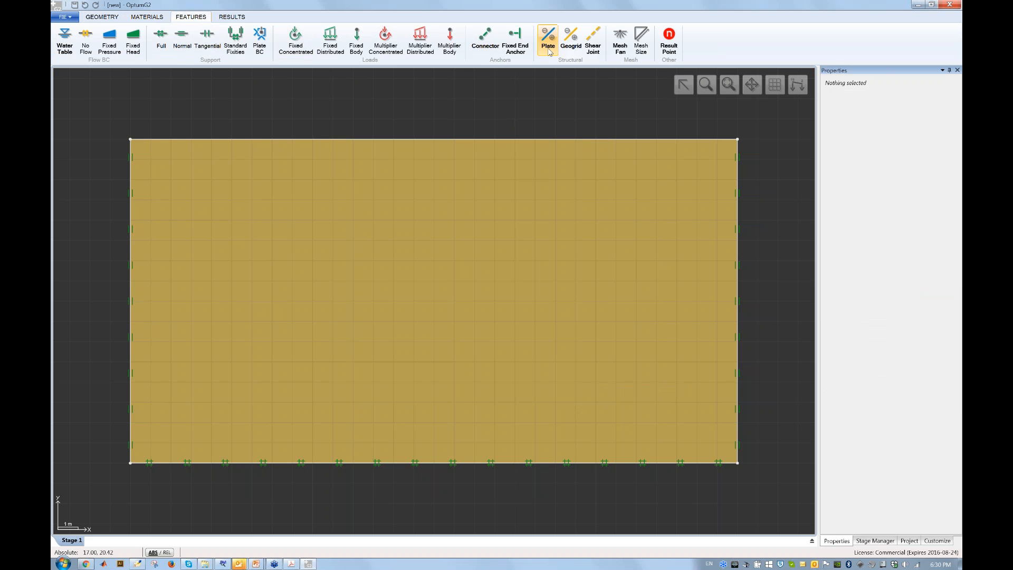
# Place two vertical 14 m plate walls at x = 6 and x = 16, checking the P800 plate material.
pyautogui.click(332, 139)
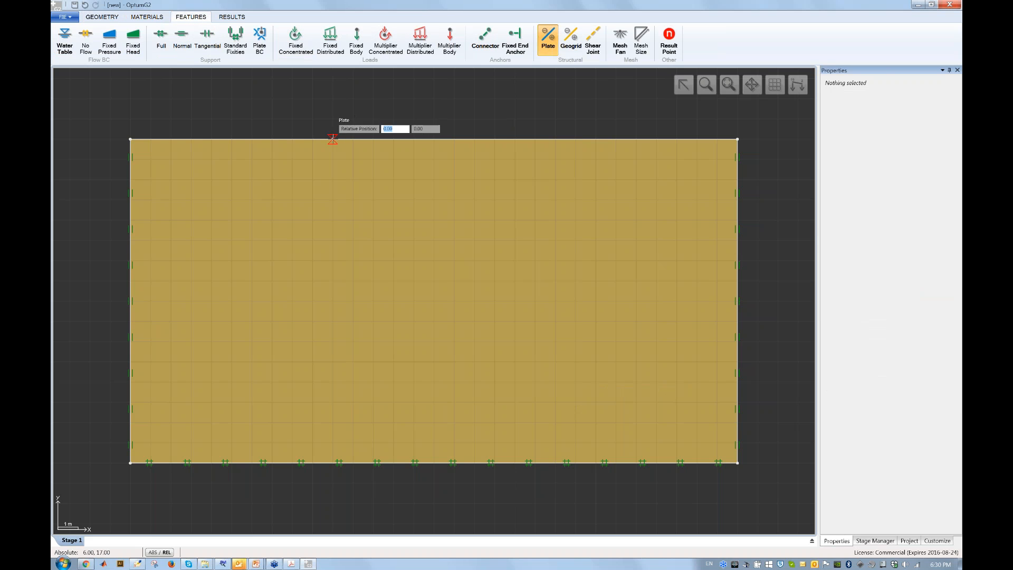
pyautogui.click(332, 422)
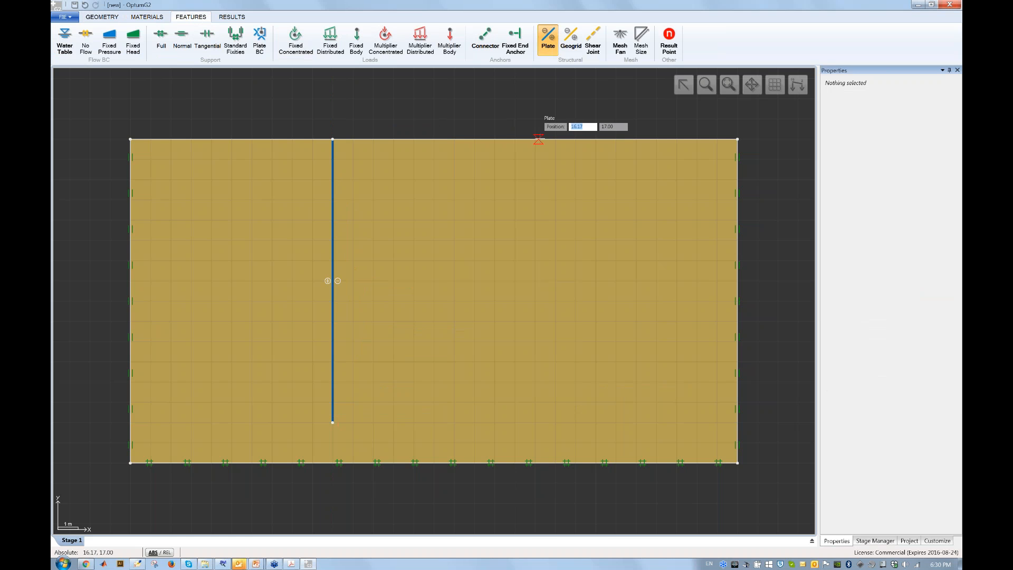
pyautogui.click(535, 139)
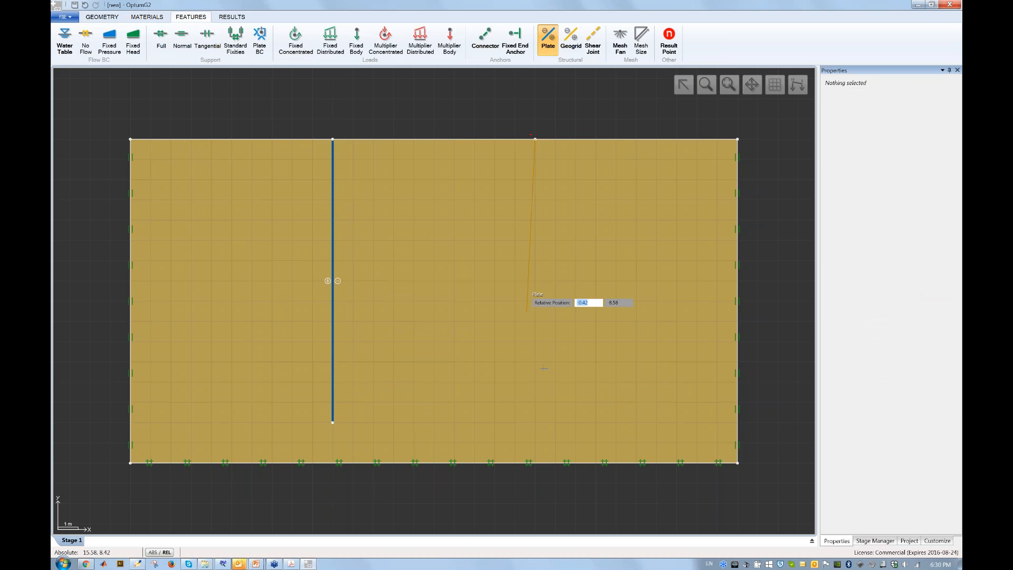
pyautogui.click(534, 422)
pyautogui.press('Escape')
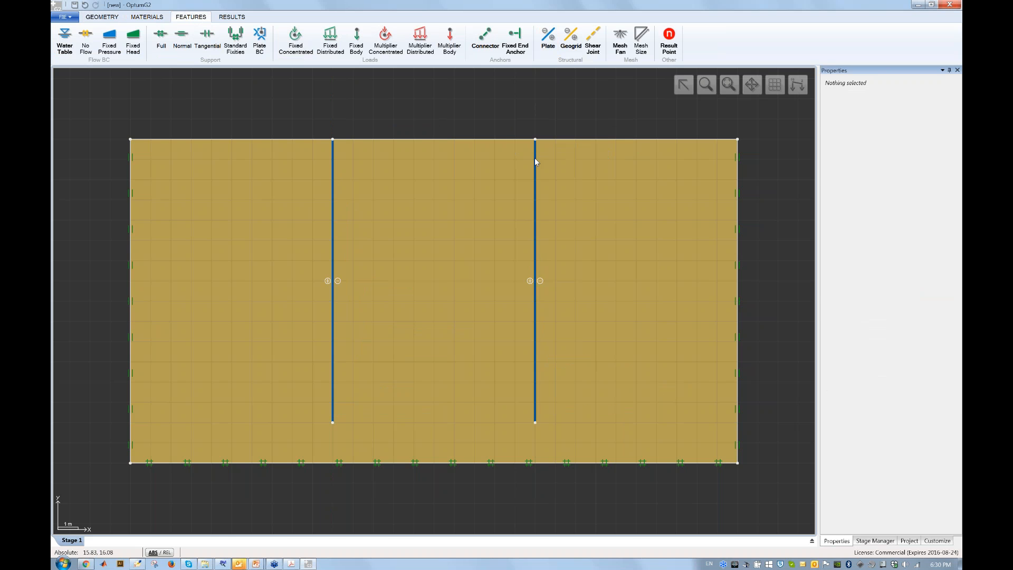
pyautogui.click(535, 161)
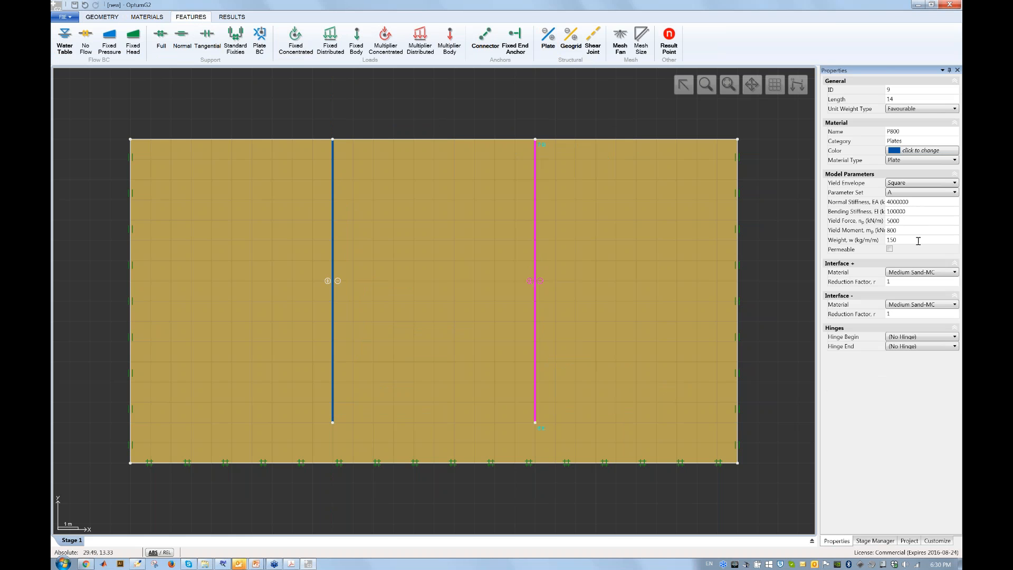
pyautogui.click(772, 195)
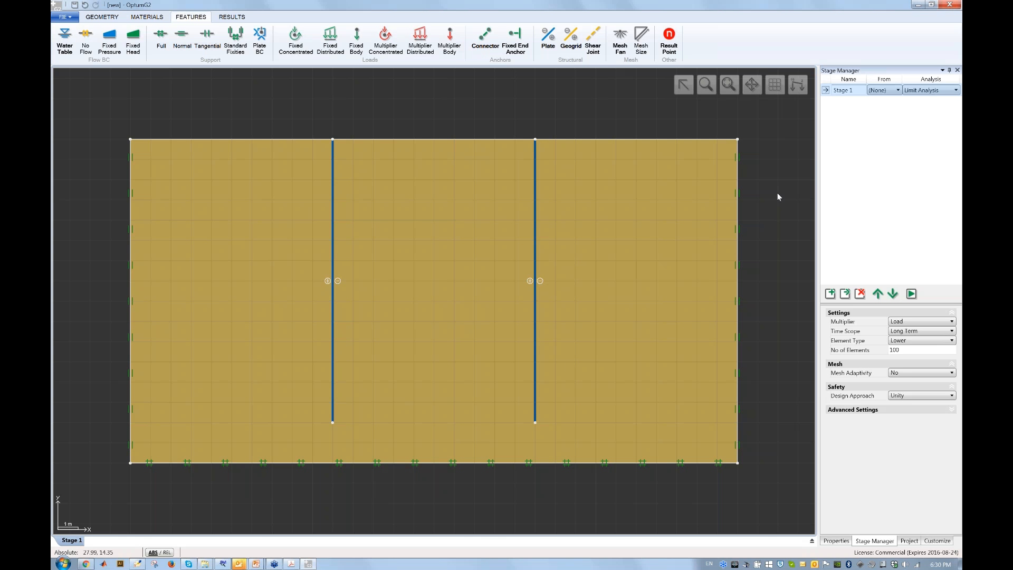
# Set Stage 1 to Initial Stress and confirm the soil's K0 is 0.43.
pyautogui.click(933, 92)
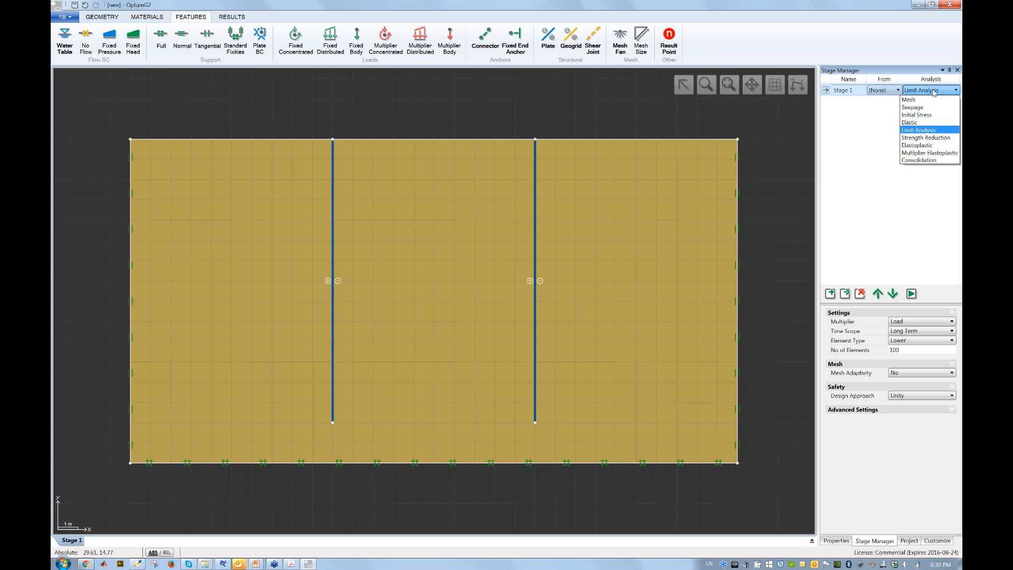
pyautogui.click(944, 116)
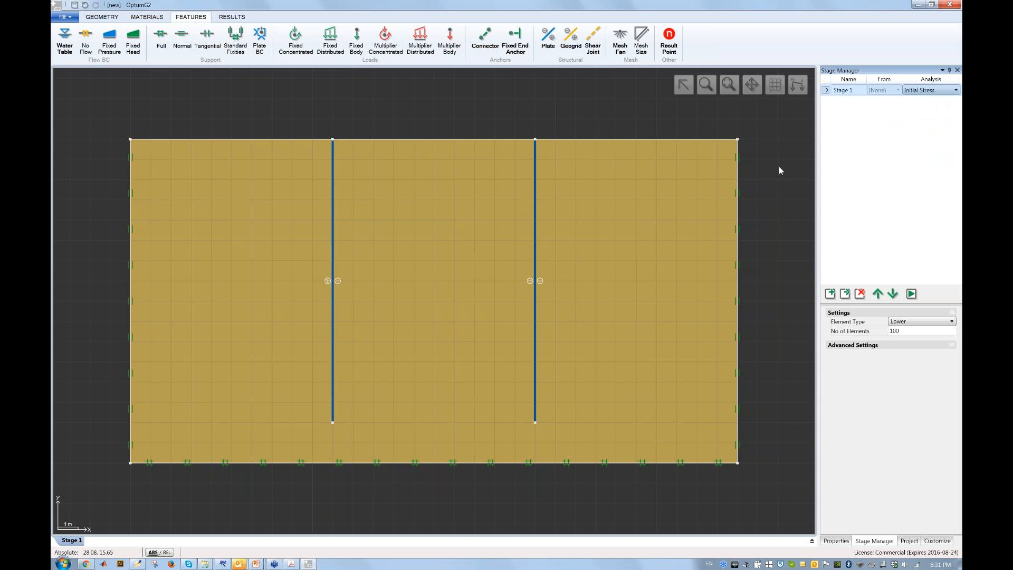
pyautogui.click(709, 204)
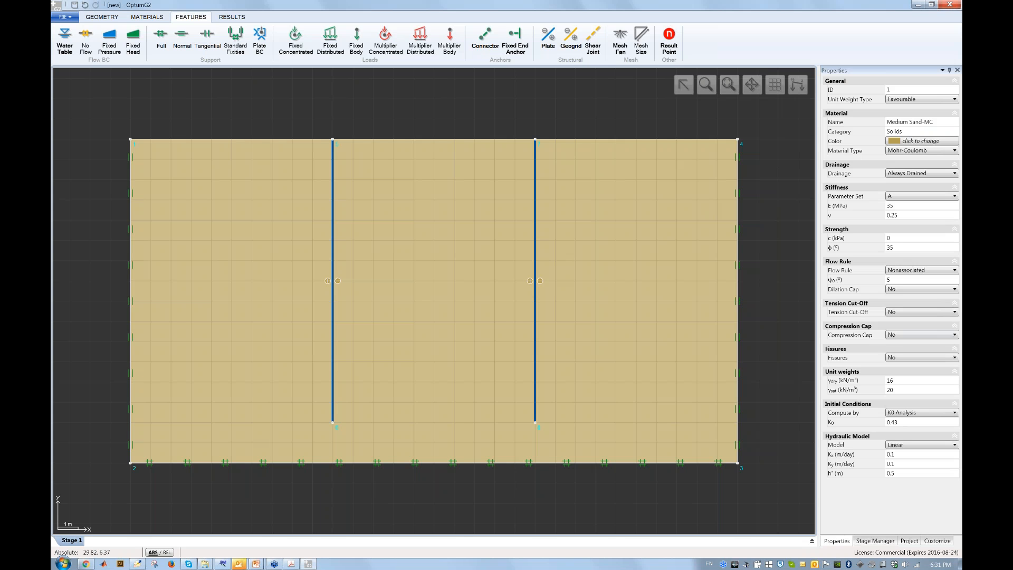
pyautogui.click(908, 422)
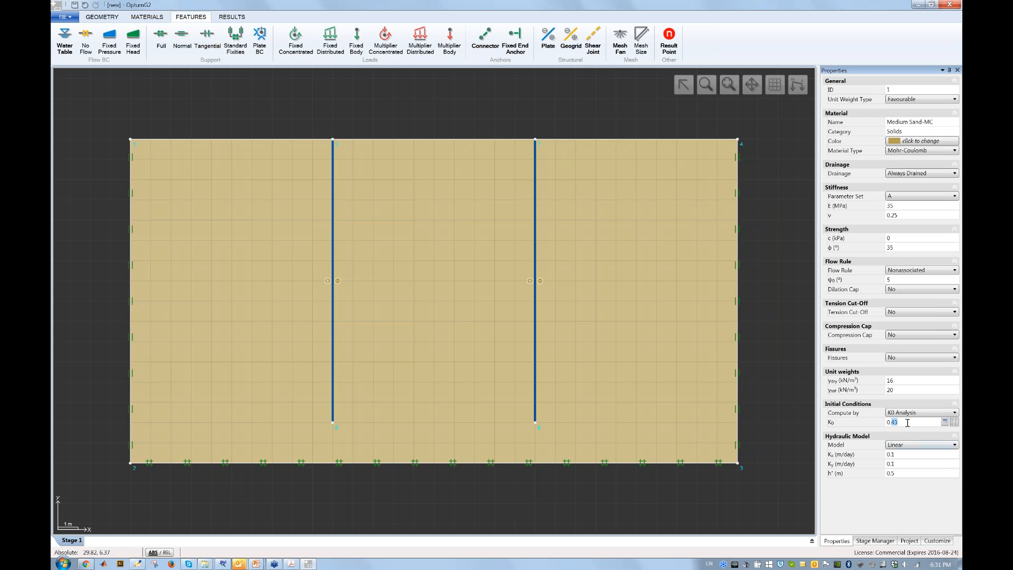
pyautogui.click(769, 239)
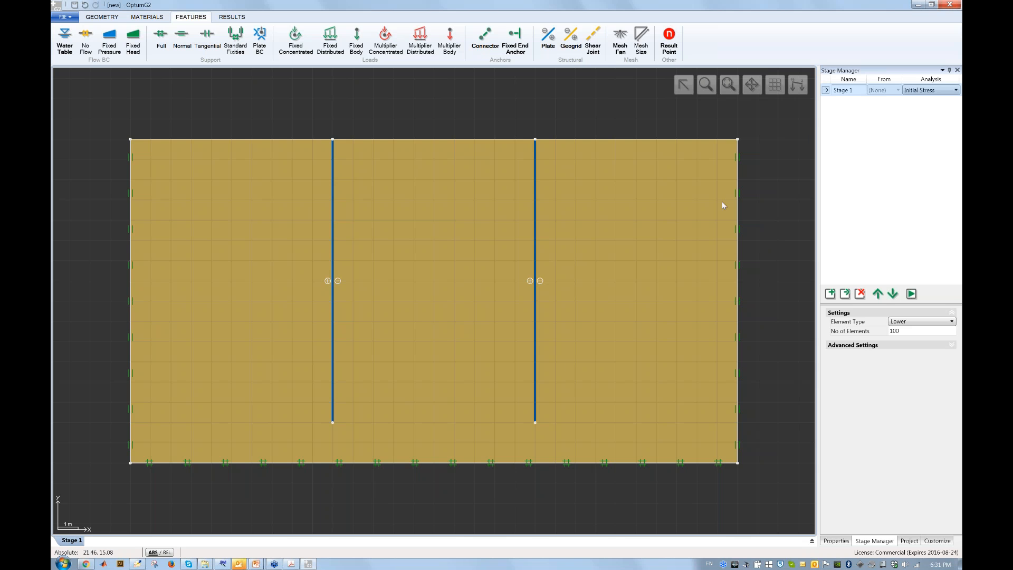
pyautogui.click(845, 294)
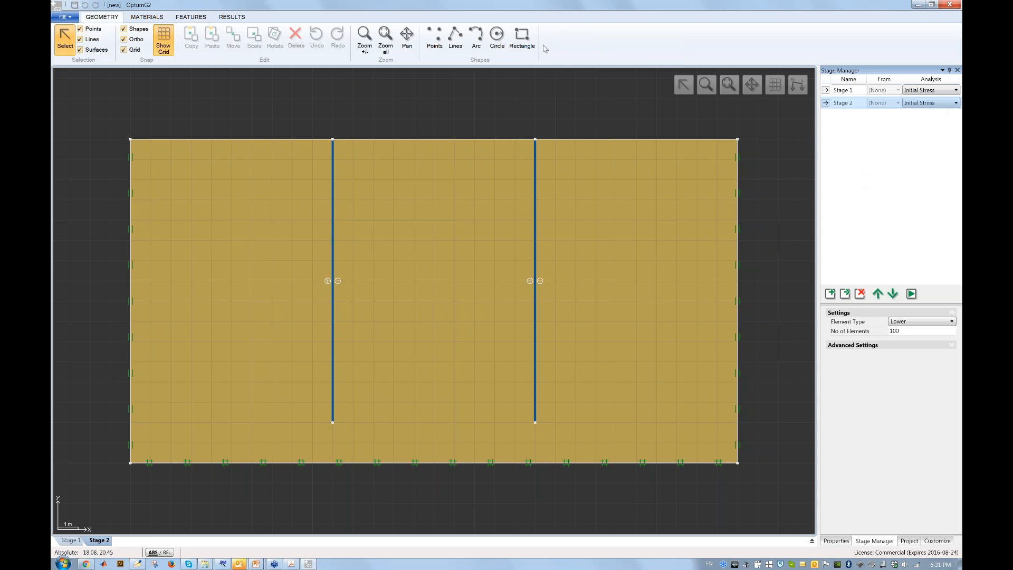
# Draw a 3 m deep block between the wall tops and delete it to excavate.
pyautogui.click(522, 38)
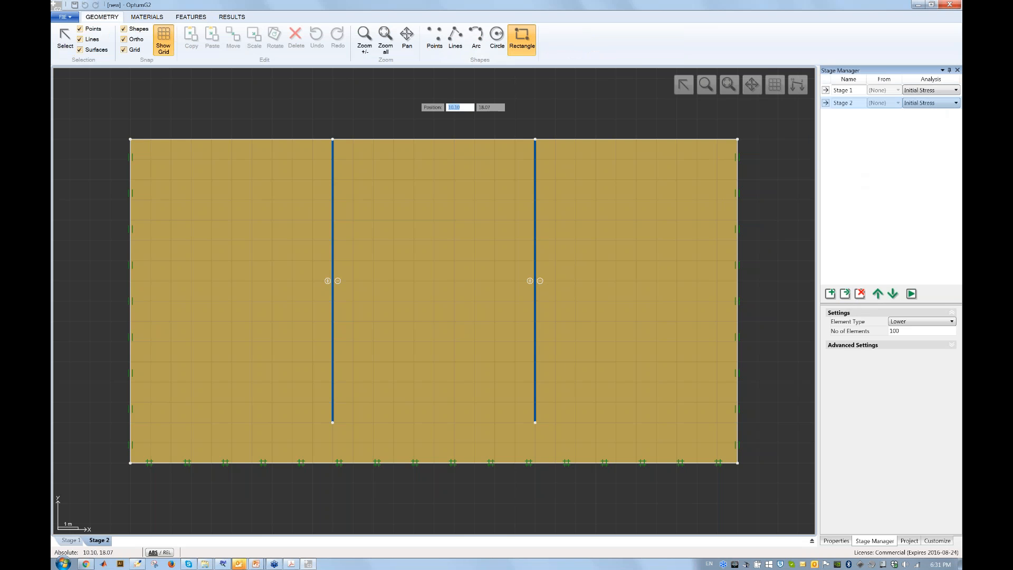
pyautogui.click(333, 139)
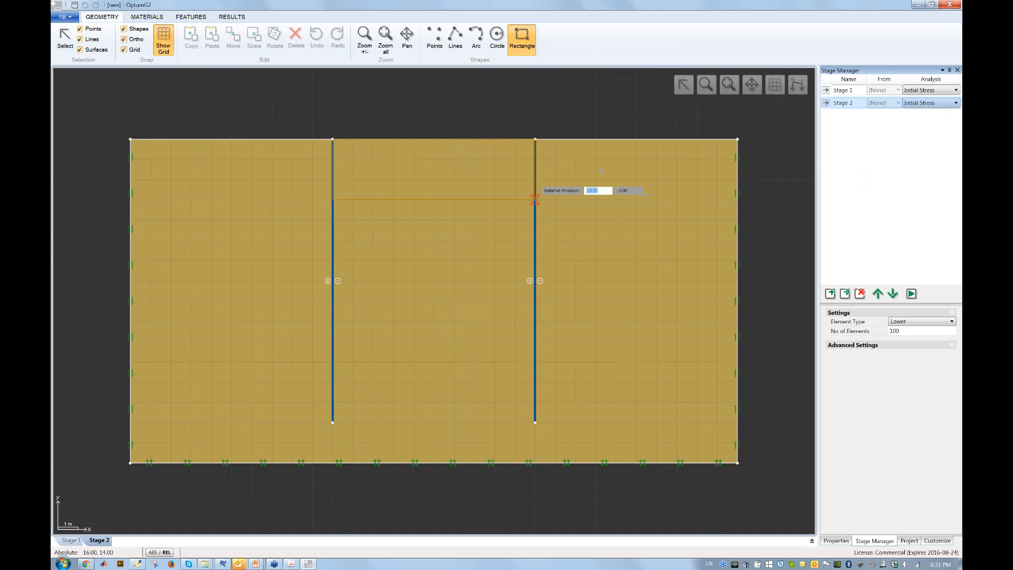
pyautogui.click(535, 199)
pyautogui.press('Escape')
pyautogui.moveTo(484, 126); pyautogui.dragTo(437, 173)
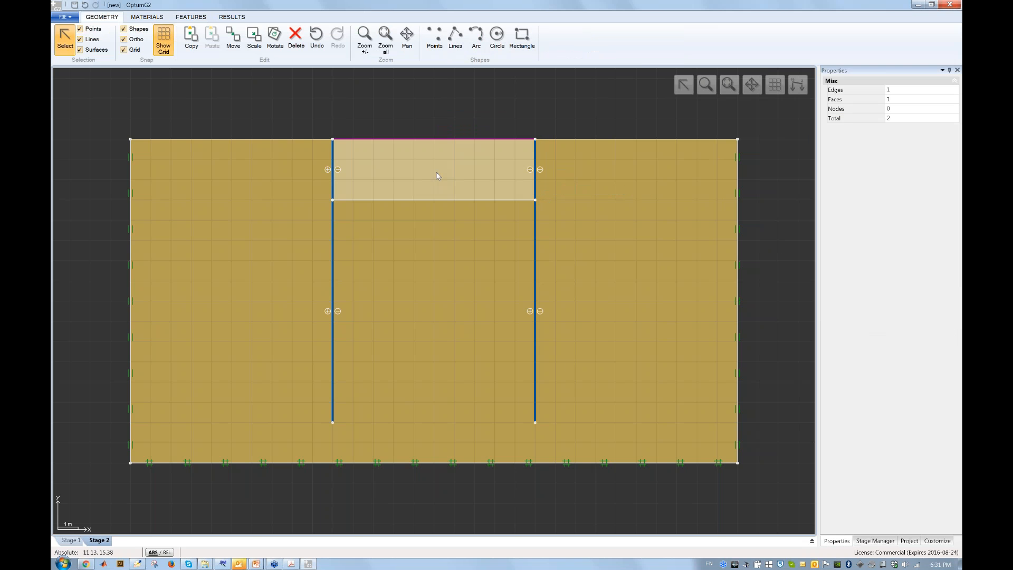
pyautogui.press('Delete')
pyautogui.press('Escape')
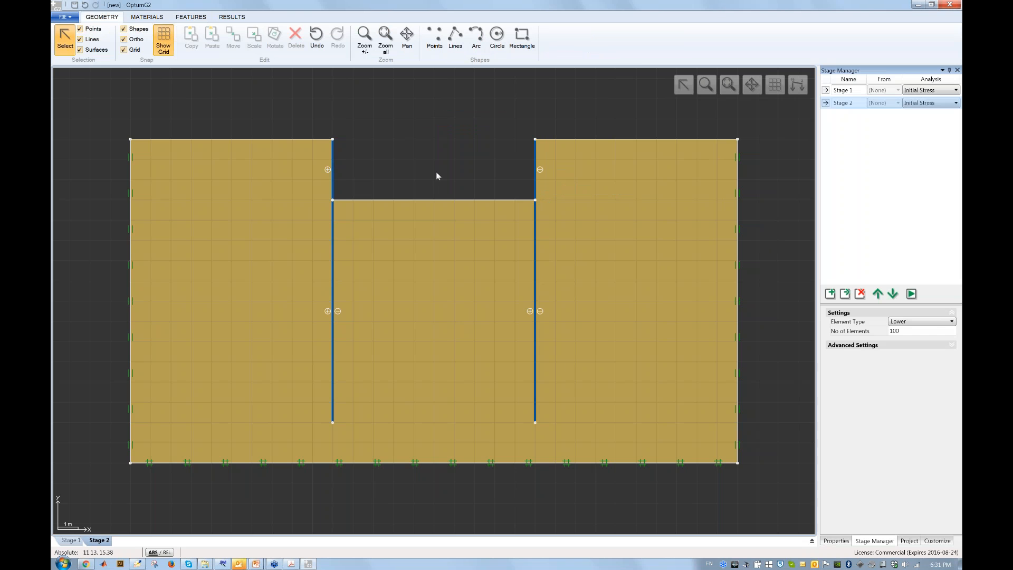
# Make Stage 2 an Elastoplastic analysis starting from Stage 1, and add Stage 3.
pyautogui.click(933, 103)
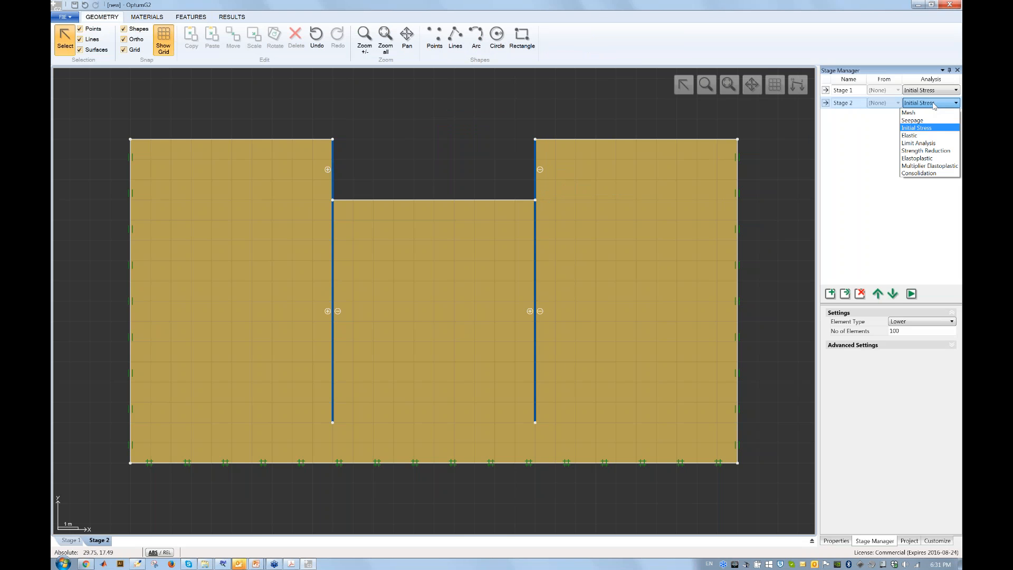
pyautogui.click(944, 159)
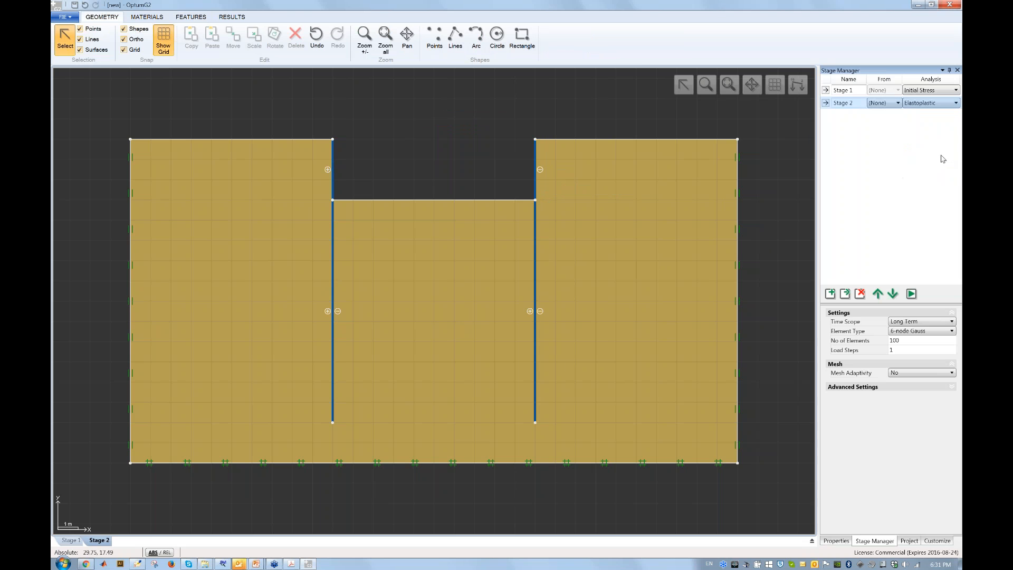
pyautogui.click(884, 104)
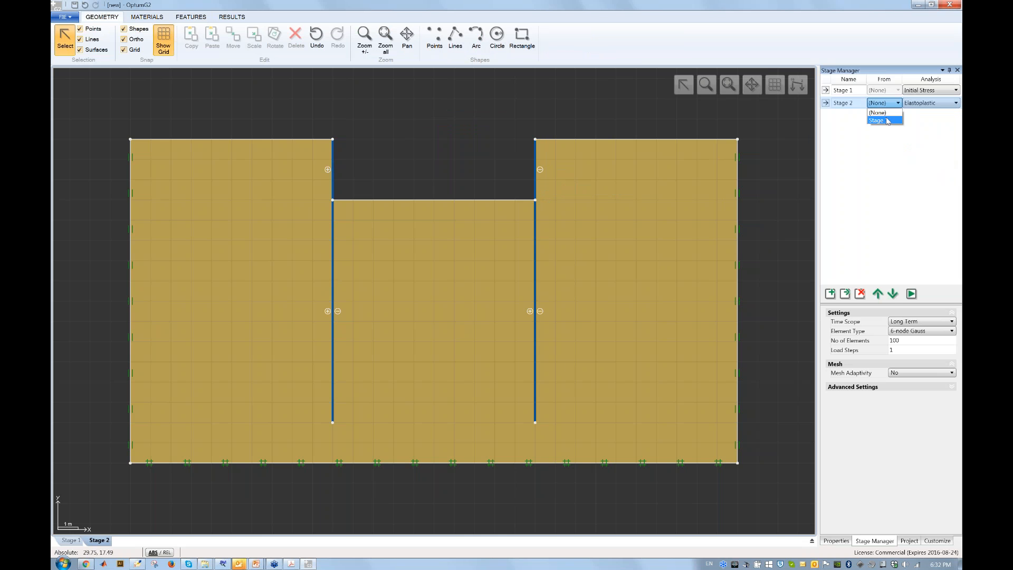
pyautogui.click(888, 120)
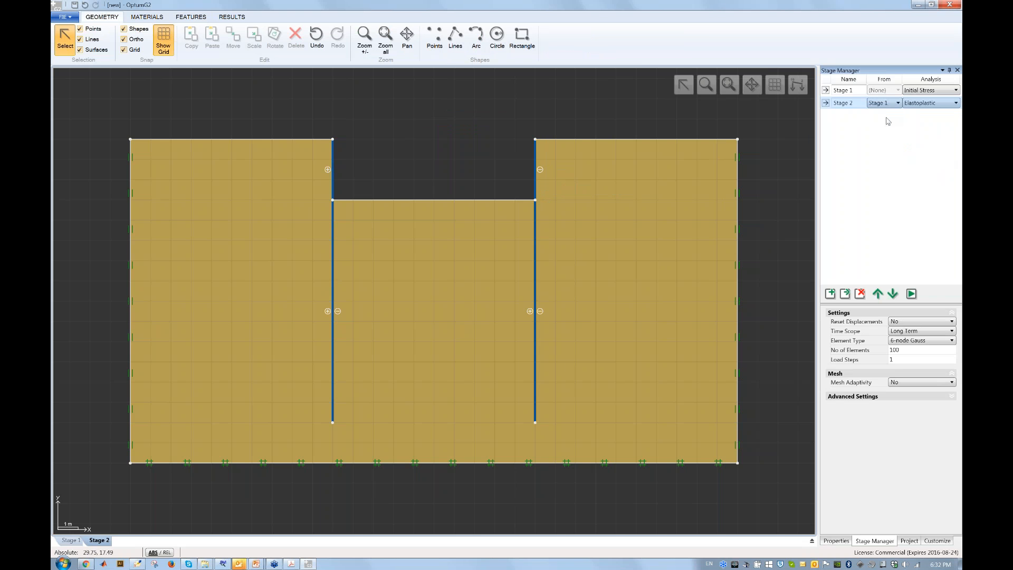
pyautogui.click(846, 293)
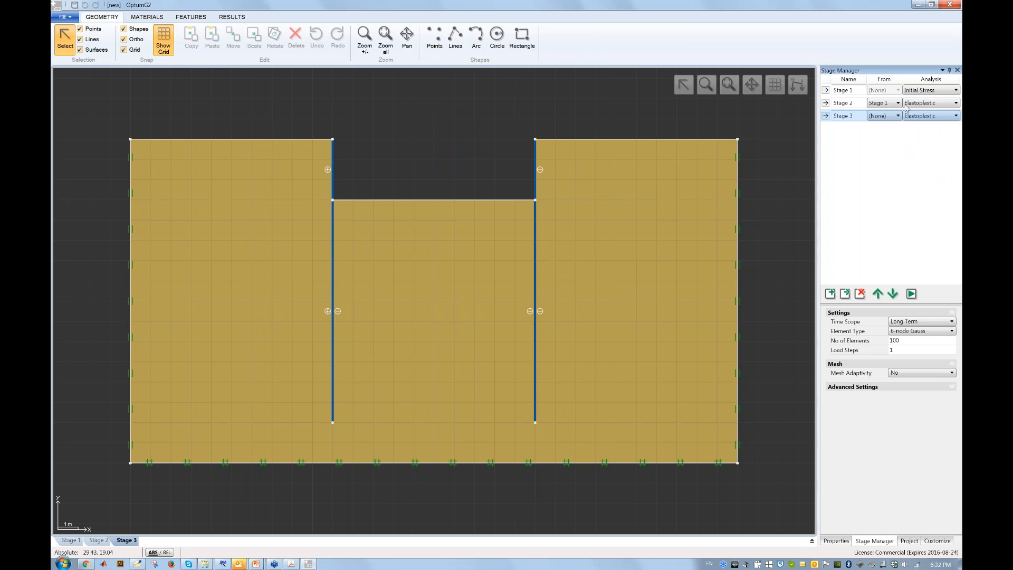
# Excavate a second block between the walls, drawn from the left wall to 3 m deeper at the right, then deleted.
pyautogui.click(522, 38)
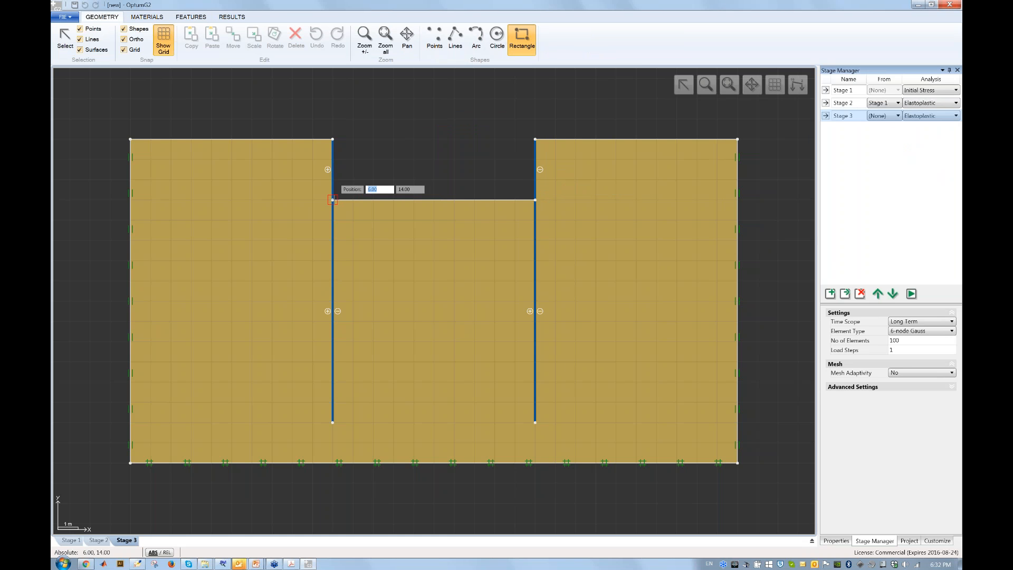
pyautogui.click(333, 200)
pyautogui.click(535, 260)
pyautogui.click(432, 232)
pyautogui.press('Delete')
# Set Stage 3 to start from Stage 2 and add Stage 4 copied from Stage 3.
pyautogui.click(875, 541)
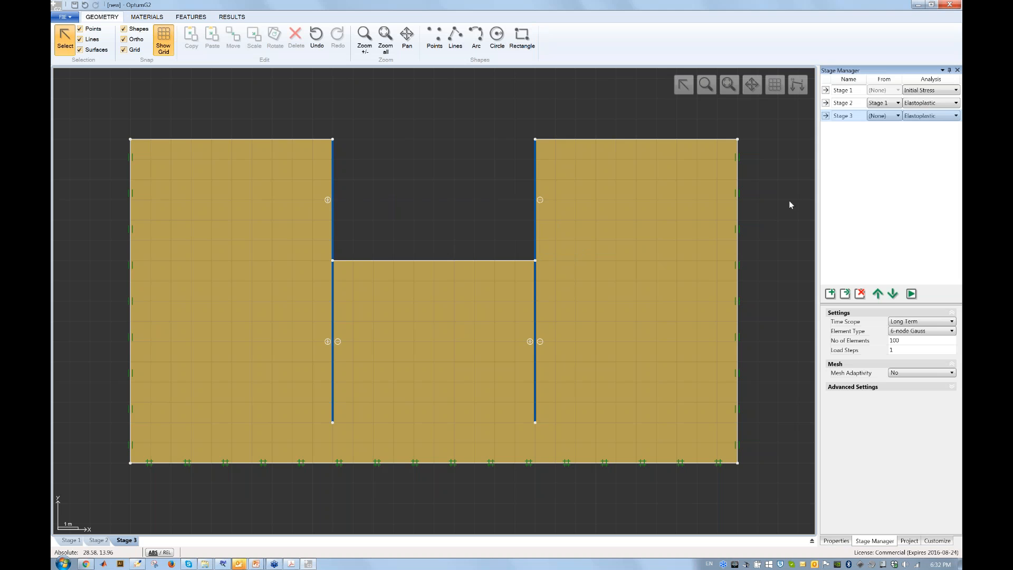
pyautogui.click(889, 116)
pyautogui.click(889, 140)
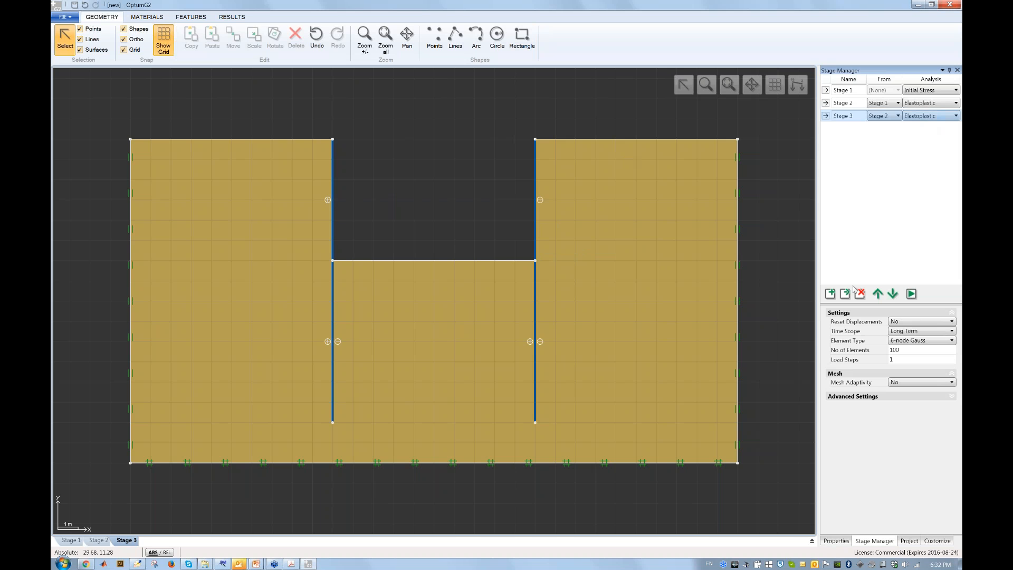
pyautogui.click(845, 294)
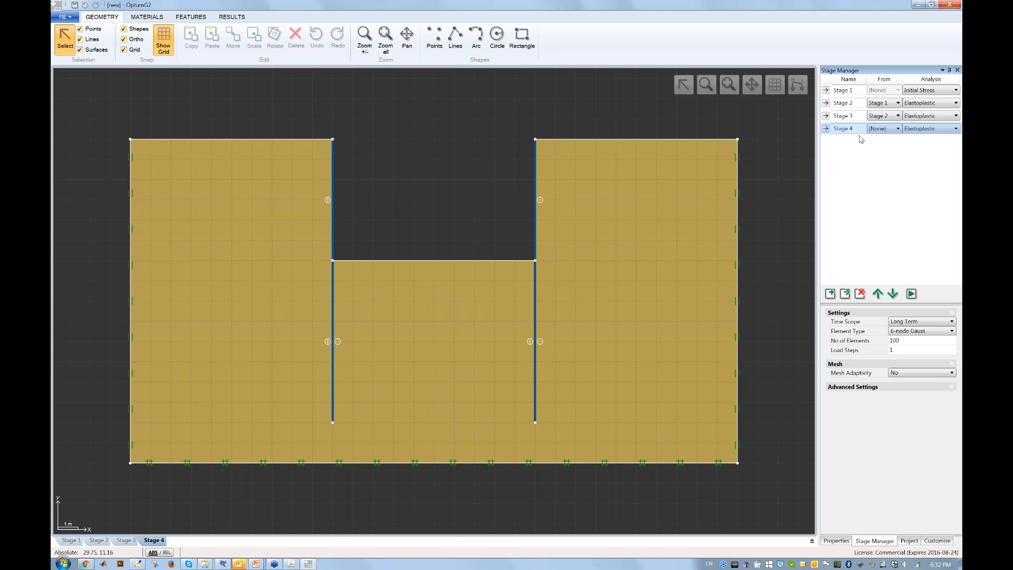
pyautogui.click(887, 128)
pyautogui.click(876, 161)
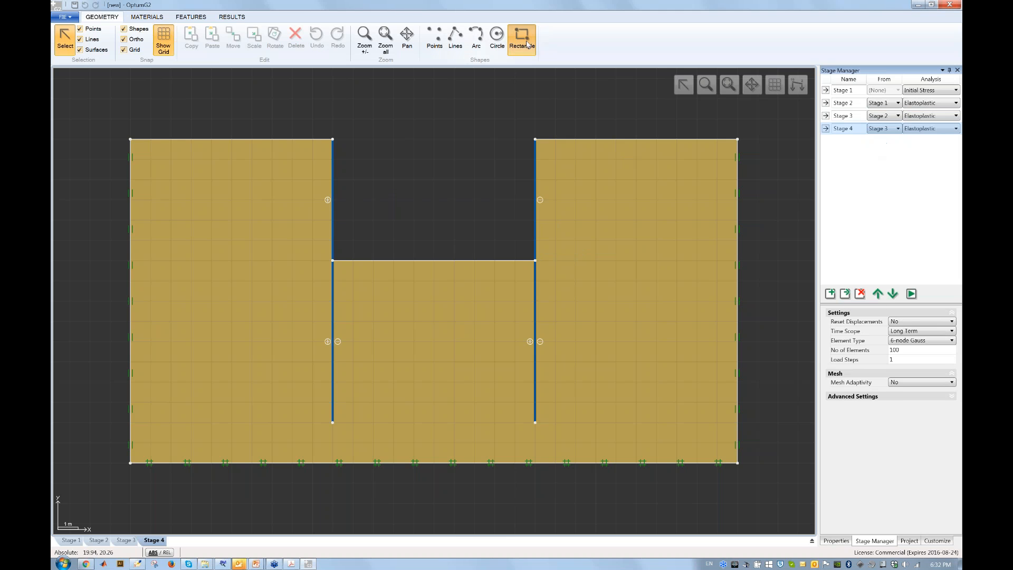
# In Stage 4, split the middle soil with a lower rectangle and delete the upper block.
pyautogui.click(528, 45)
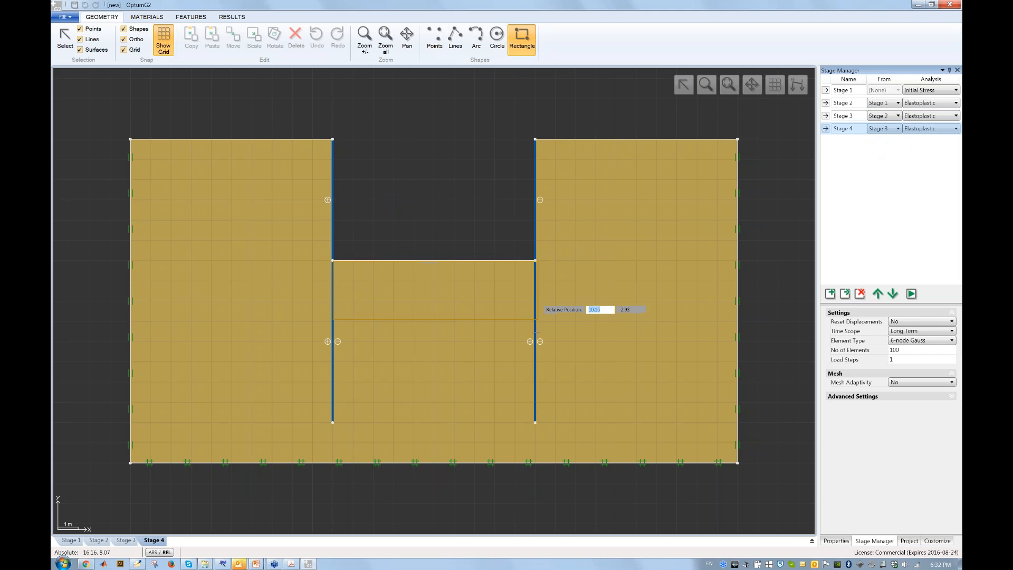
pyautogui.click(535, 362)
pyautogui.press('Escape')
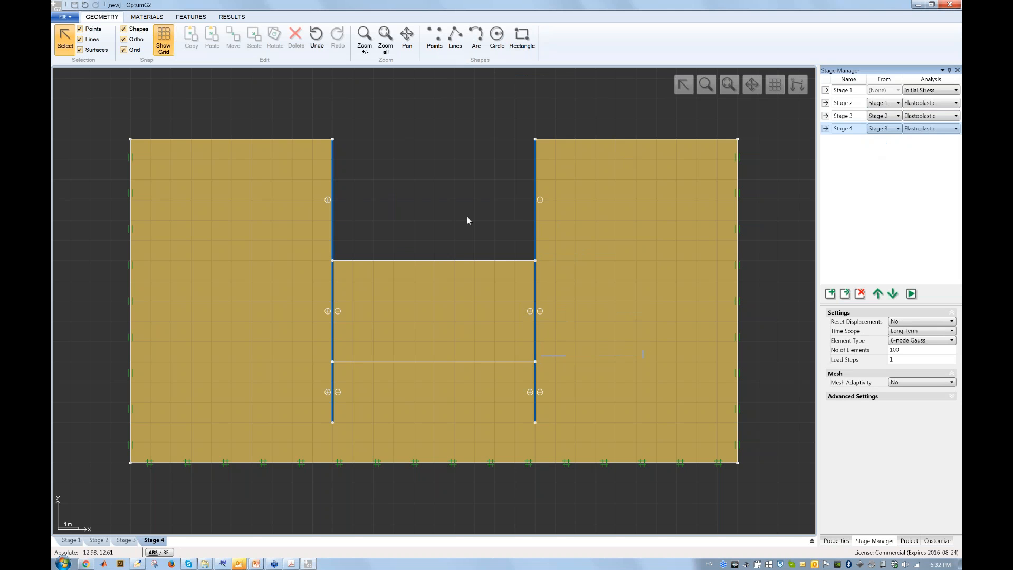
pyautogui.click(423, 309)
pyautogui.press('Delete')
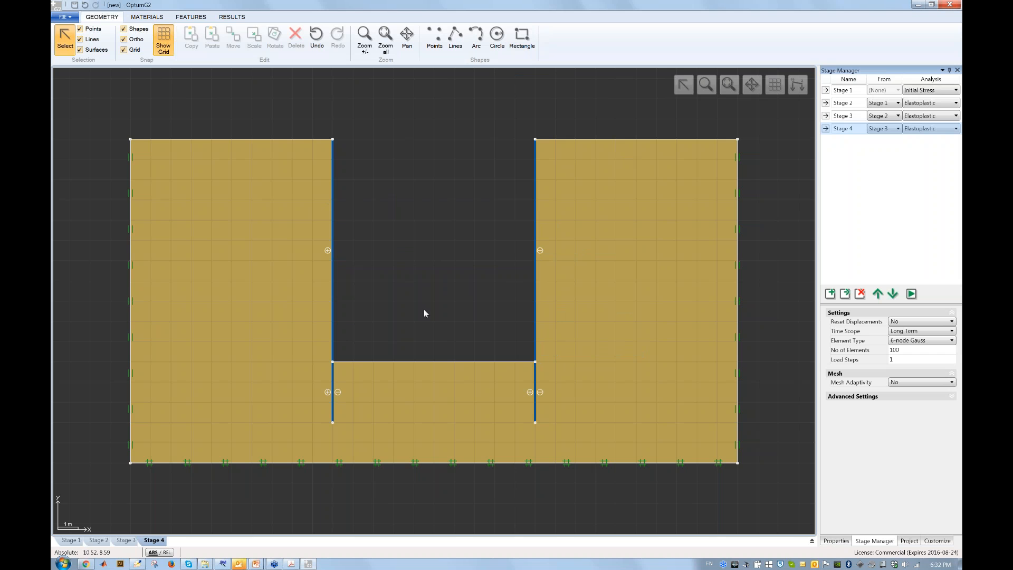
# Start a connector strut with its first end on the left wall.
pyautogui.click(197, 17)
pyautogui.click(485, 38)
pyautogui.click(333, 180)
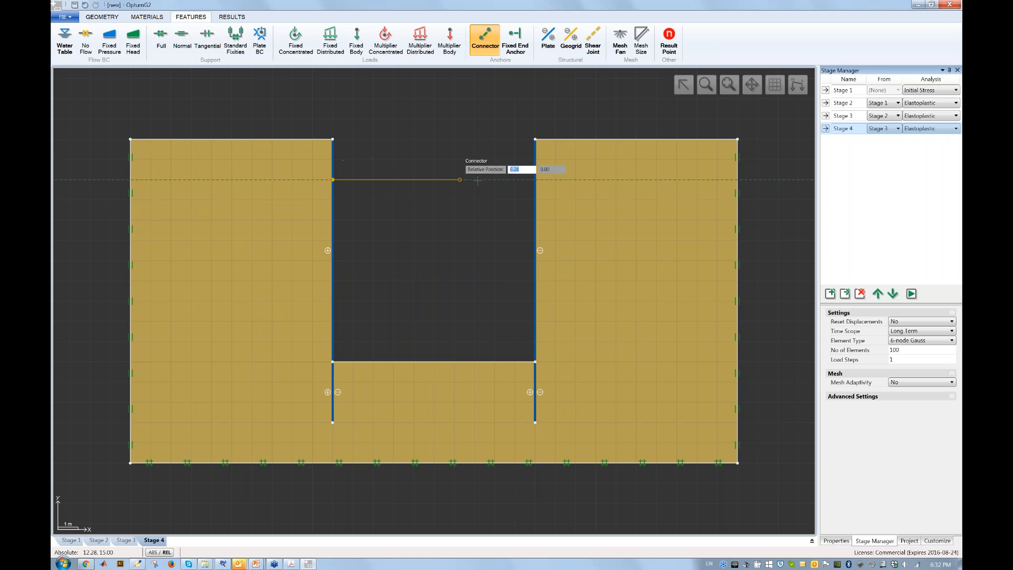
# End the 10 m horizontal connector strut on the right wall at the same height, then deselect it.
pyautogui.click(534, 179)
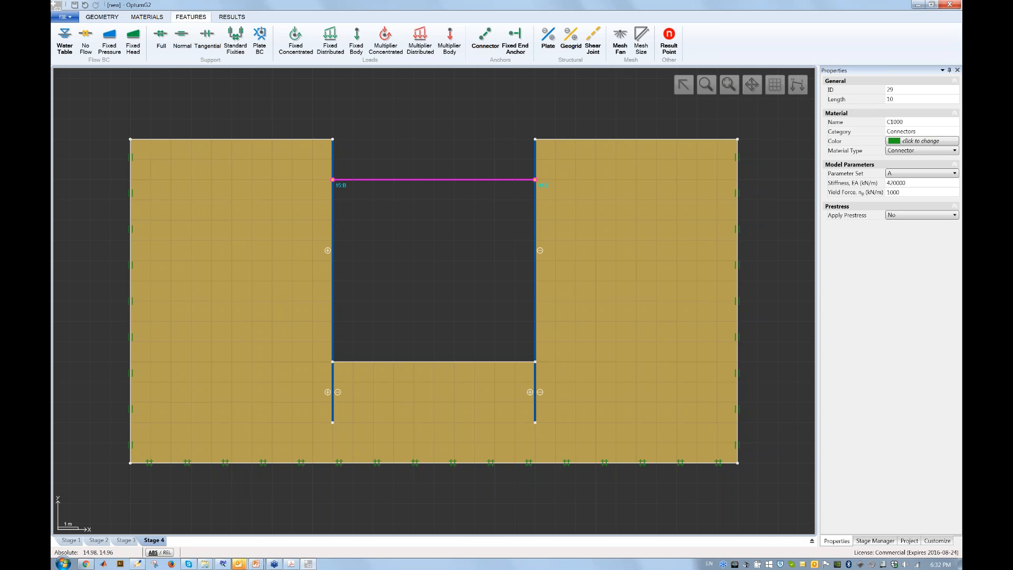
pyautogui.click(503, 145)
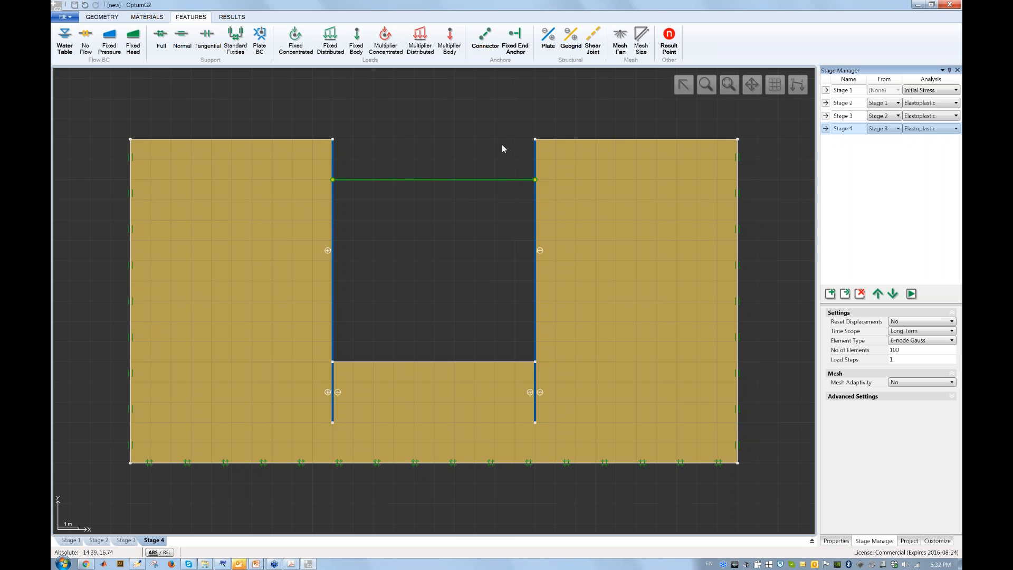
# Review the Stage 1–3 geometry, then solve all four stages and close the analysis log.
pyautogui.click(856, 89)
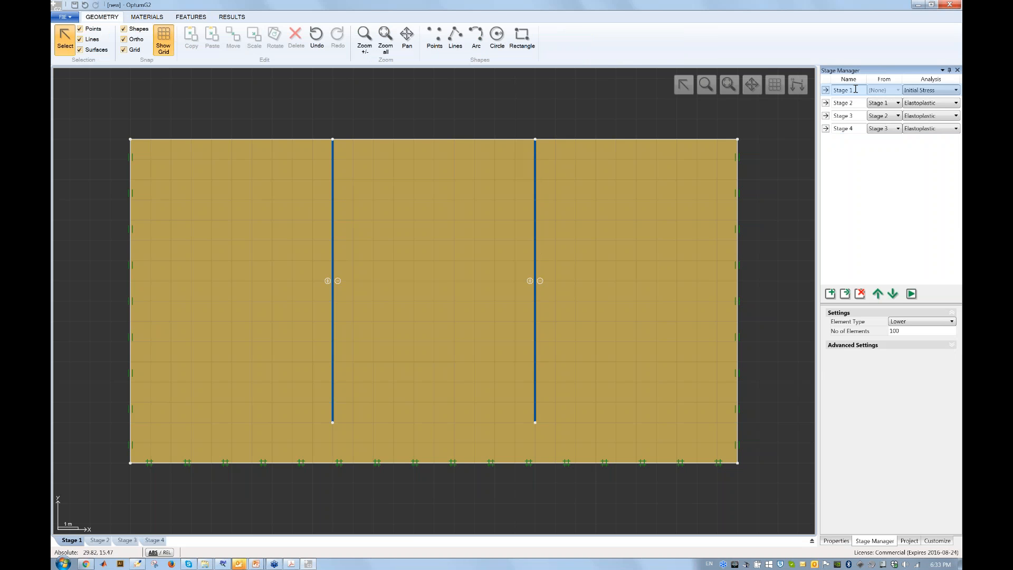
pyautogui.press('Down')
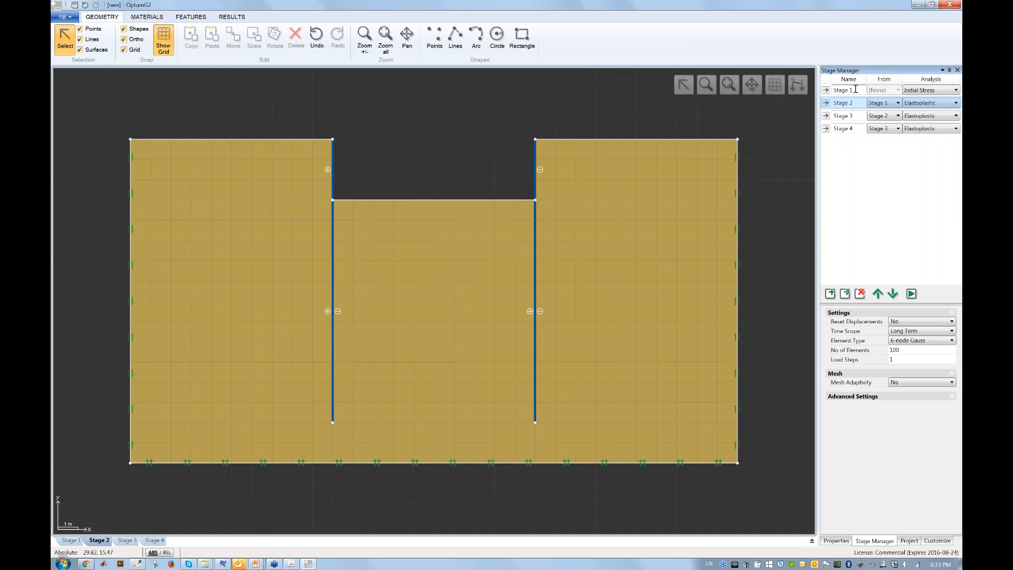
pyautogui.press('Down')
pyautogui.press('Down')
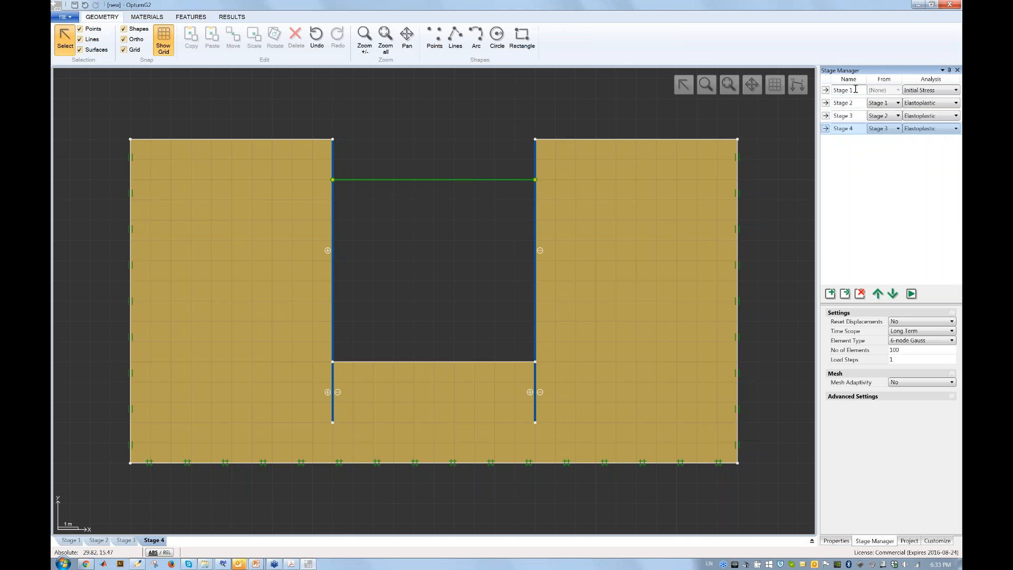
pyautogui.click(910, 295)
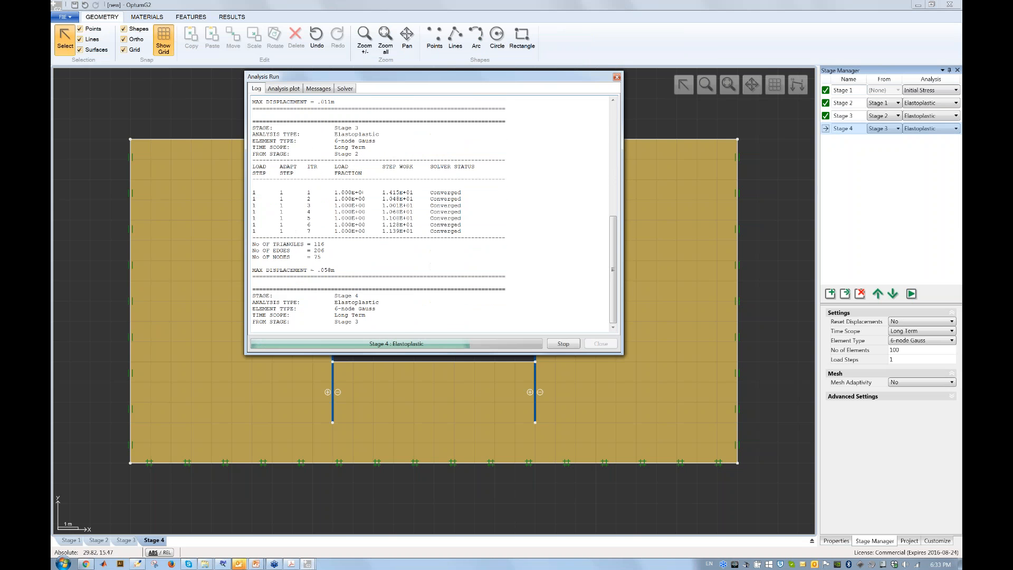
pyautogui.click(597, 341)
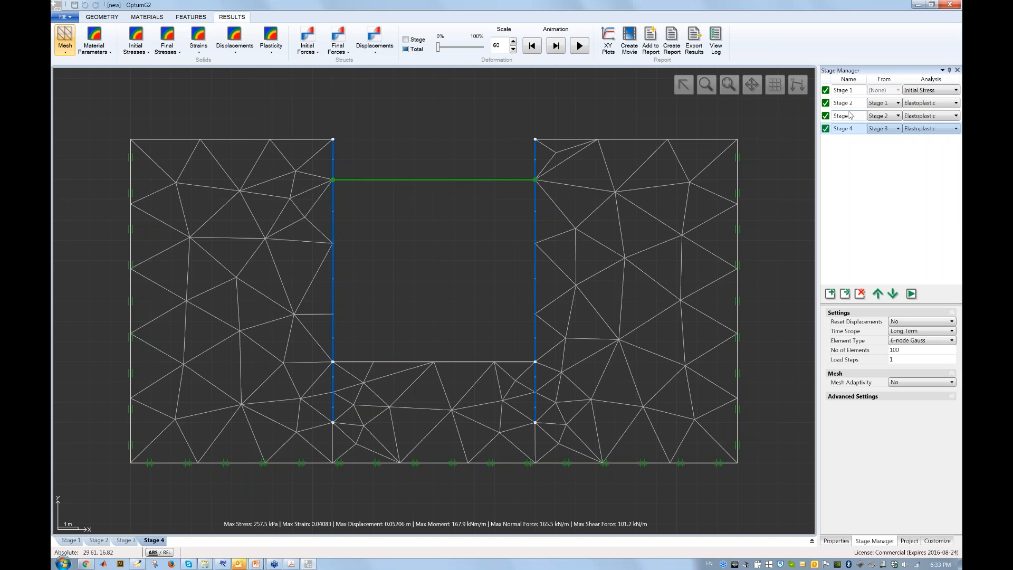
# Animate the deformed meshes for Stages 1–3, showing Stage 3's incremental deformation.
pyautogui.click(845, 89)
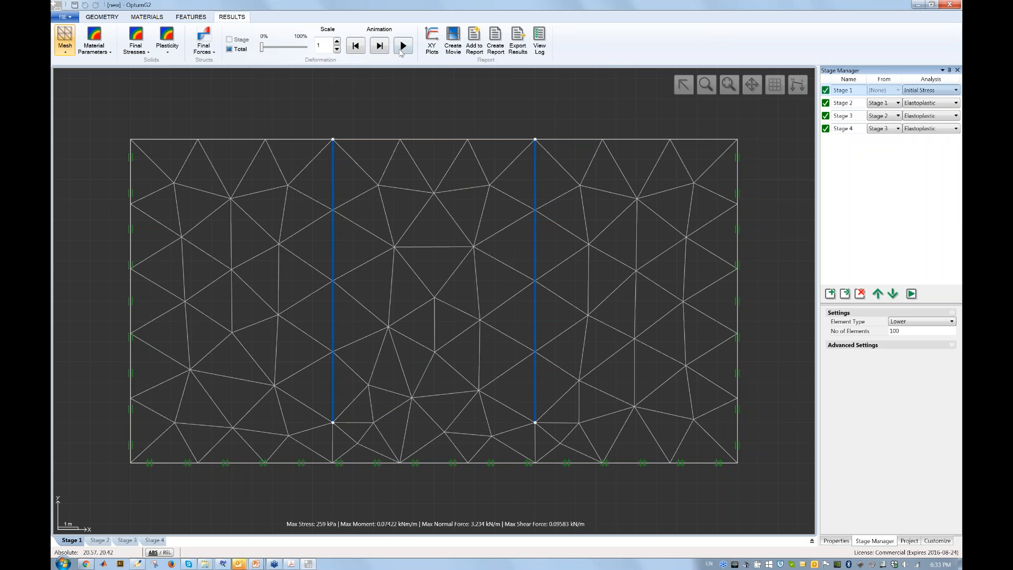
pyautogui.click(848, 103)
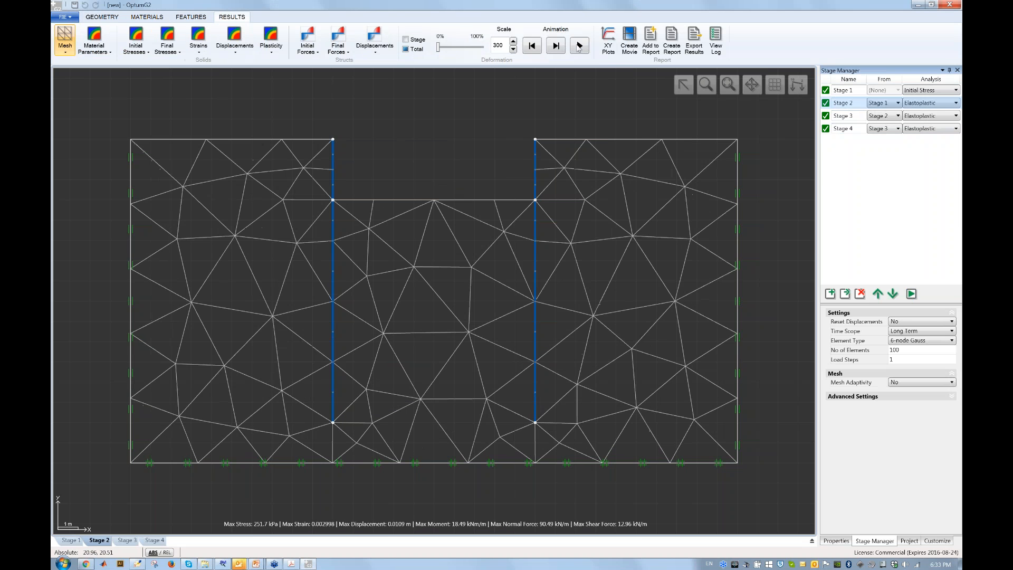
pyautogui.click(579, 45)
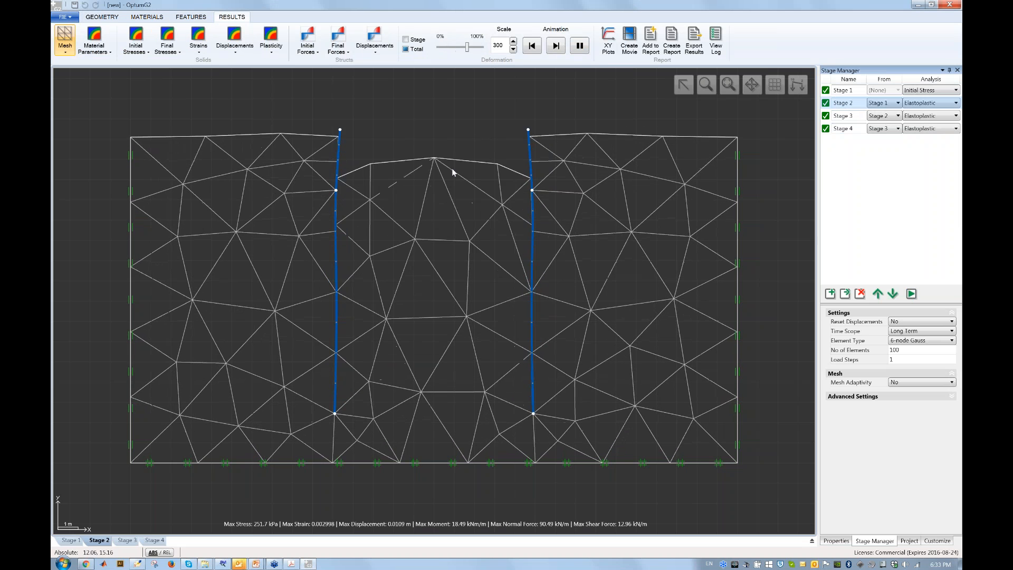
pyautogui.click(849, 116)
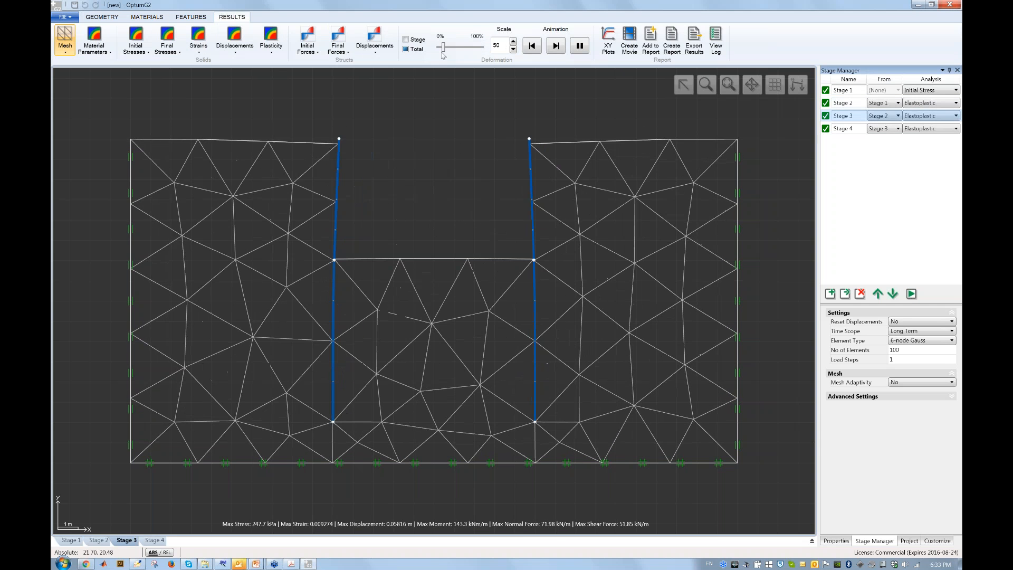
pyautogui.click(417, 40)
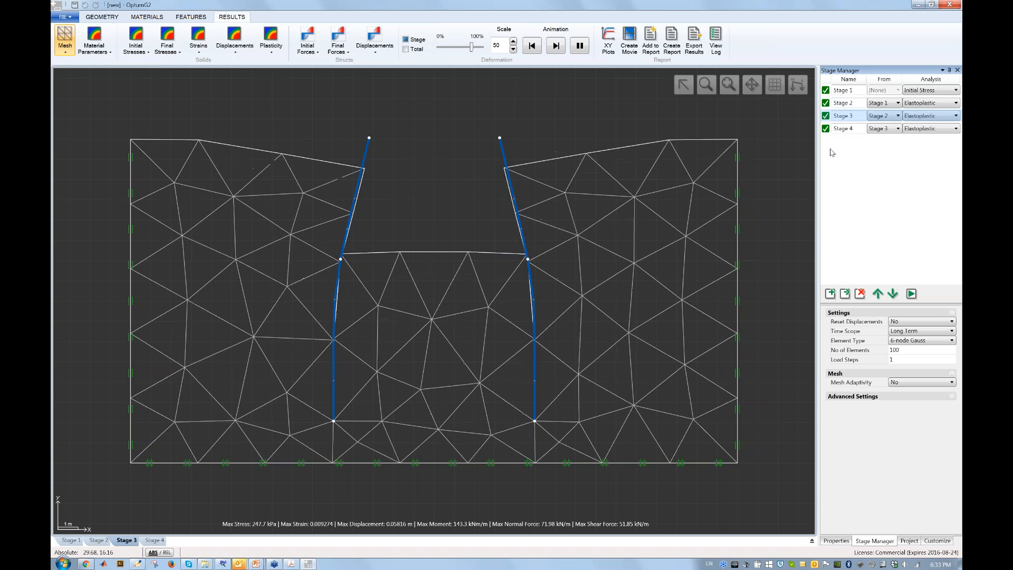
# Show Stage 4's incremental deformation, pause and reset the animation, then return to the geometry.
pyautogui.click(844, 129)
pyautogui.click(406, 39)
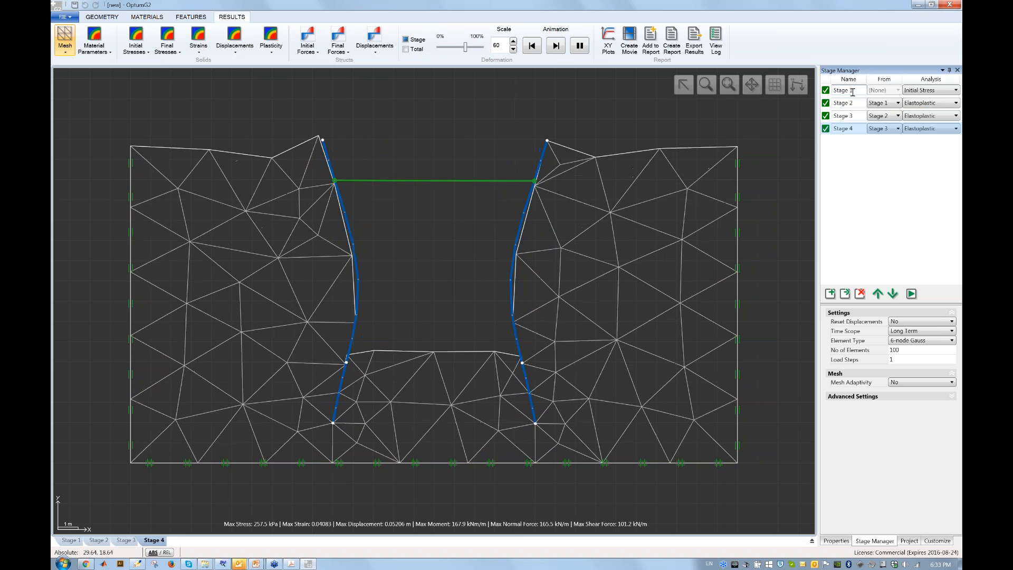
pyautogui.click(581, 48)
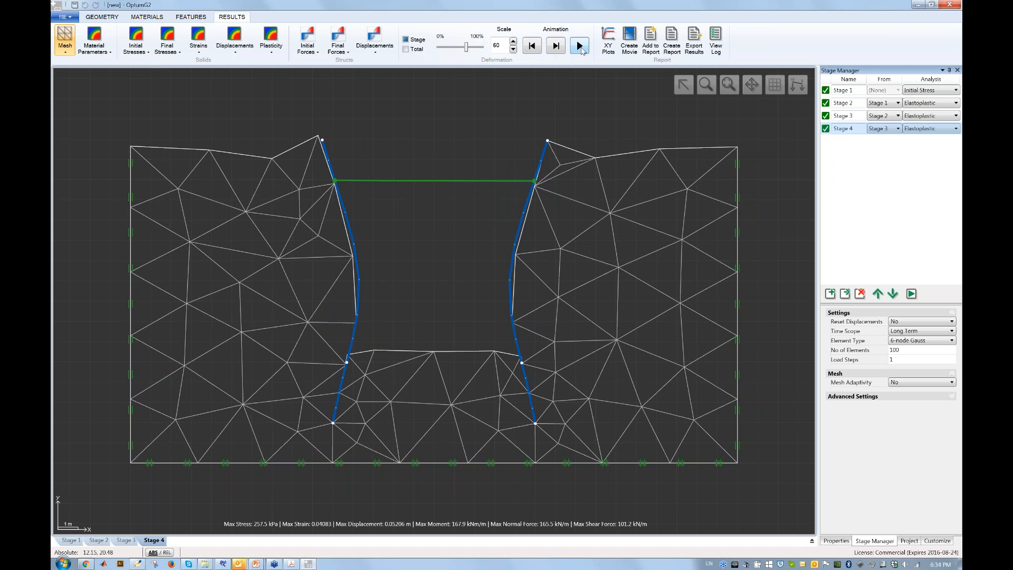
pyautogui.click(535, 51)
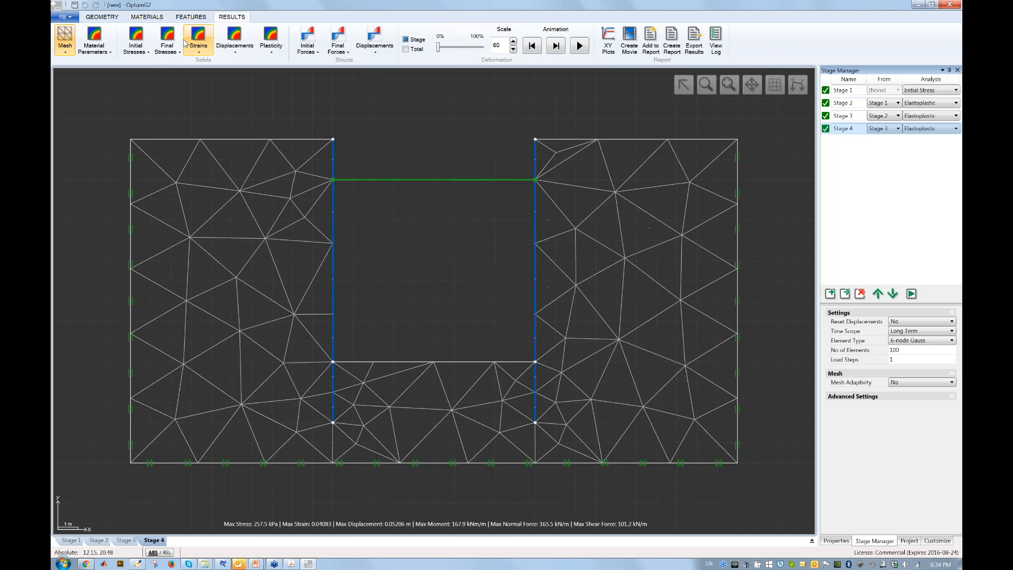
pyautogui.click(102, 19)
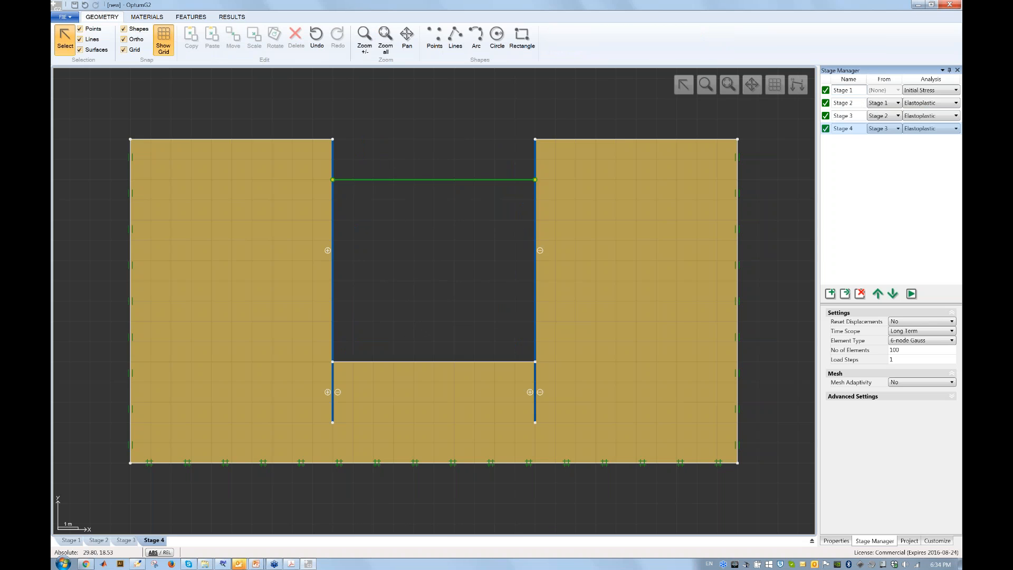
# Step through Stages 1–4, then switch to the slide show and advance to the CONCLUSIONS slide.
pyautogui.click(858, 93)
pyautogui.click(855, 103)
pyautogui.click(854, 116)
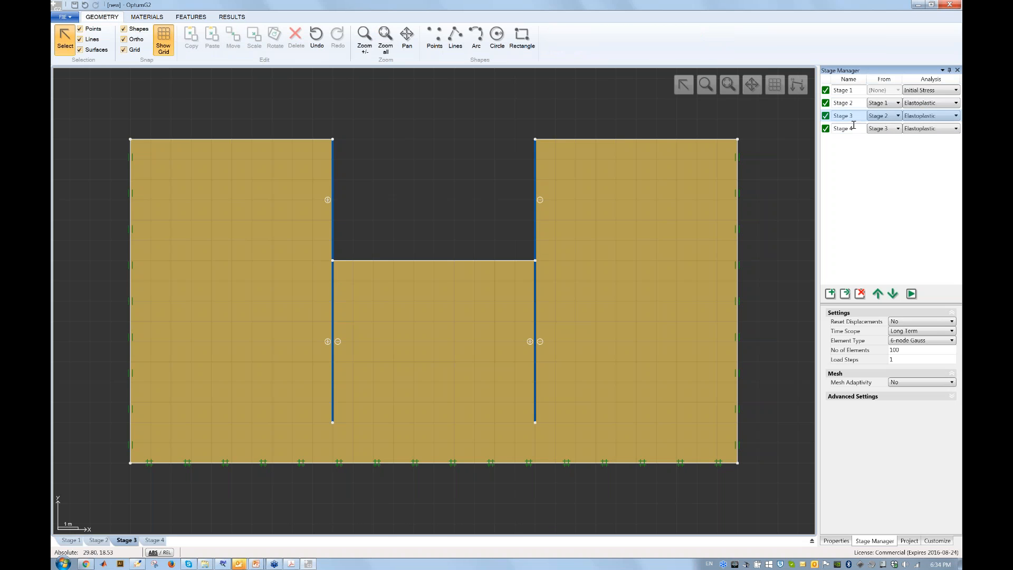
pyautogui.click(854, 127)
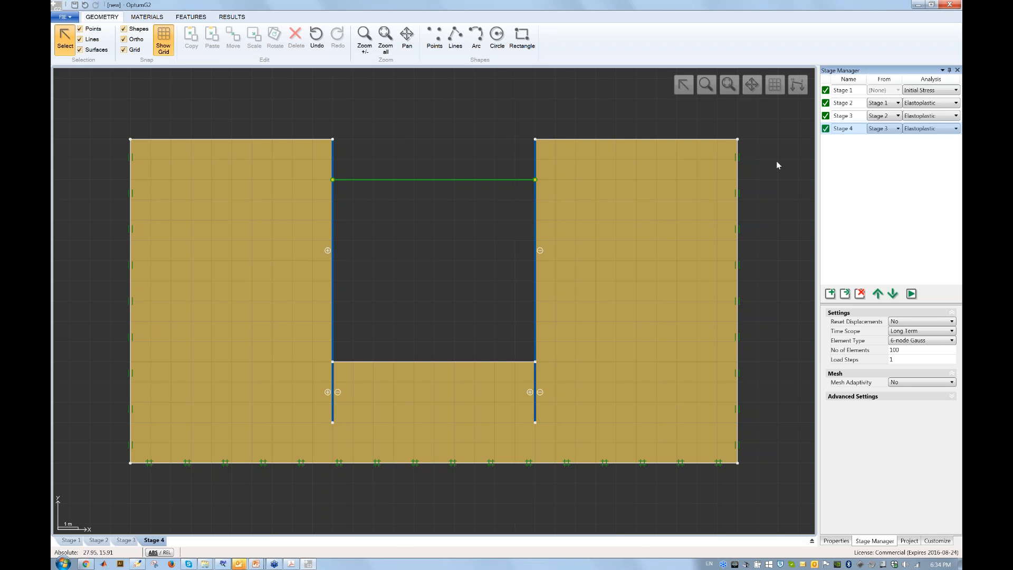
pyautogui.hotkey('alt', 'Tab')
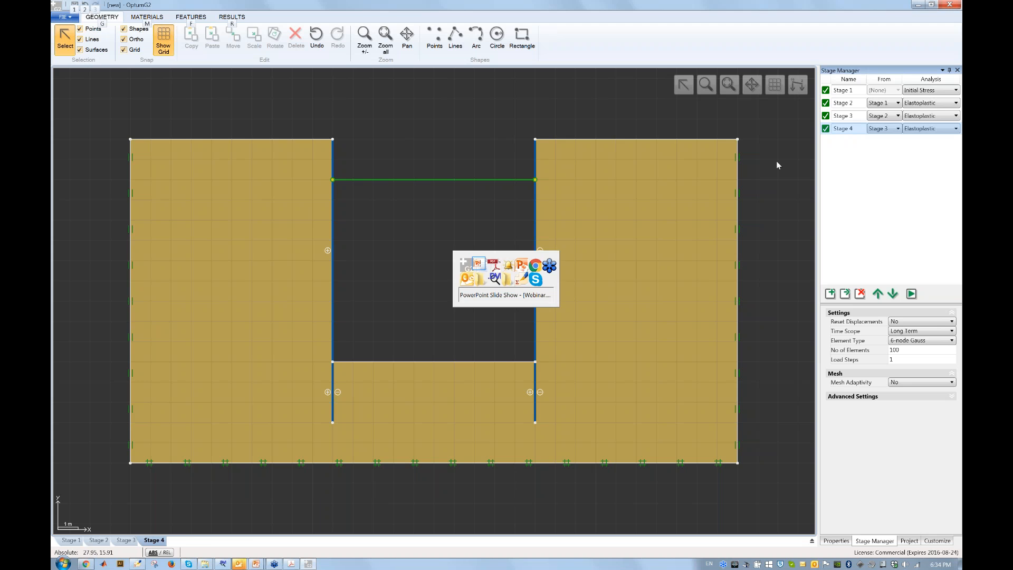
pyautogui.press('pagedown')
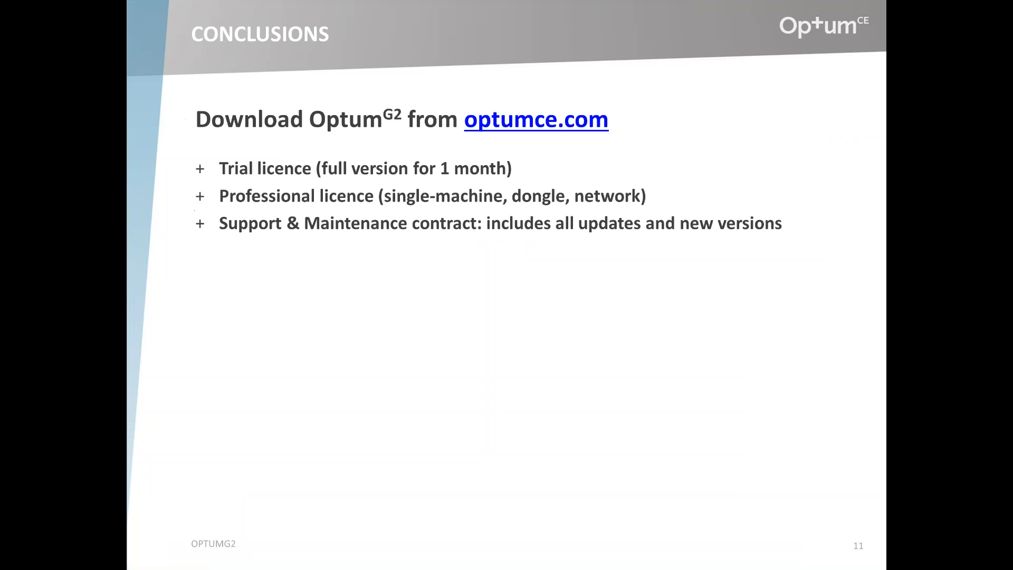